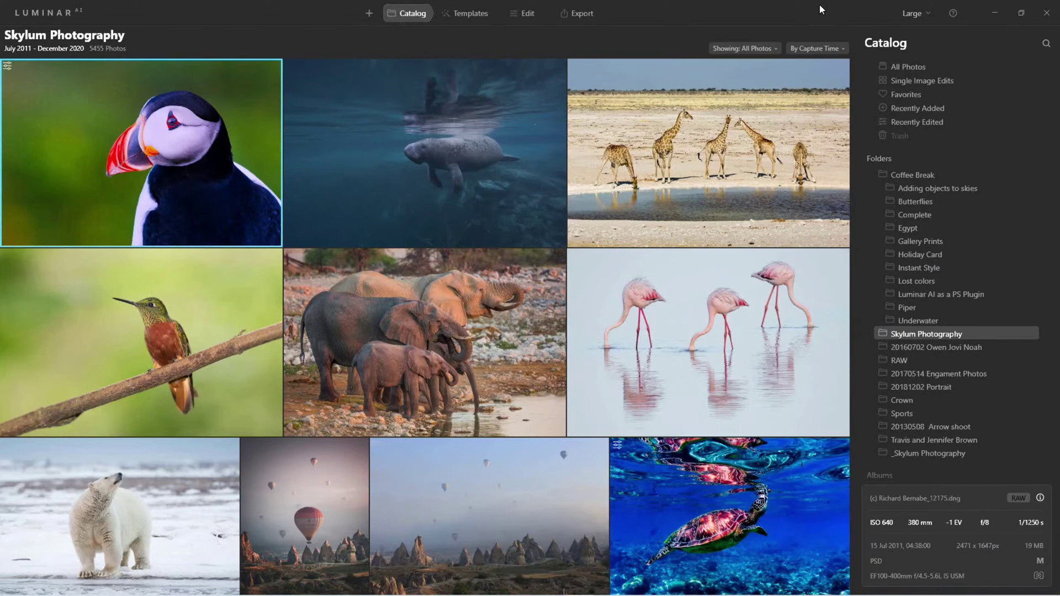
- Show the Templates collection and look through the My Templates and Legacy groups, collapsing Legacy again
left_click(472, 18)
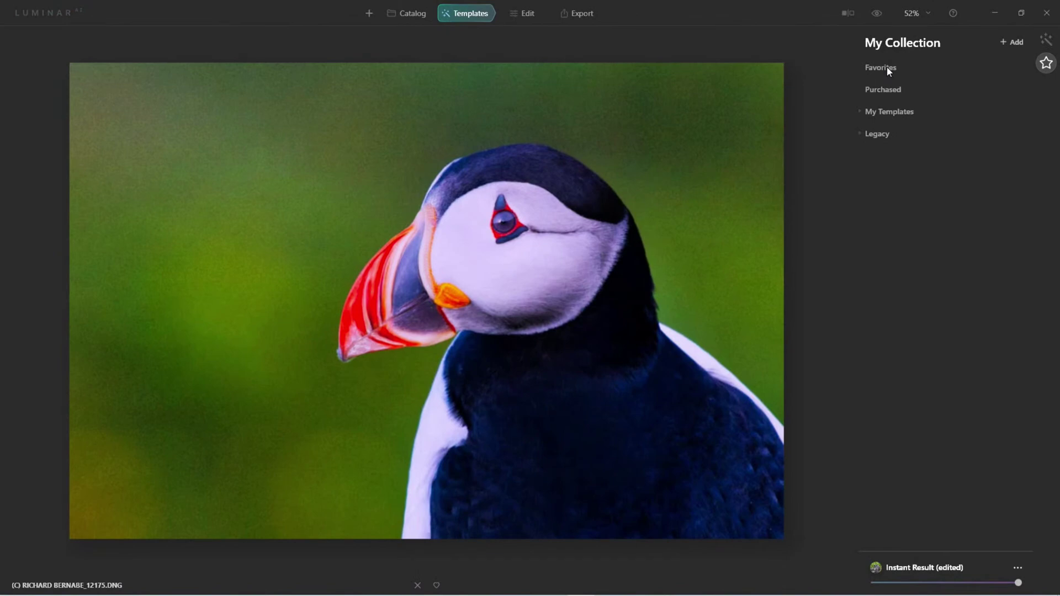
left_click(909, 111)
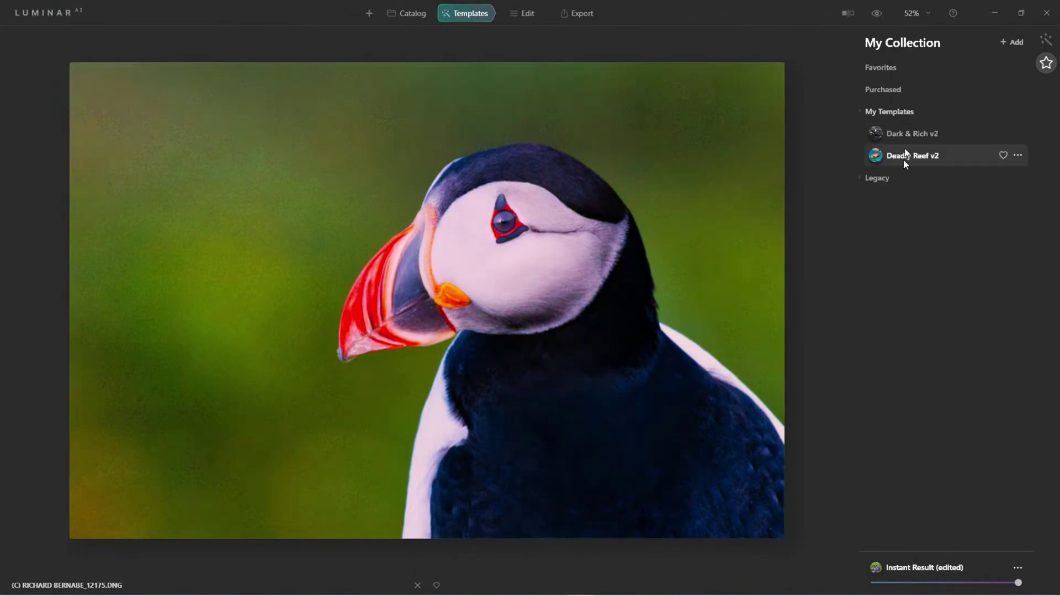
left_click(858, 182)
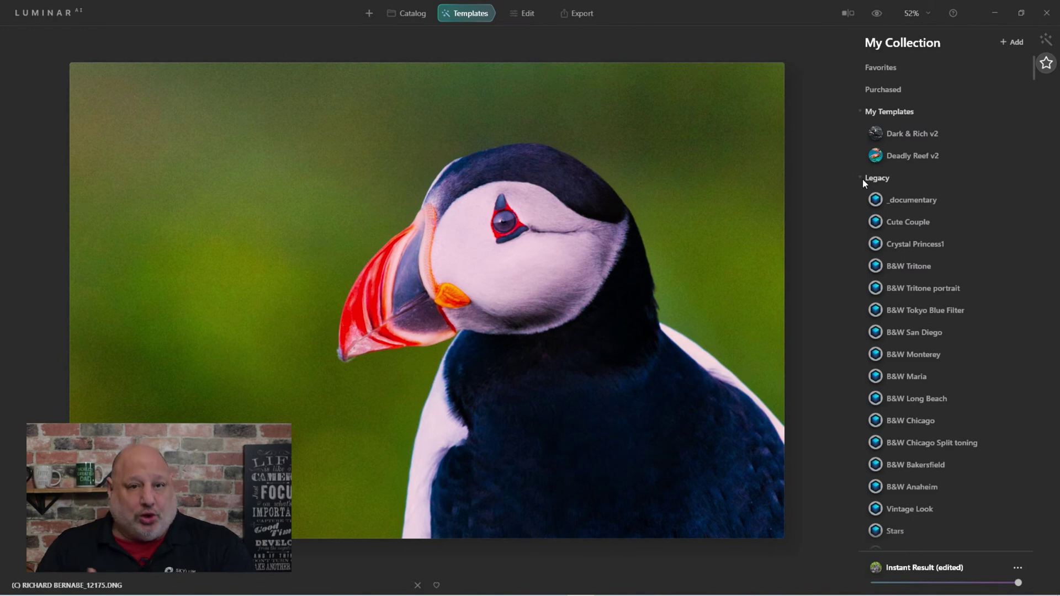
left_click(865, 181)
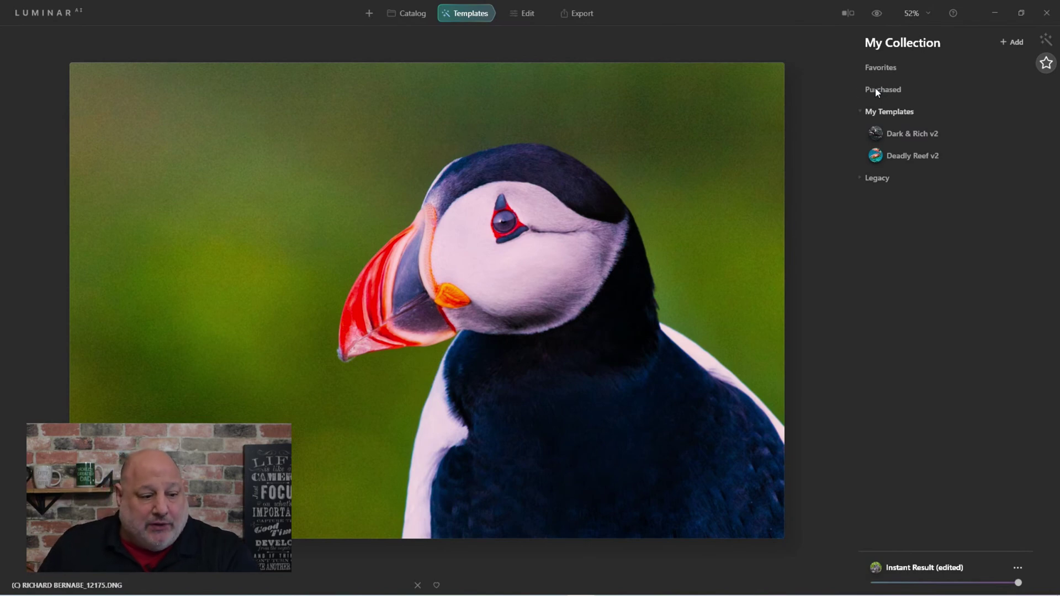
- Switch to Chrome, load skylum.com and dismiss the cash-back pop-up
mouse_move(492, 595)
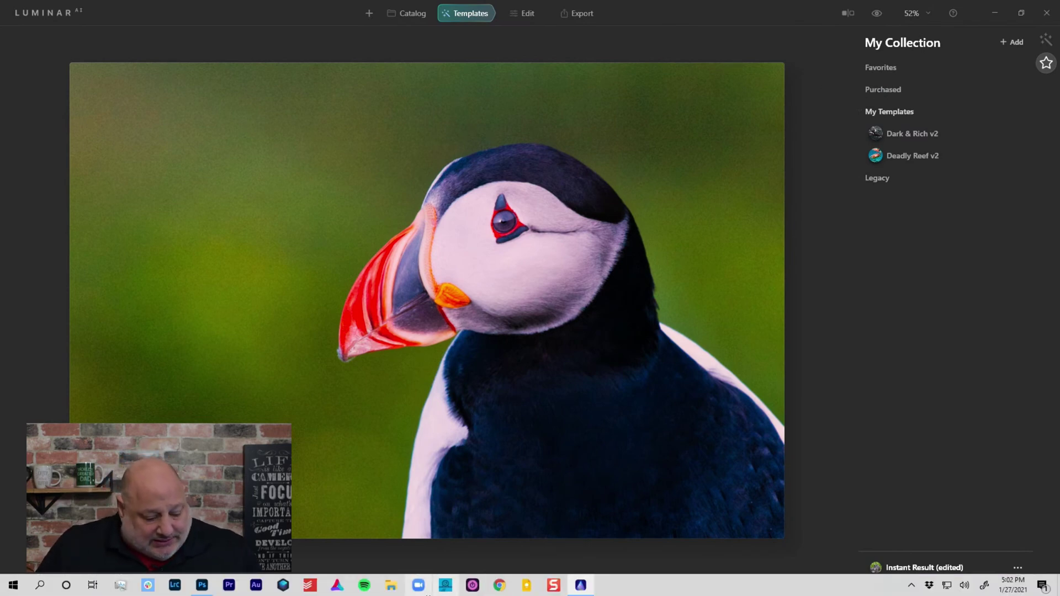
left_click(501, 590)
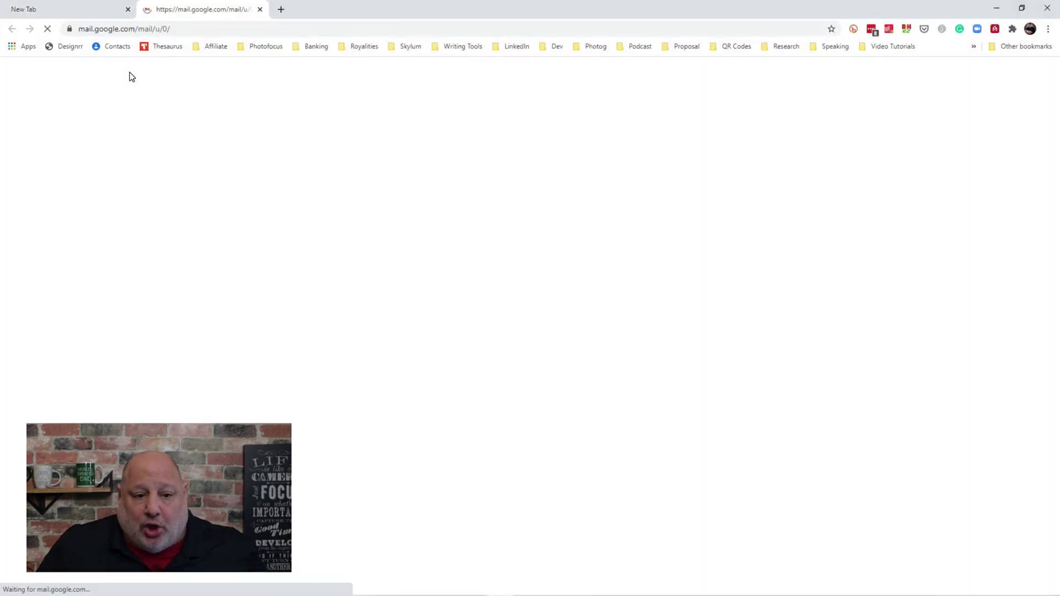
key("ctrl+l")
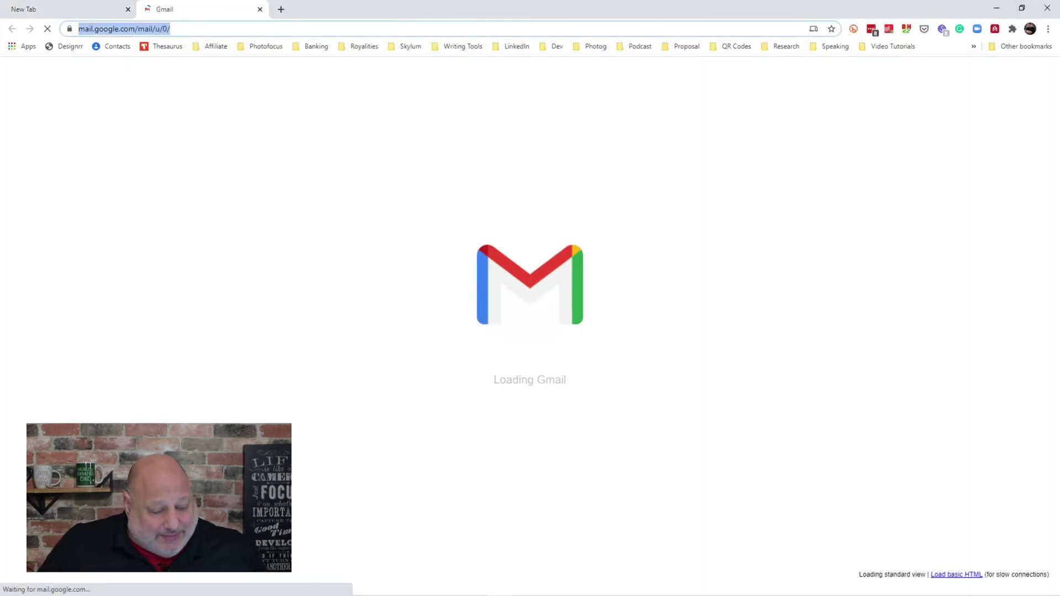
type("skylum.com")
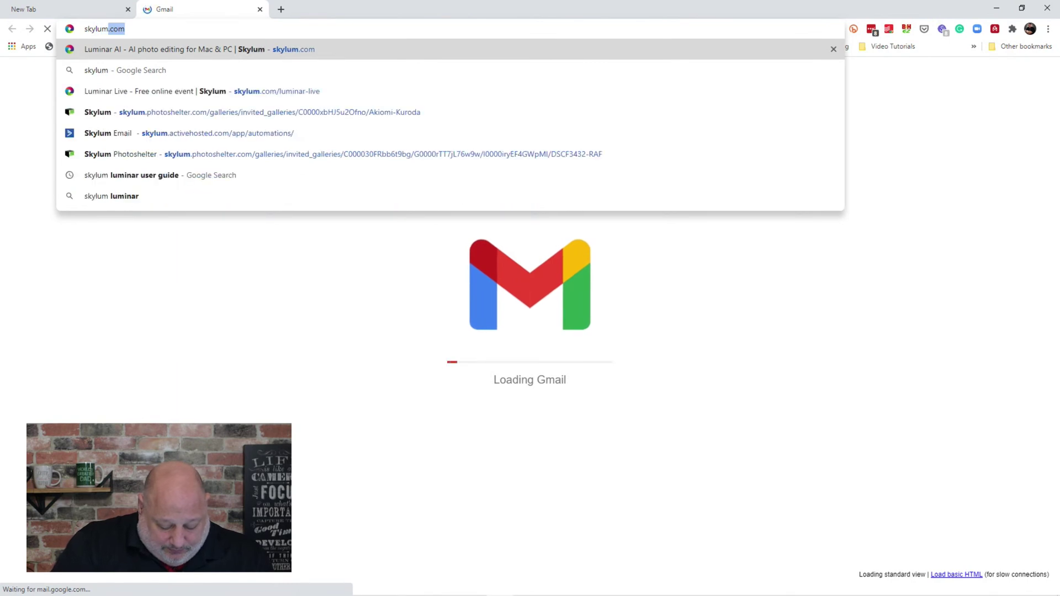
key("Return")
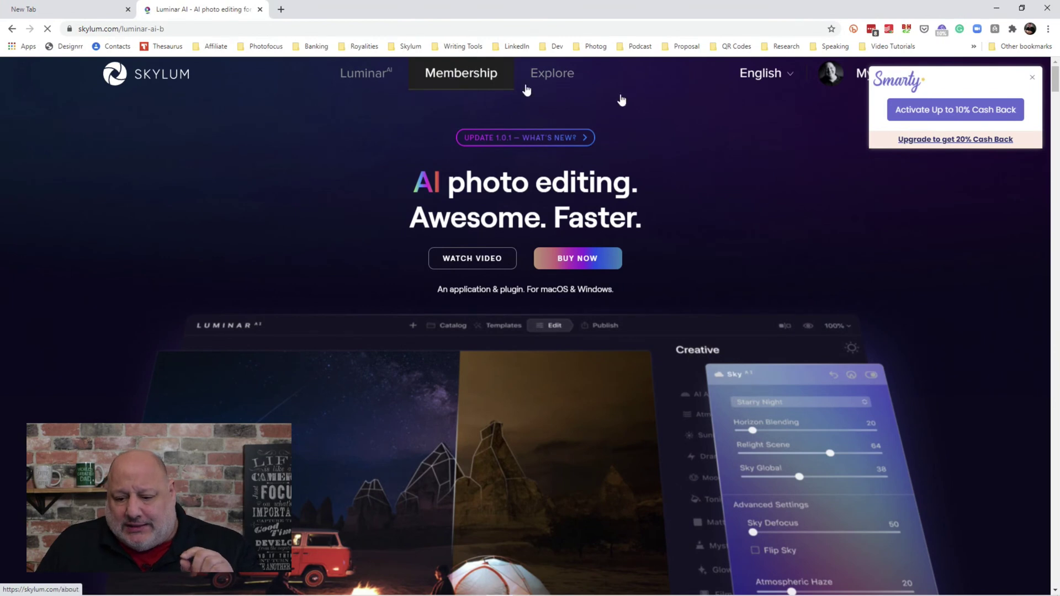
left_click(1033, 81)
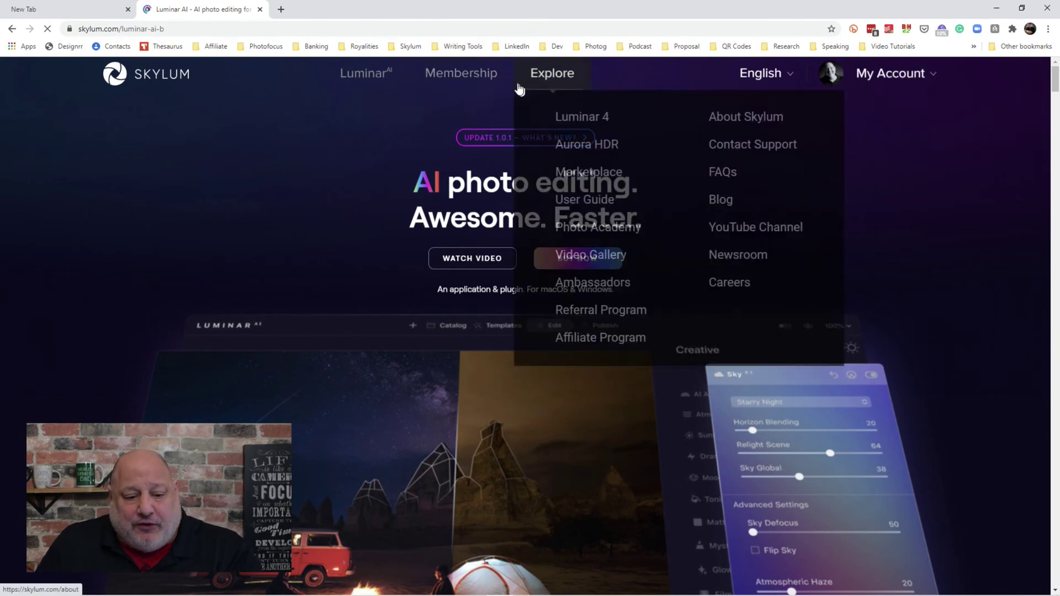
- Open the account's Luminar X Membership page and bring up the B&W Wildlife details in a new tab
mouse_move(897, 82)
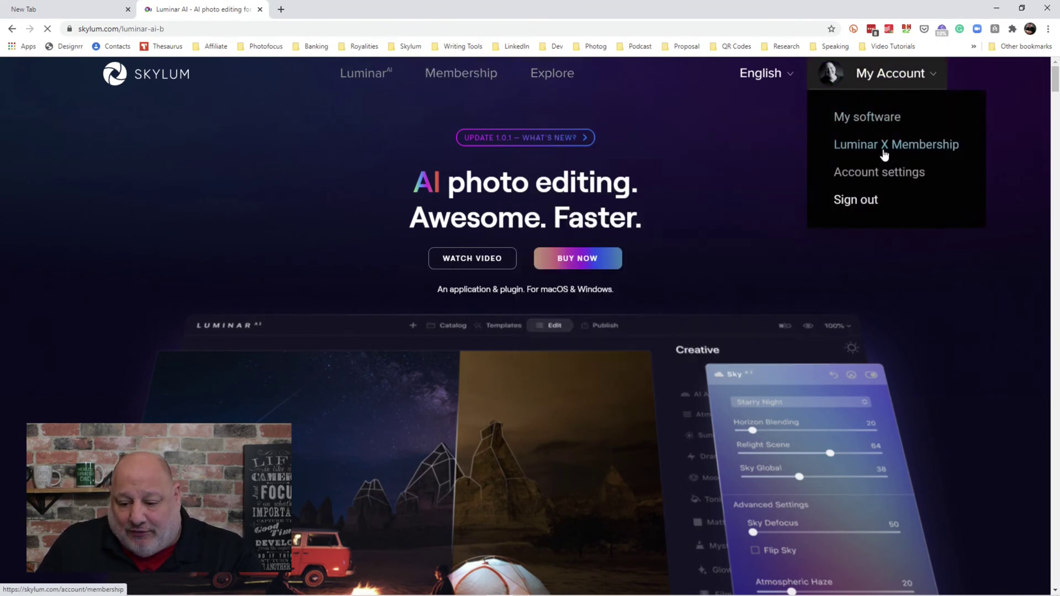
left_click(926, 149)
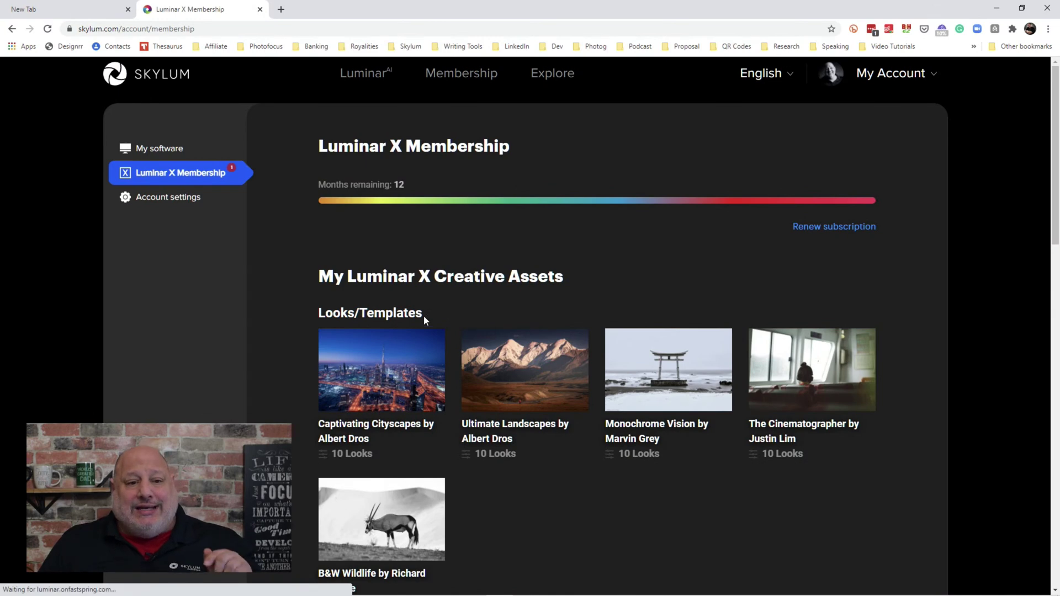
scroll(404, 315, "down", 2)
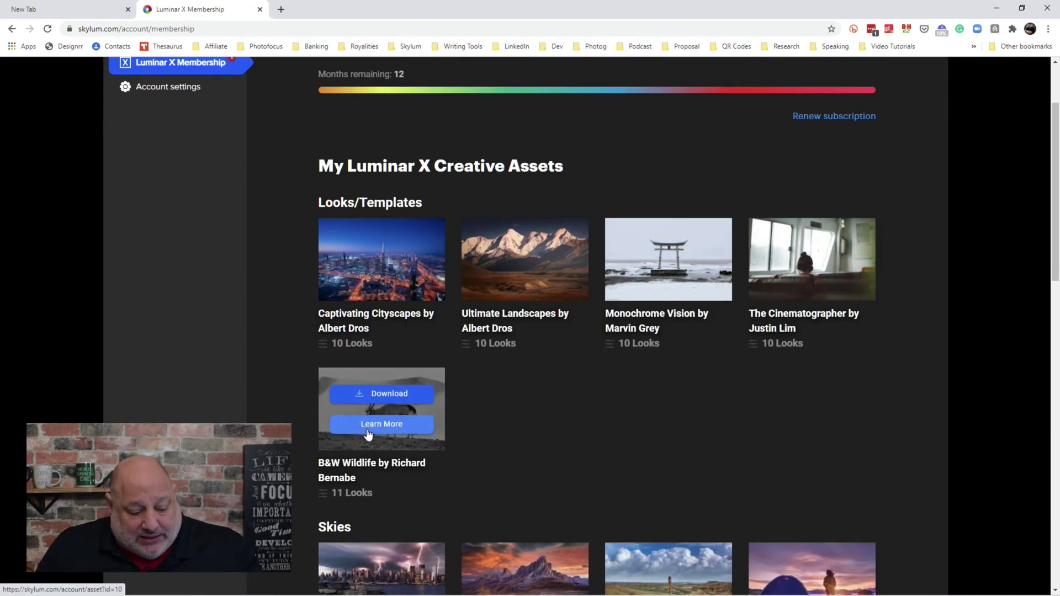
left_click(367, 431, "ctrl")
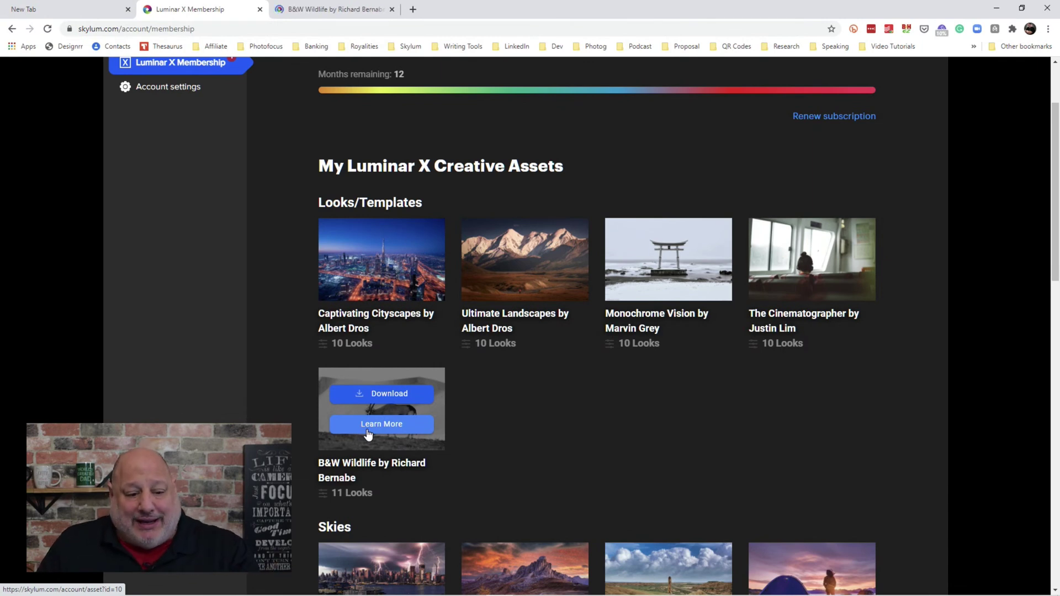
scroll(367, 434, "up", 2)
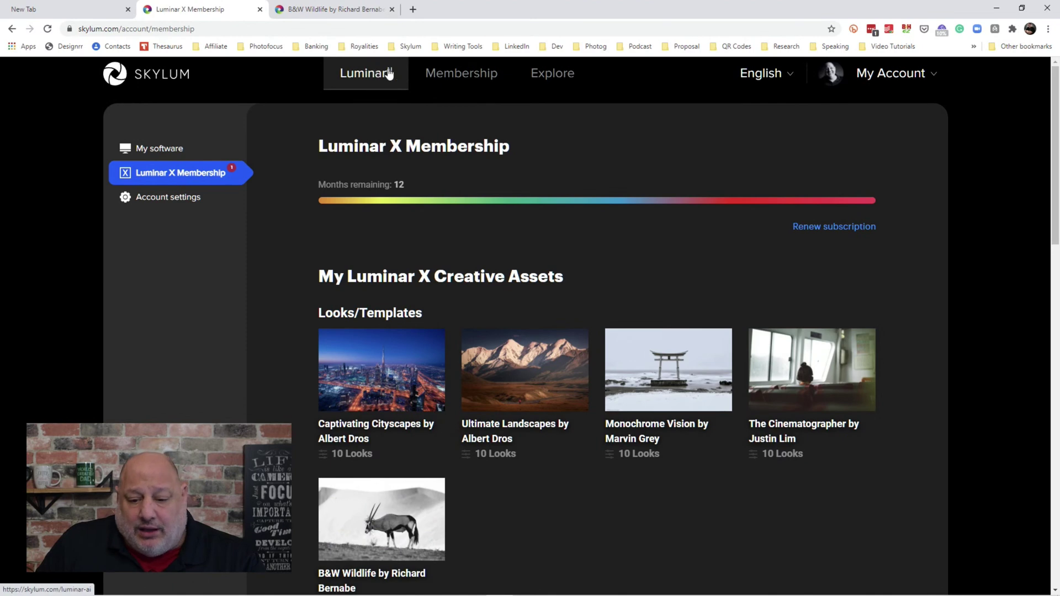
- Open the Luminar Marketplace and look over its asset categories and Skies offerings
mouse_move(549, 75)
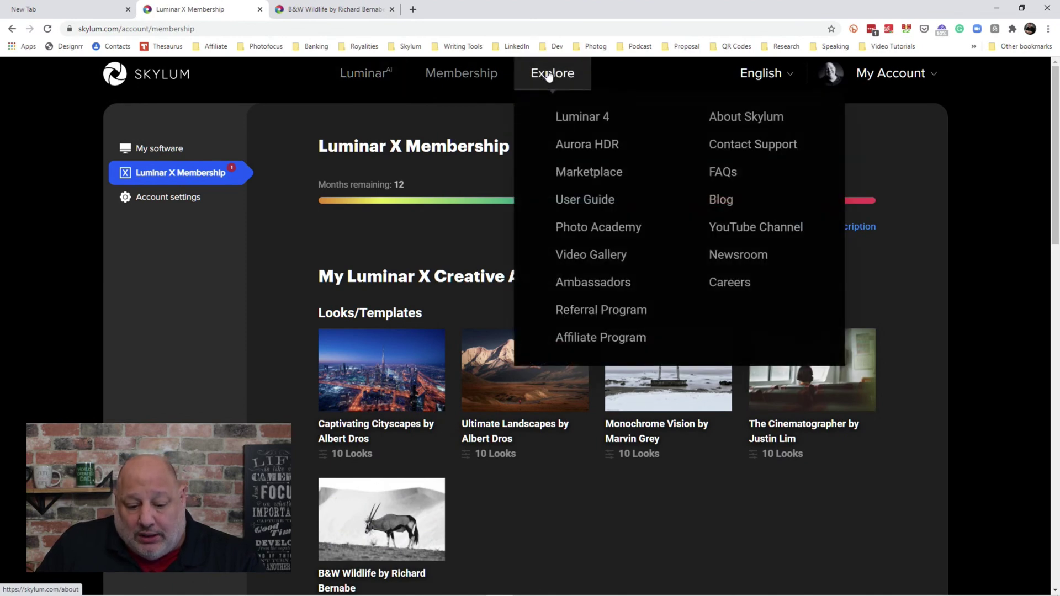
left_click(606, 179)
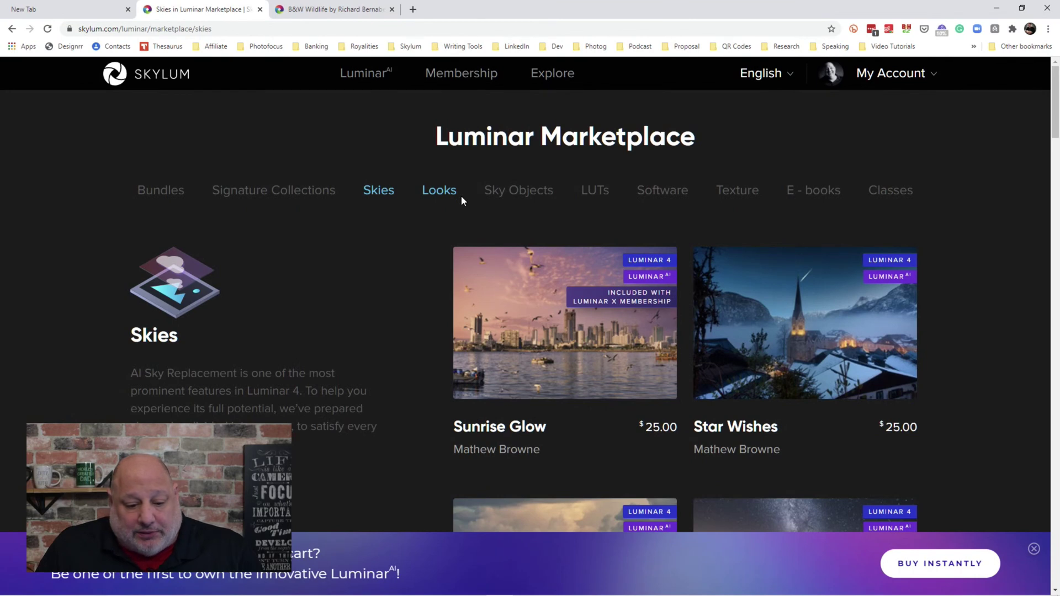
mouse_move(665, 278)
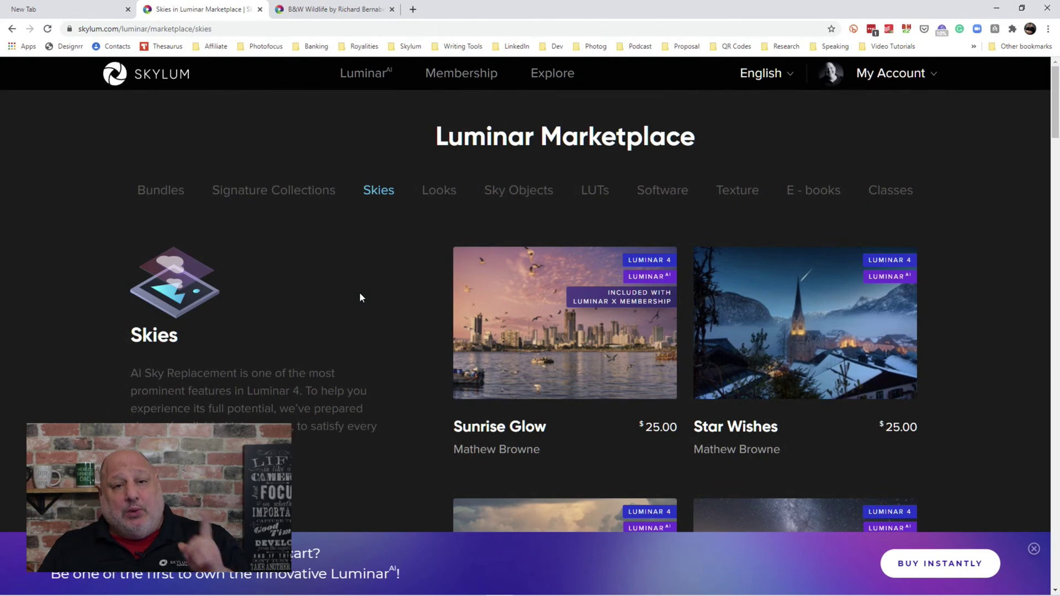
mouse_move(641, 327)
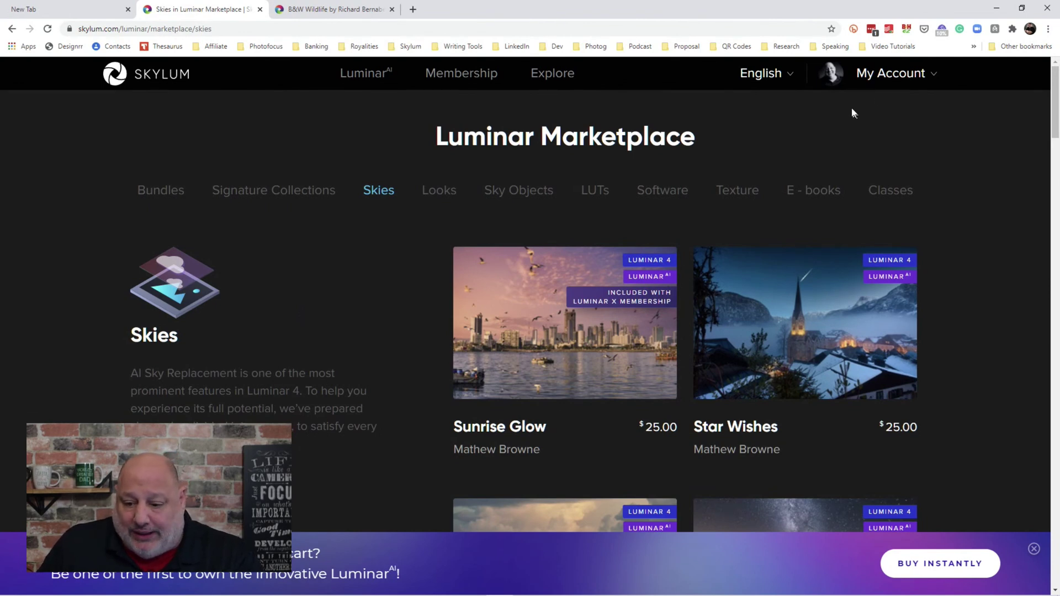
- Return to the Luminar X Membership page and download the Monochrome Vision looks pack
mouse_move(899, 74)
left_click(898, 150)
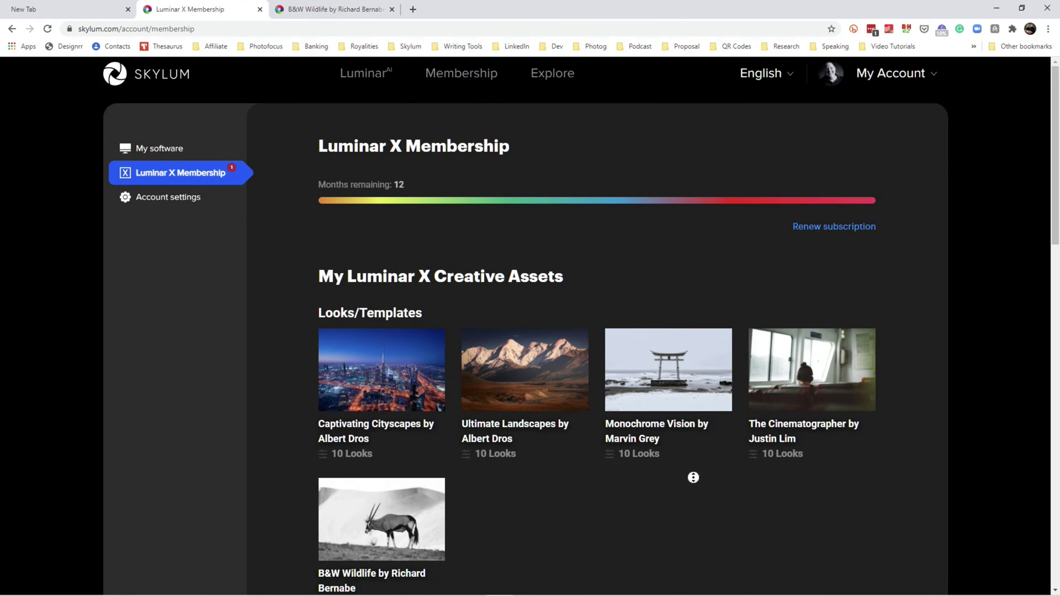
scroll(579, 494, "down", 1)
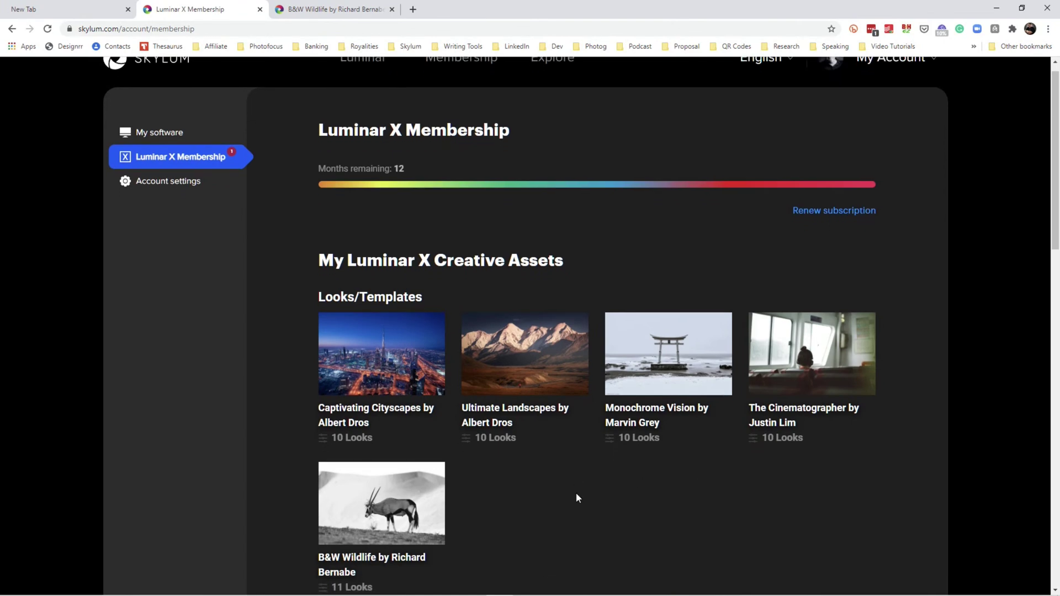
mouse_move(662, 343)
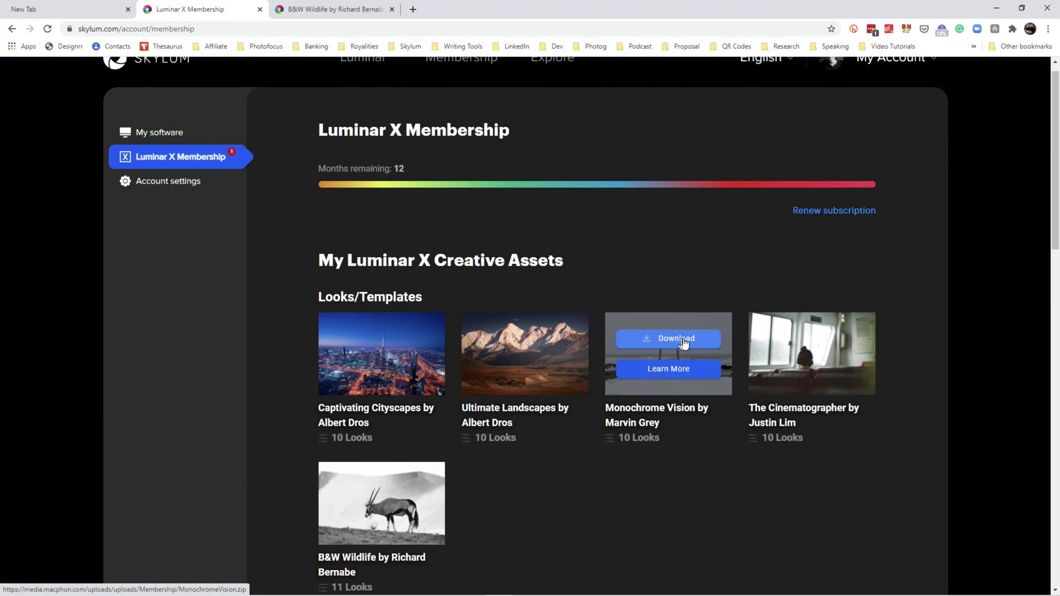
left_click(684, 343)
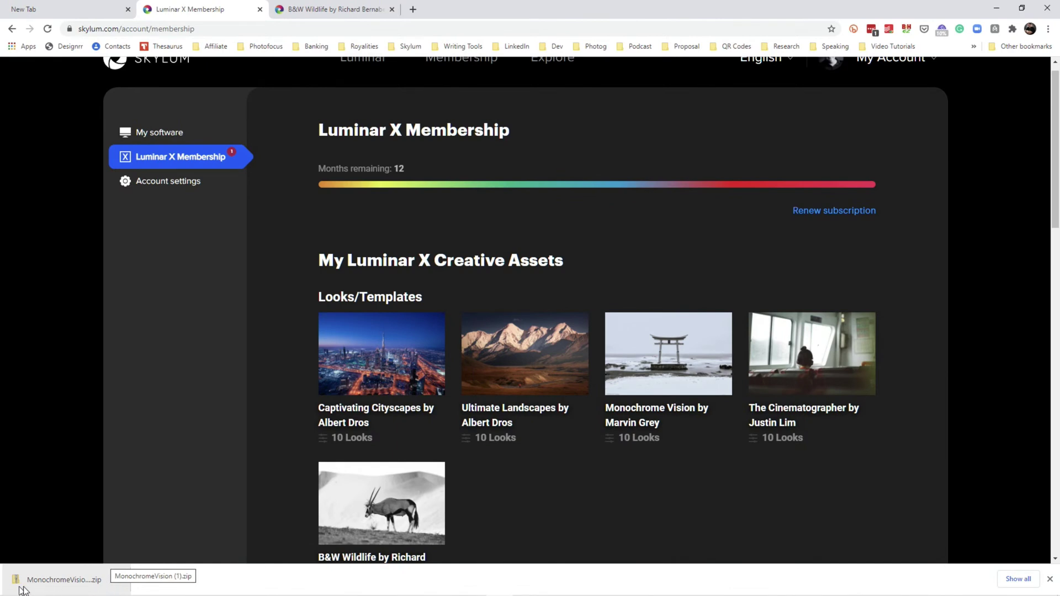
- Open the downloaded Monochrome Vision archive in File Explorer and go to its parent Downloads folder
left_click(117, 580)
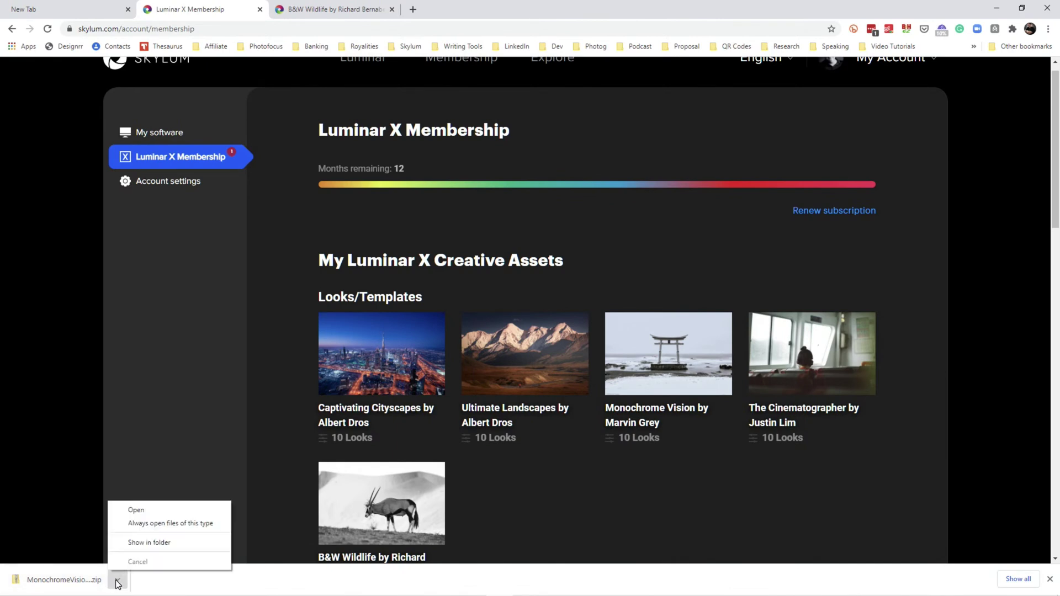
left_click(171, 509)
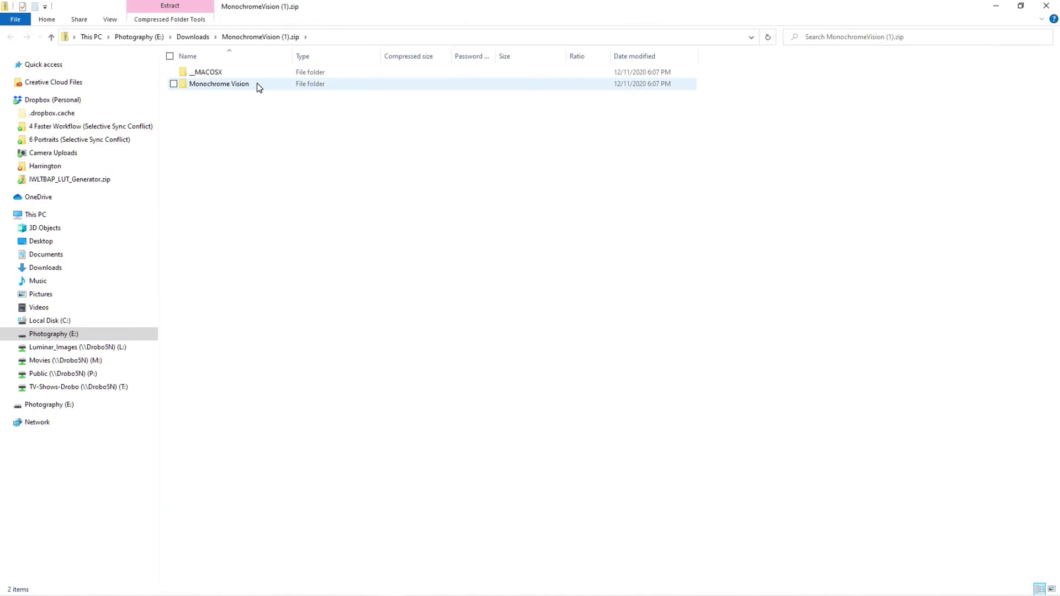
left_click(193, 37)
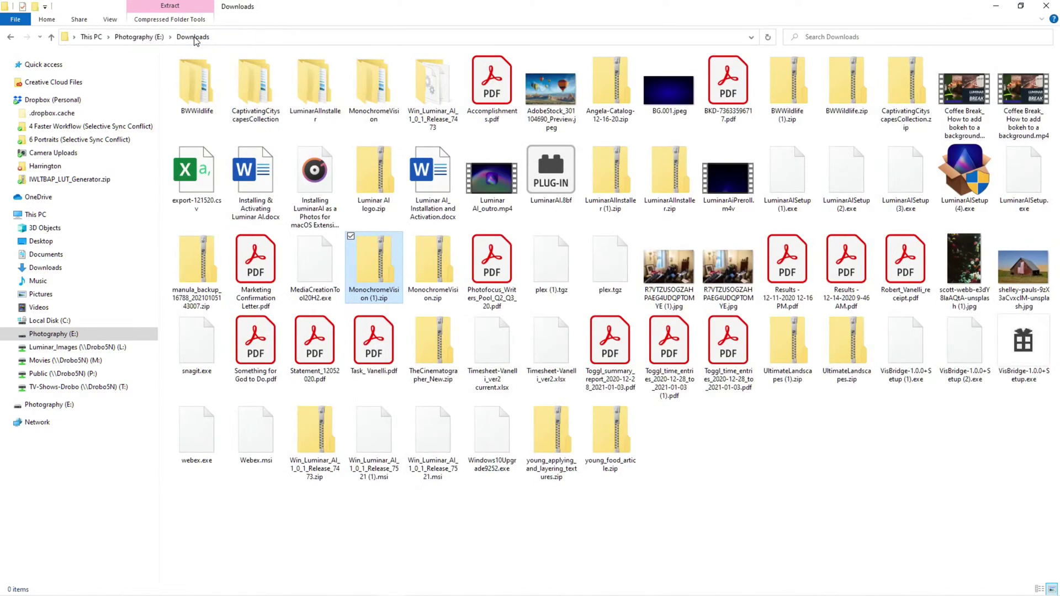
- Move MonochromeVision.zip from Downloads into the Photography\_Assets\Templates folder on Local Disk (C:)
left_click(436, 269)
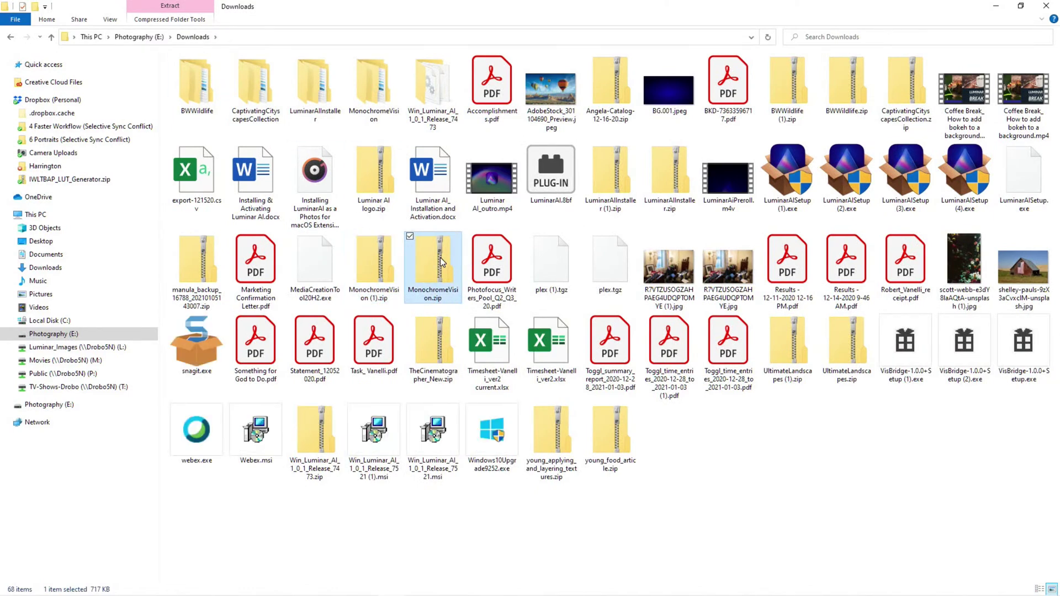
right_click(440, 257)
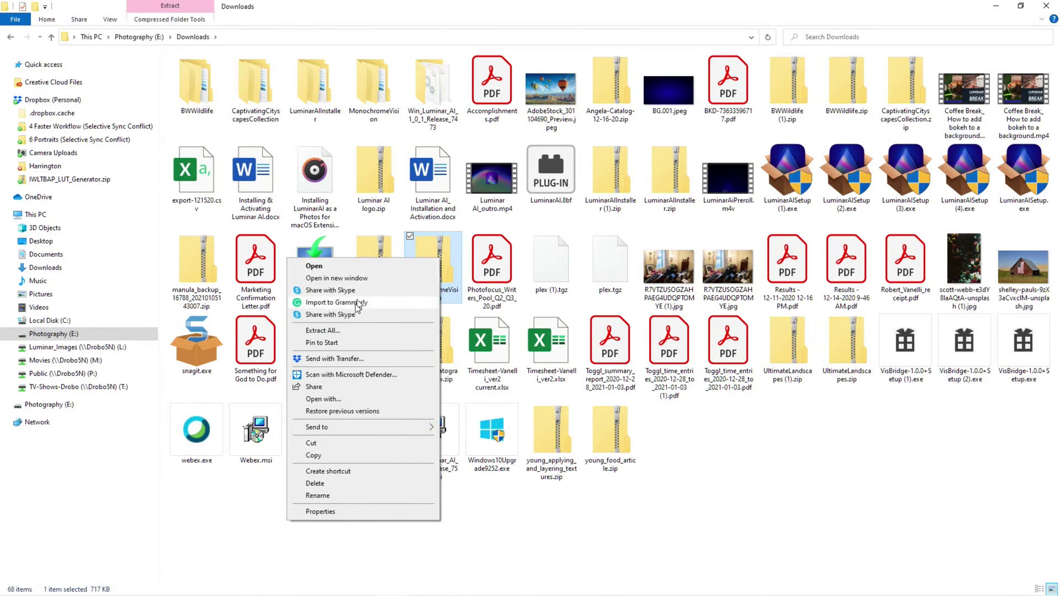
left_click(330, 442)
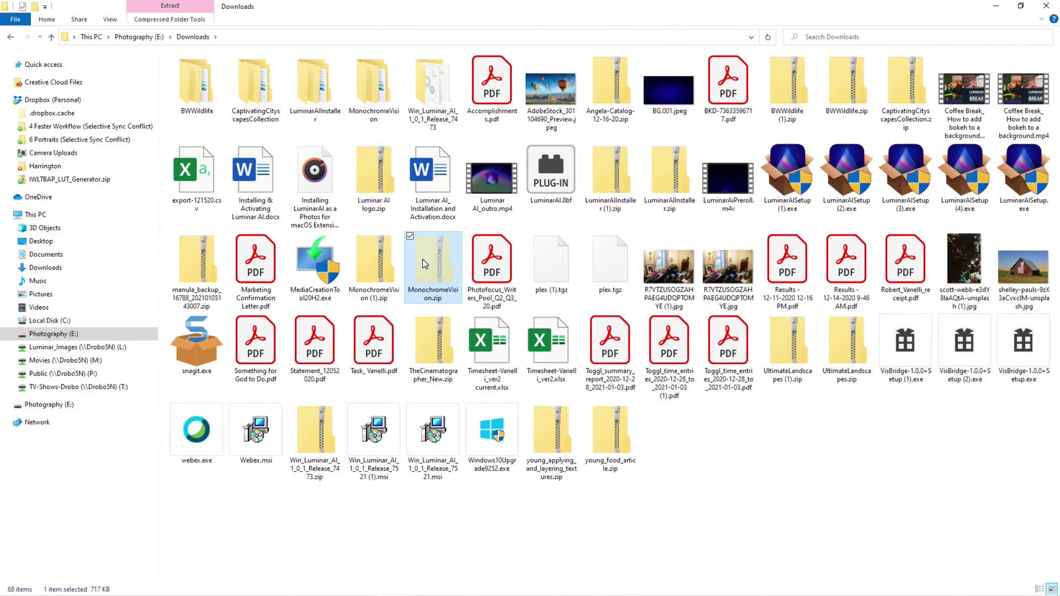
left_click(59, 322)
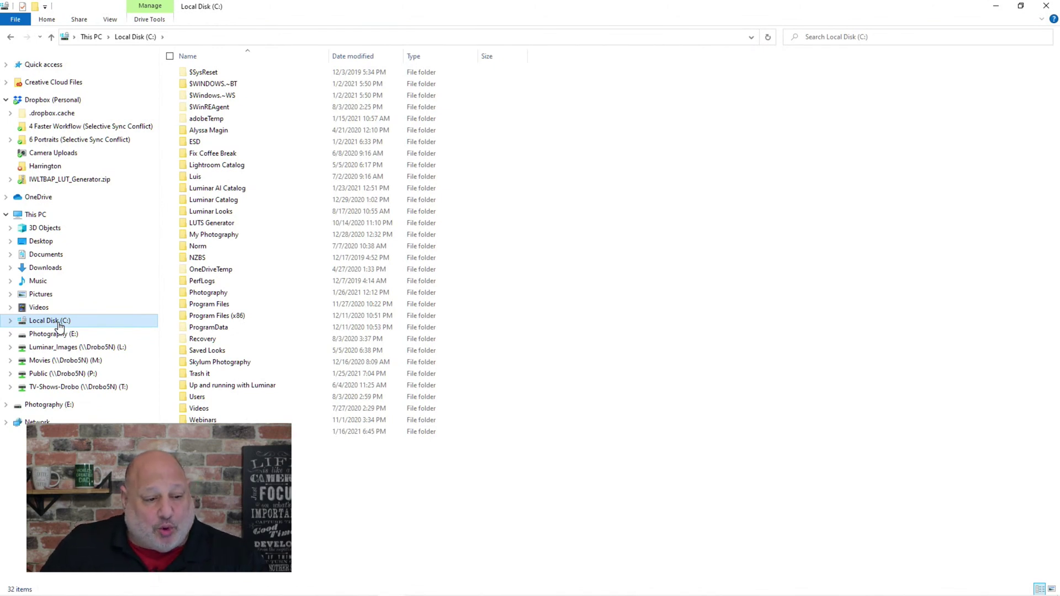
double_click(257, 290)
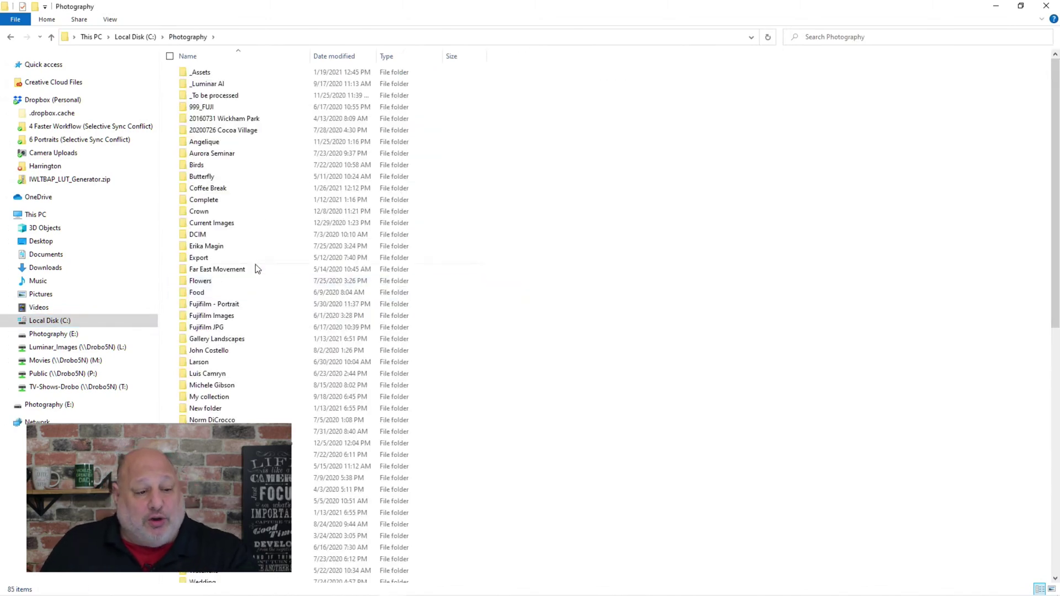
double_click(200, 71)
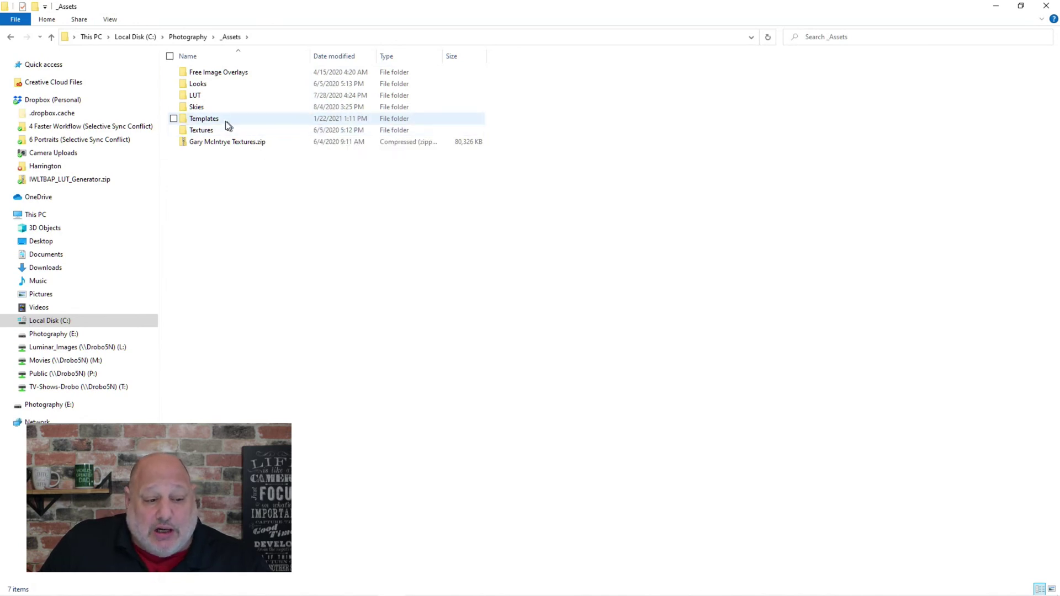
double_click(204, 119)
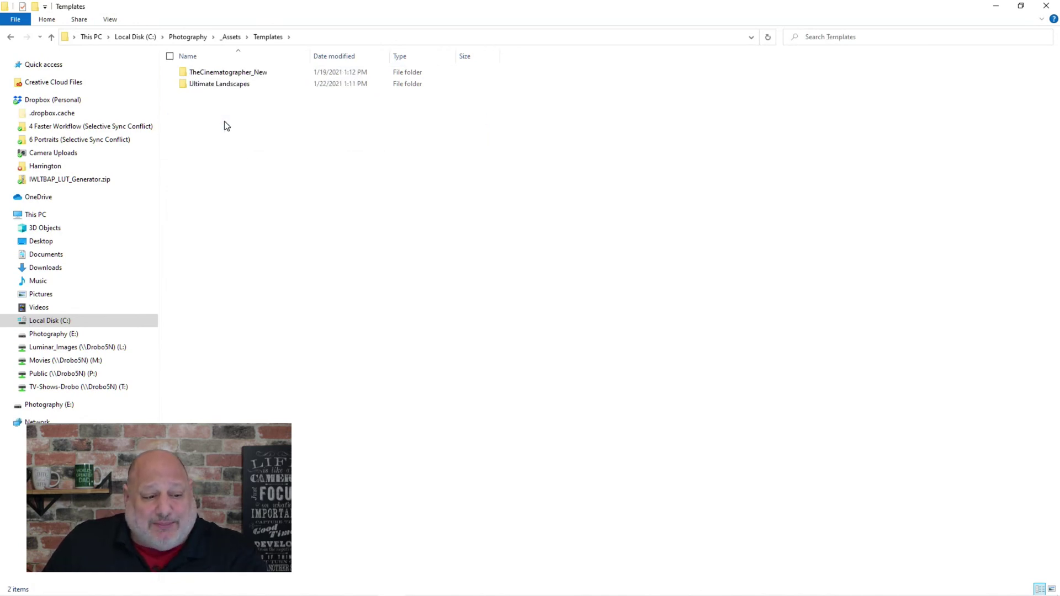
right_click(224, 122)
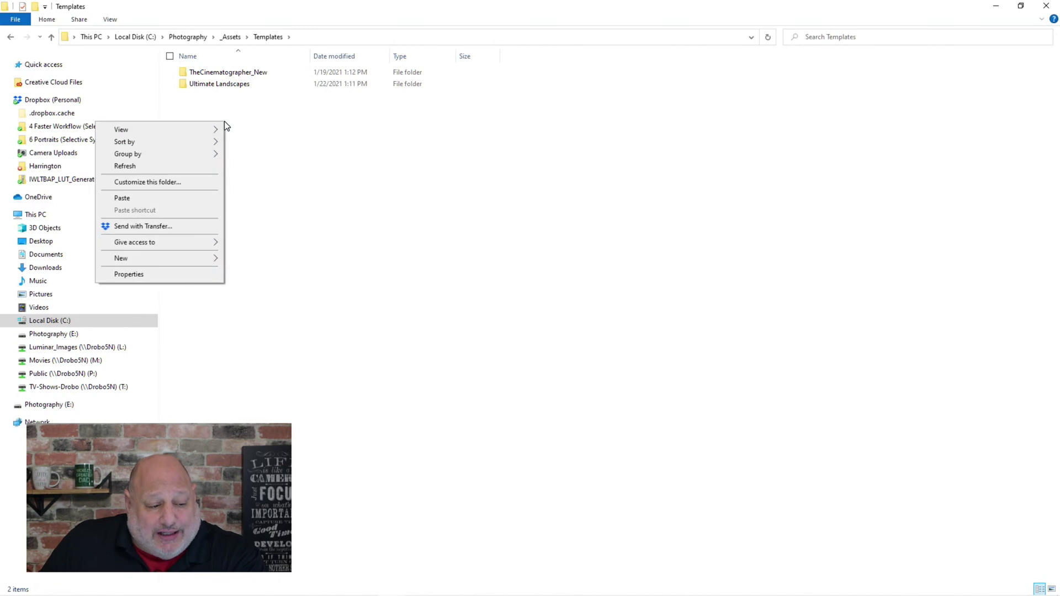
left_click(162, 198)
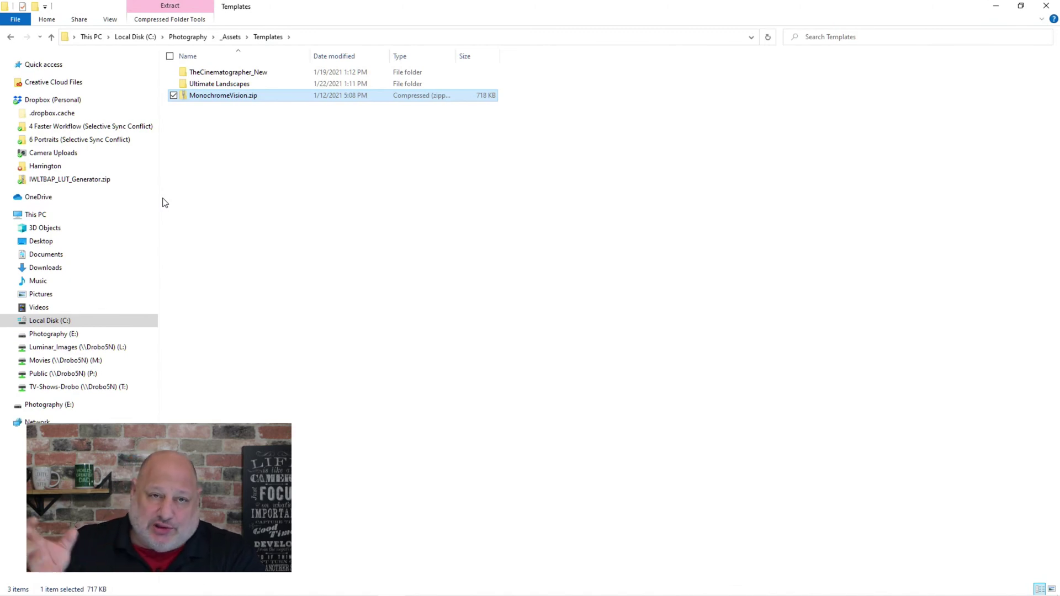
- Extract MonochromeVision.zip into its own folder inside Templates and delete the original zip file
right_click(253, 97)
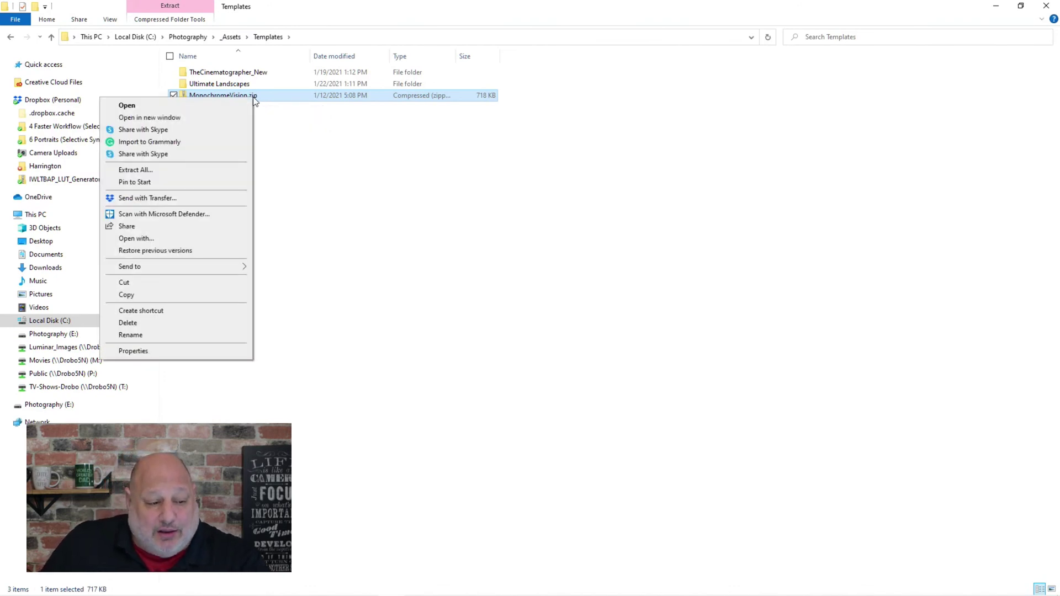
left_click(164, 170)
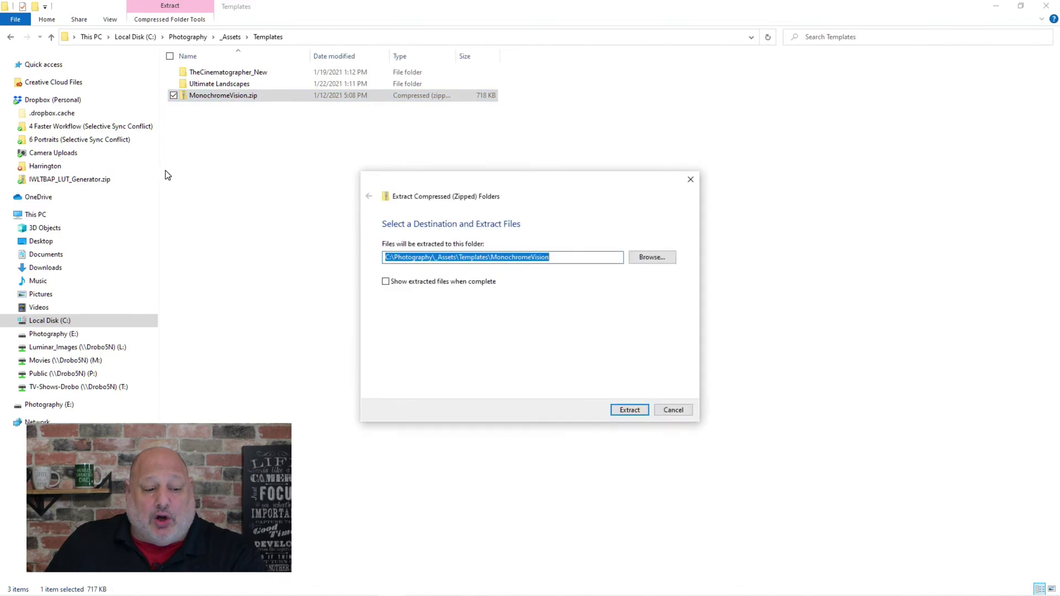
left_click(618, 409)
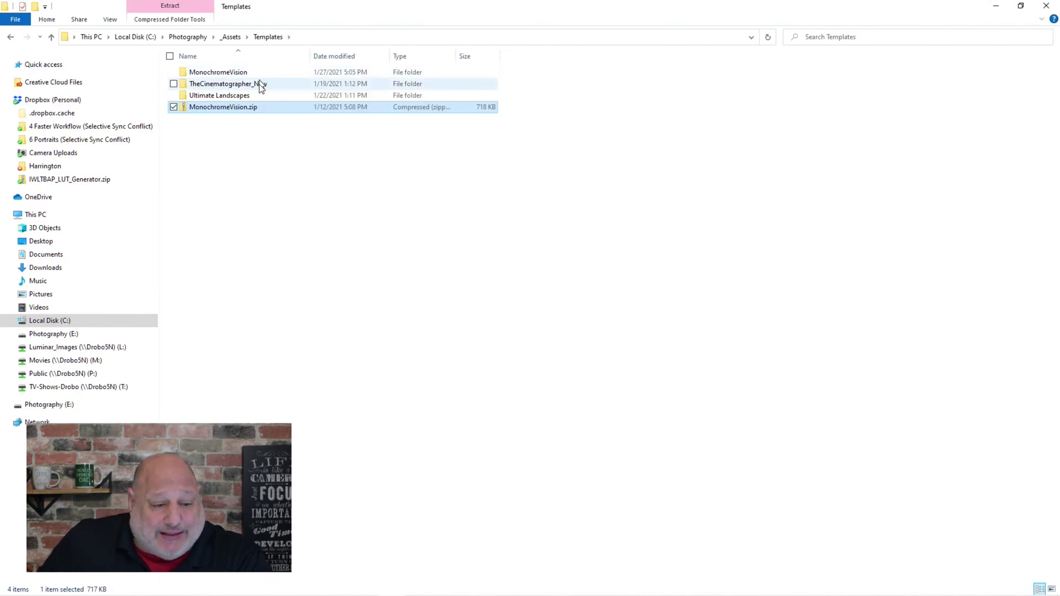
left_click(264, 138)
left_click(260, 110)
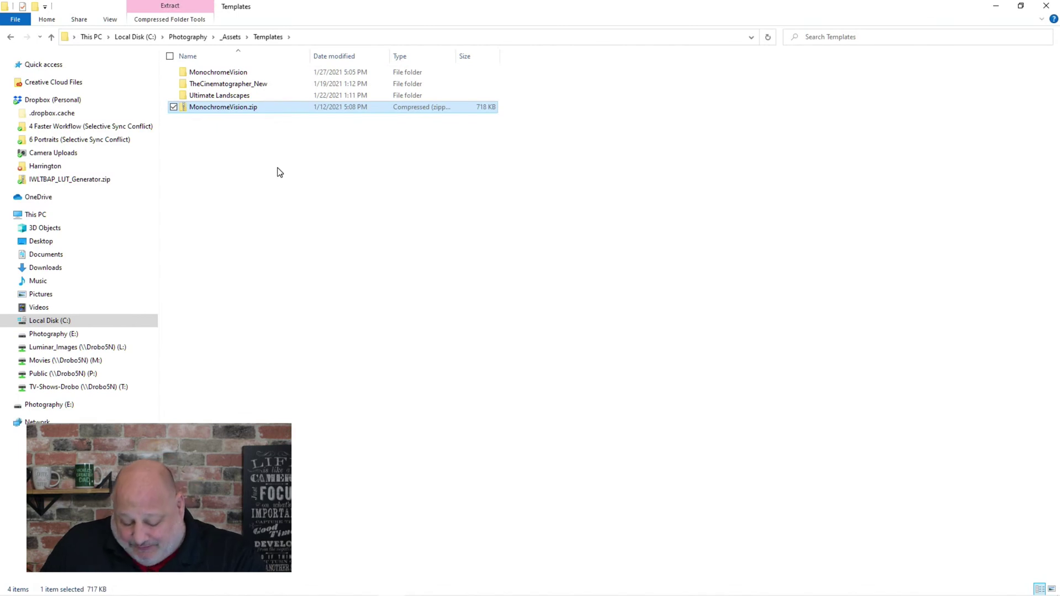
key("Delete")
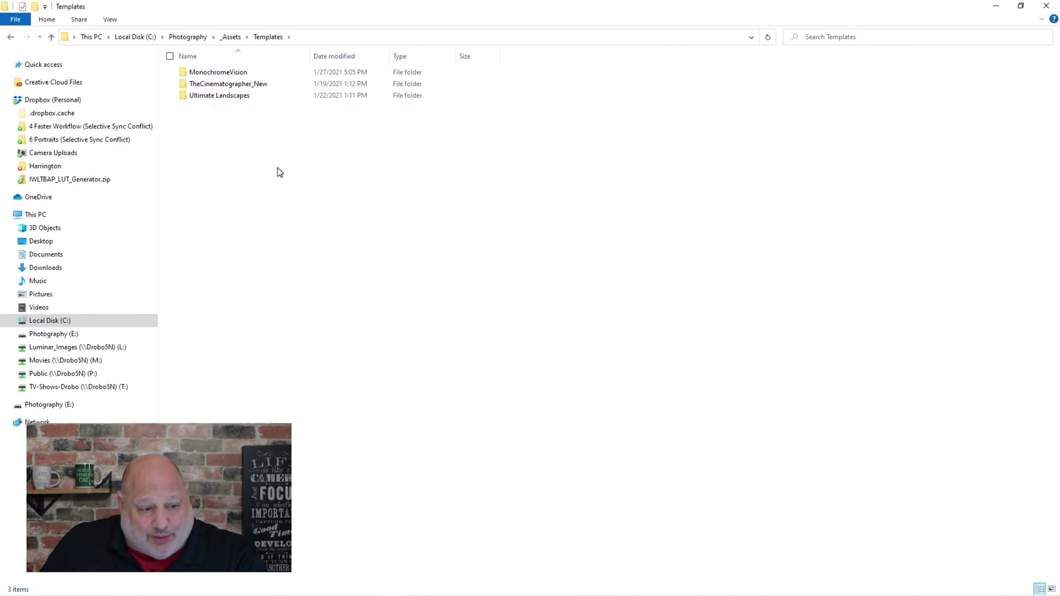
- Open the Monochrome Vision subfolder inside MonochromeVision and widen the Name column to show the full archive names
double_click(243, 71)
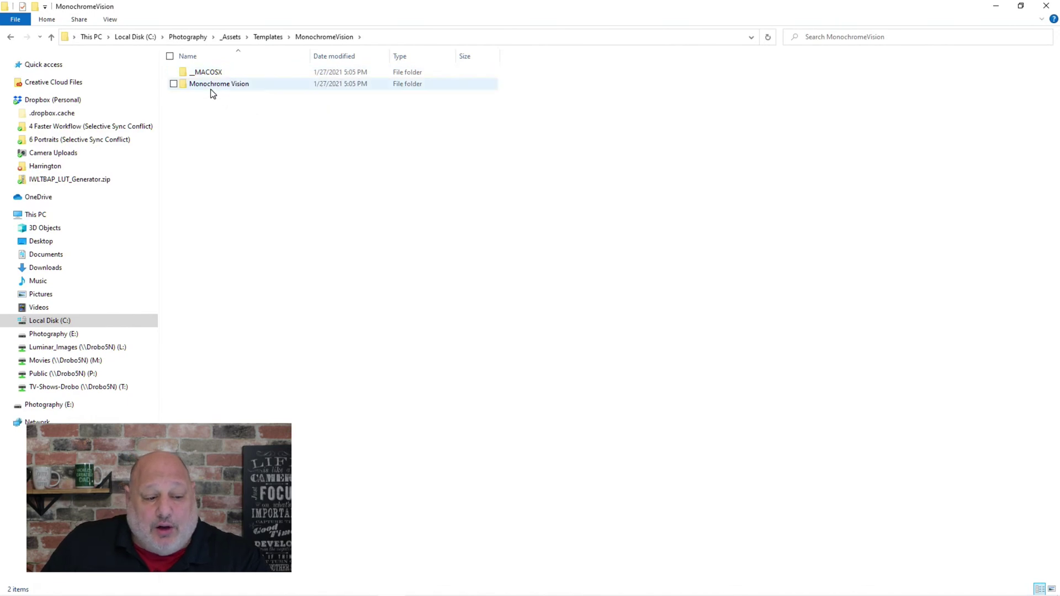
double_click(244, 85)
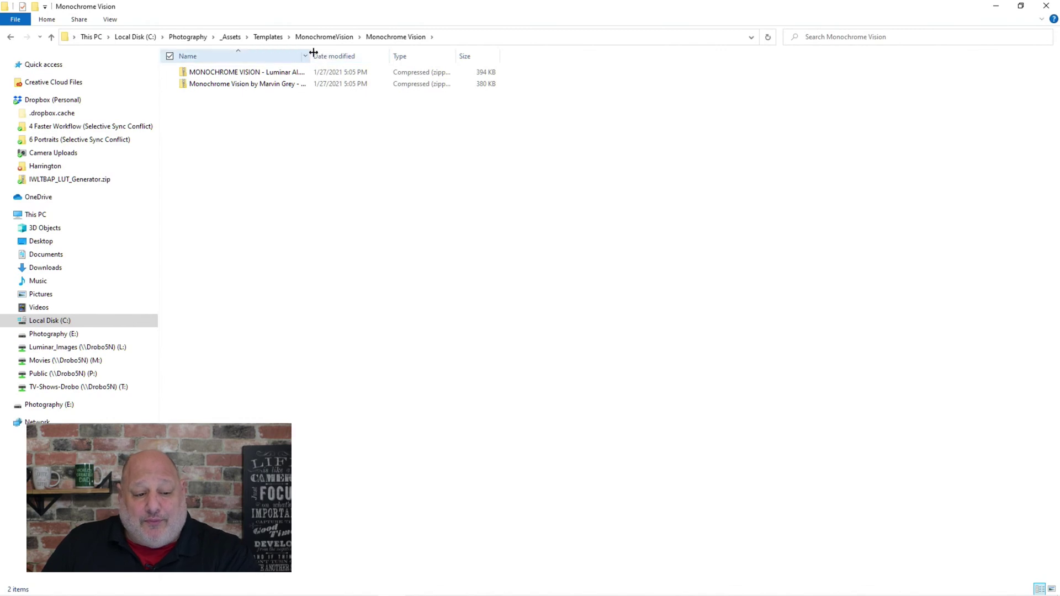
left_click_drag(311, 52, 414, 54)
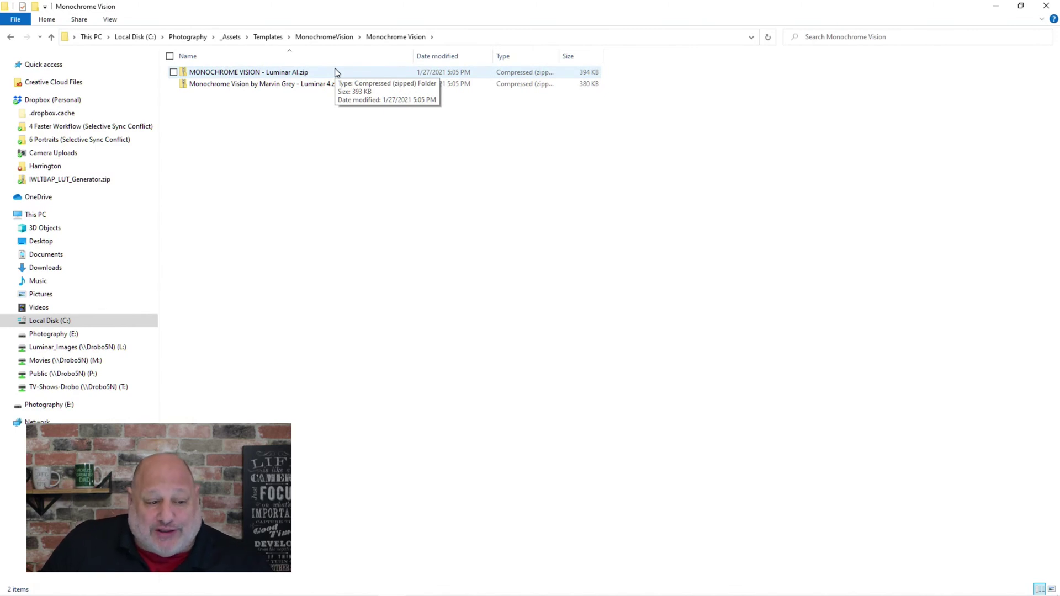
- Extract the Luminar 4 version of the Monochrome Vision archive into the suggested folder and delete its zip file
left_click(312, 86)
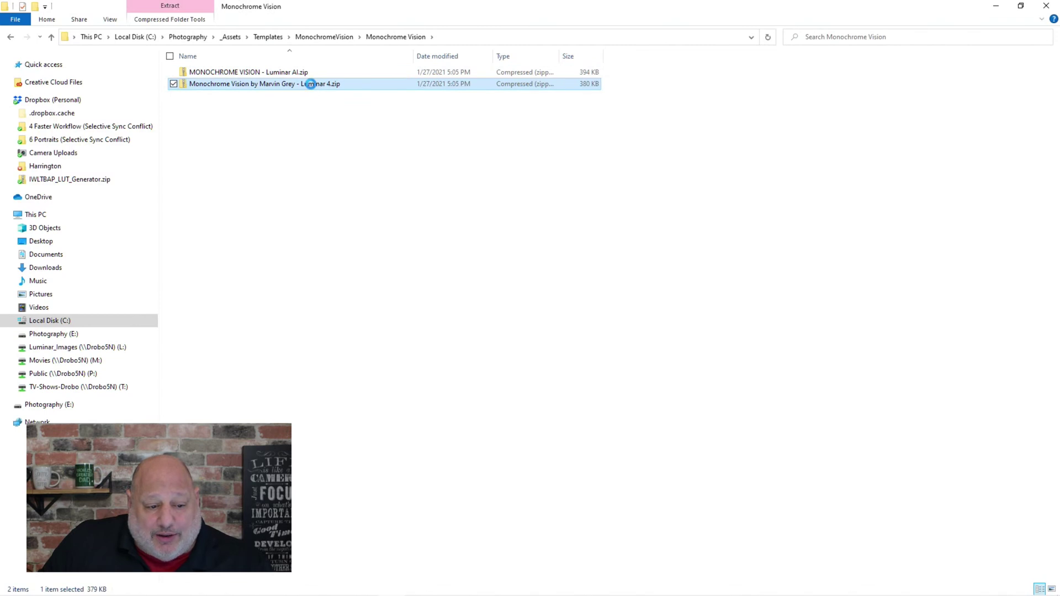
right_click(312, 86)
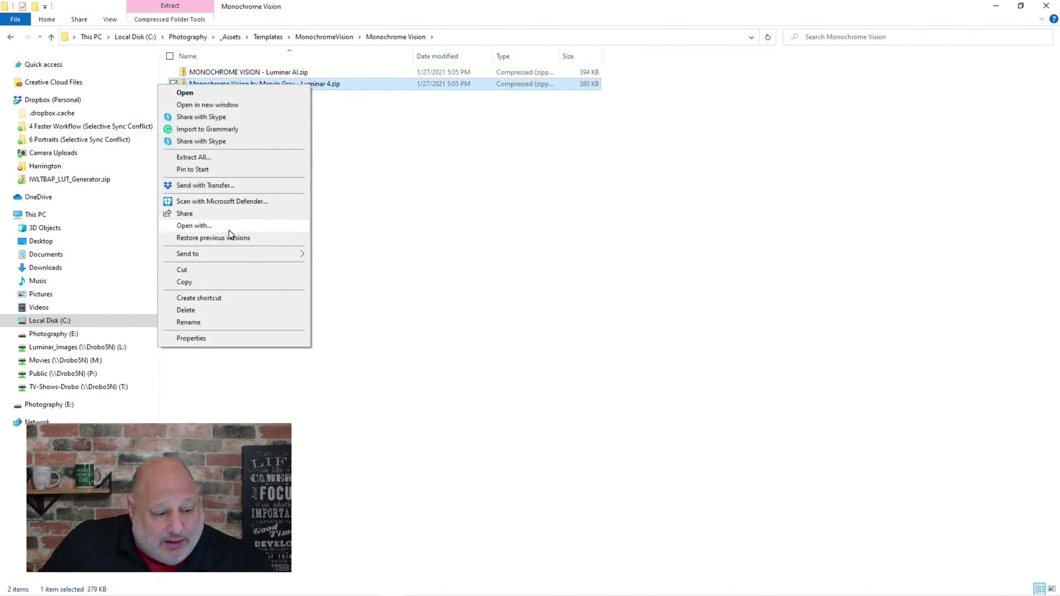
left_click(237, 160)
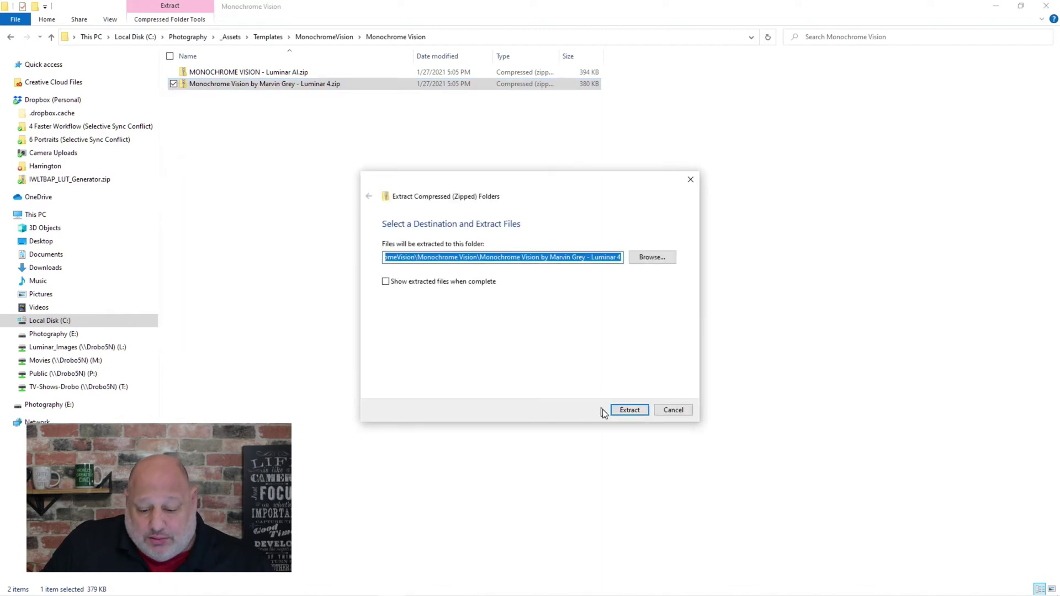
left_click(624, 409)
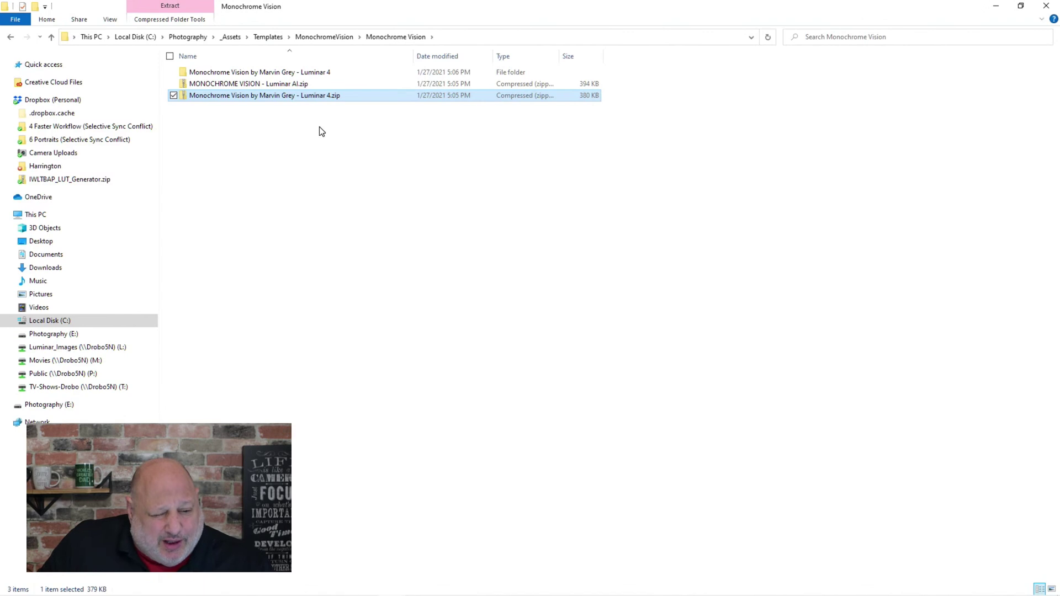
left_click(322, 96)
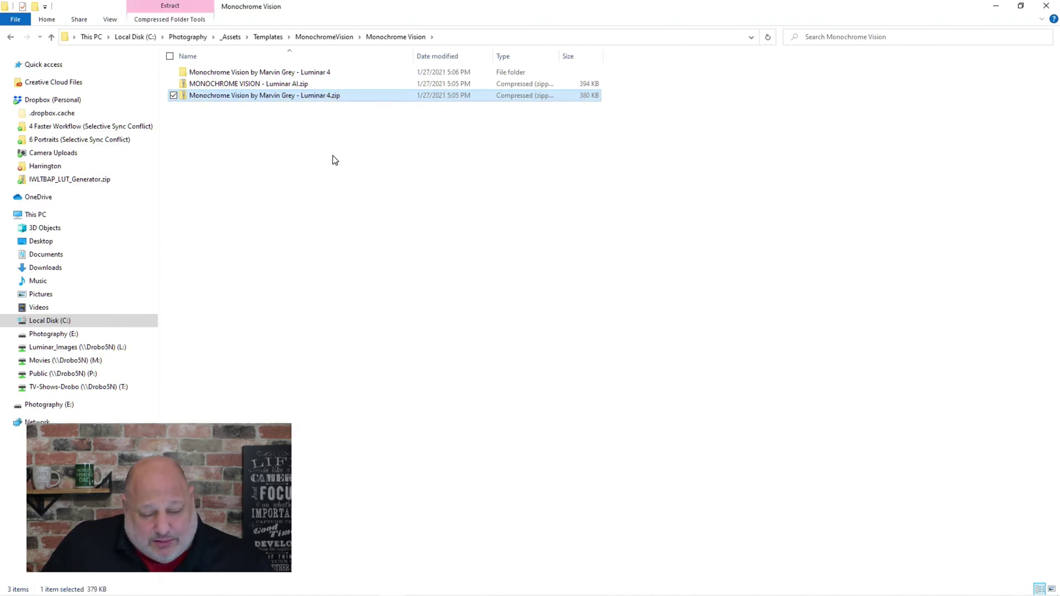
key("Delete")
- Extract MONOCHROME VISION - Luminar AI.zip into the suggested folder and delete the zip file
left_click(287, 86)
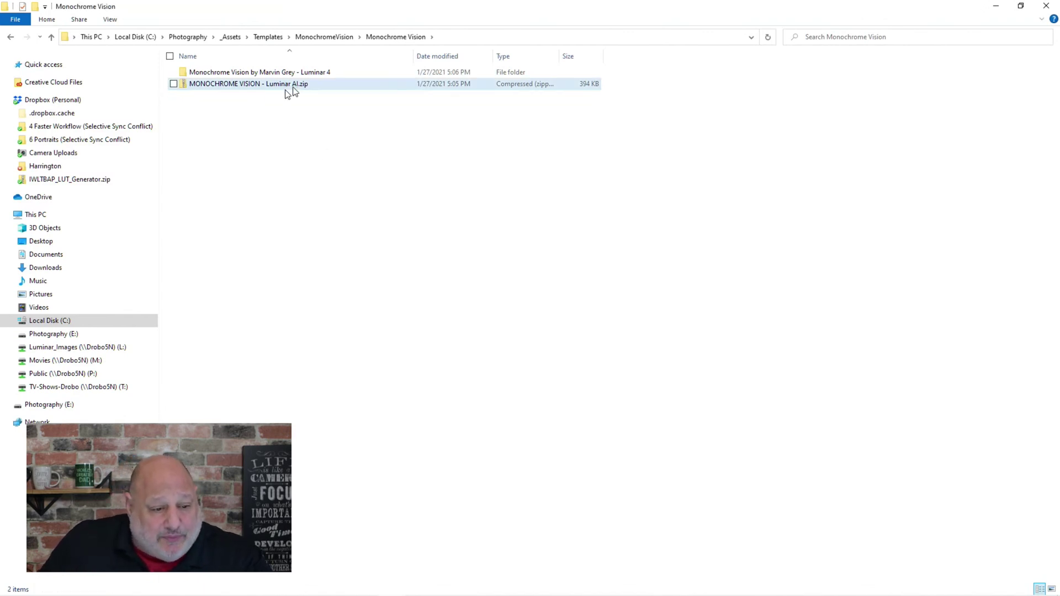
double_click(326, 83)
key("shift+F10")
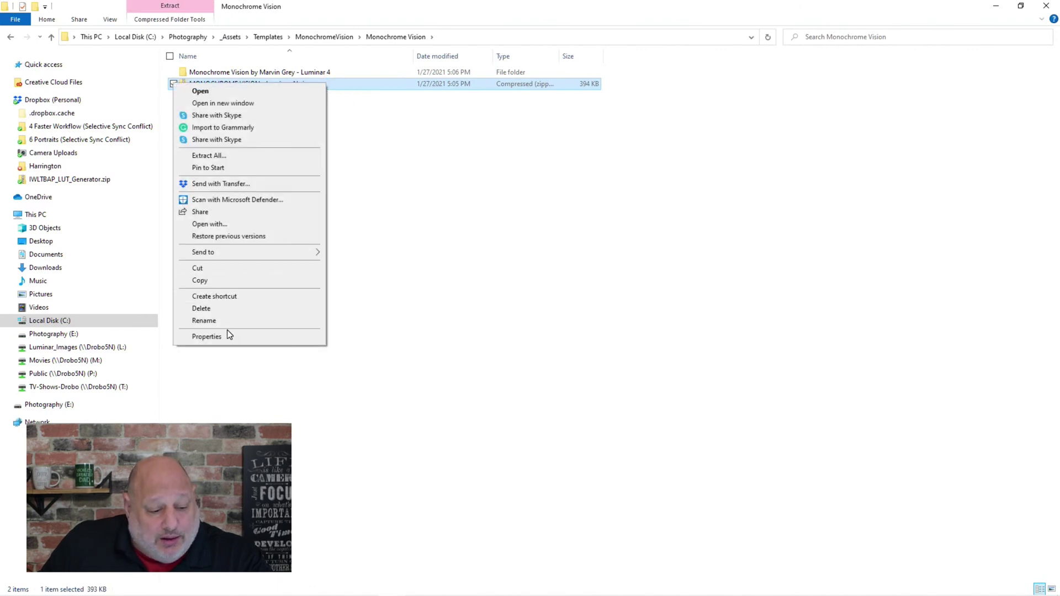
left_click(251, 157)
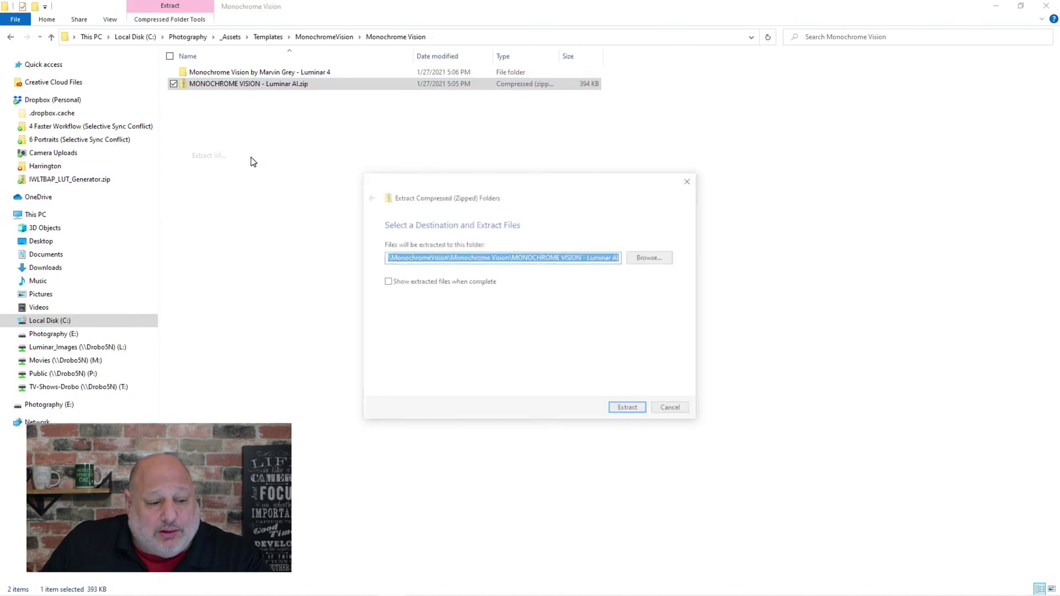
left_click(628, 409)
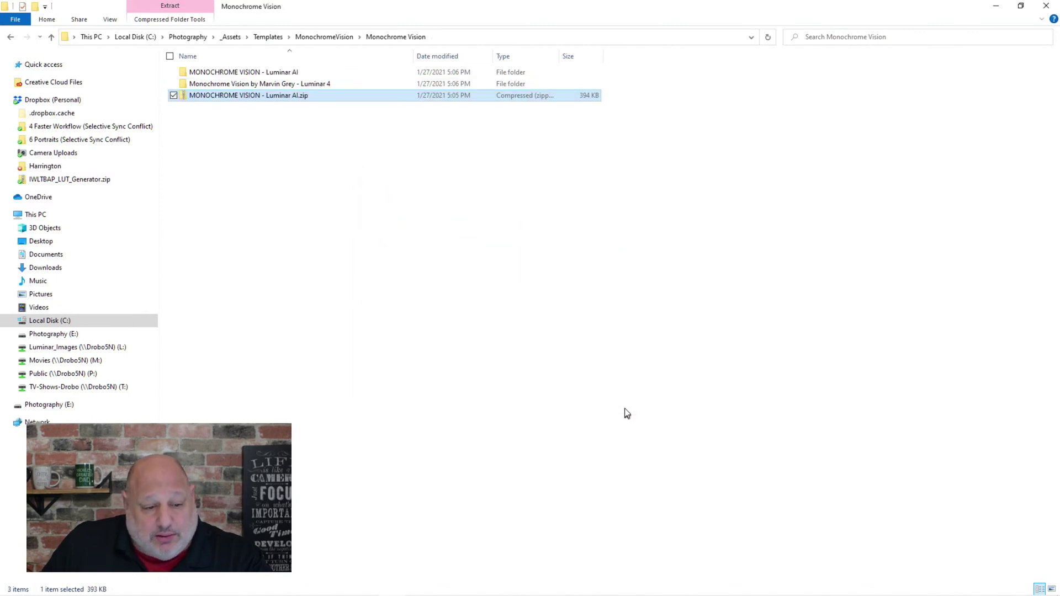
left_click(343, 169)
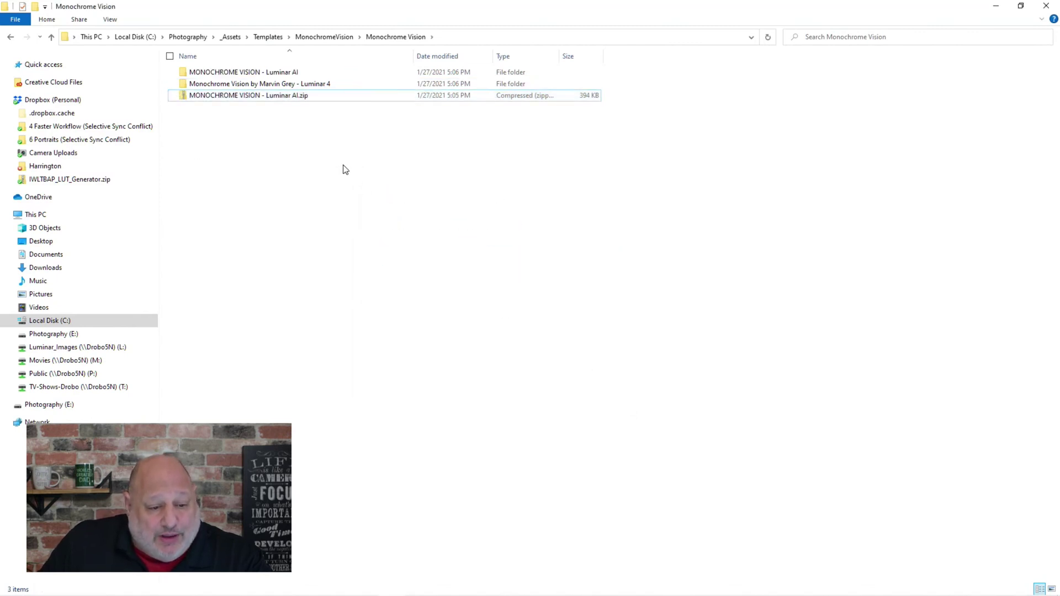
left_click(308, 95)
key("Delete")
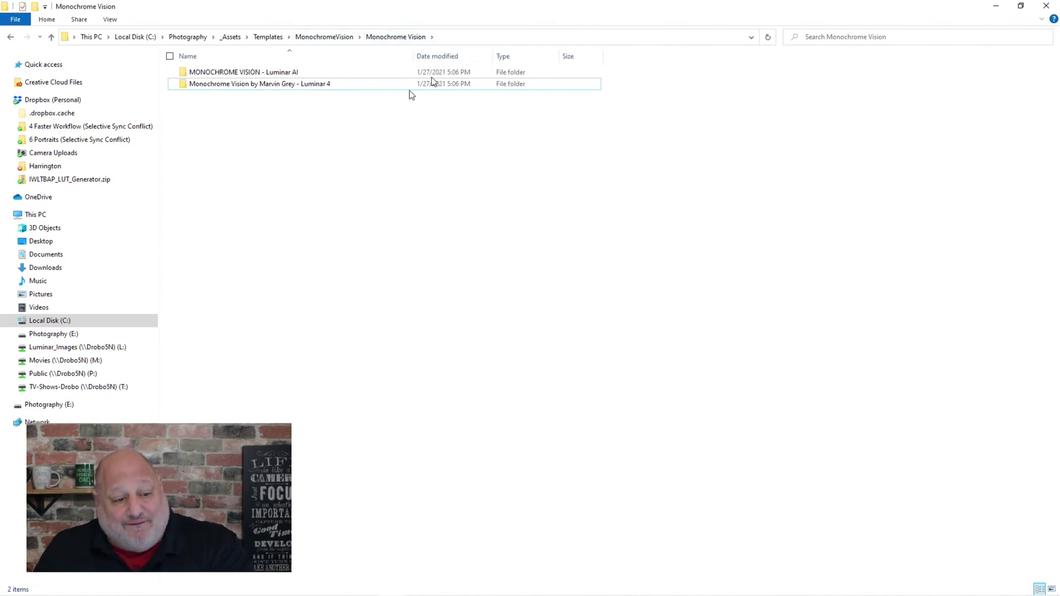
- Move the extracted Luminar AI and Luminar 4 folders up one level into the MonochromeVision folder
left_click(296, 73)
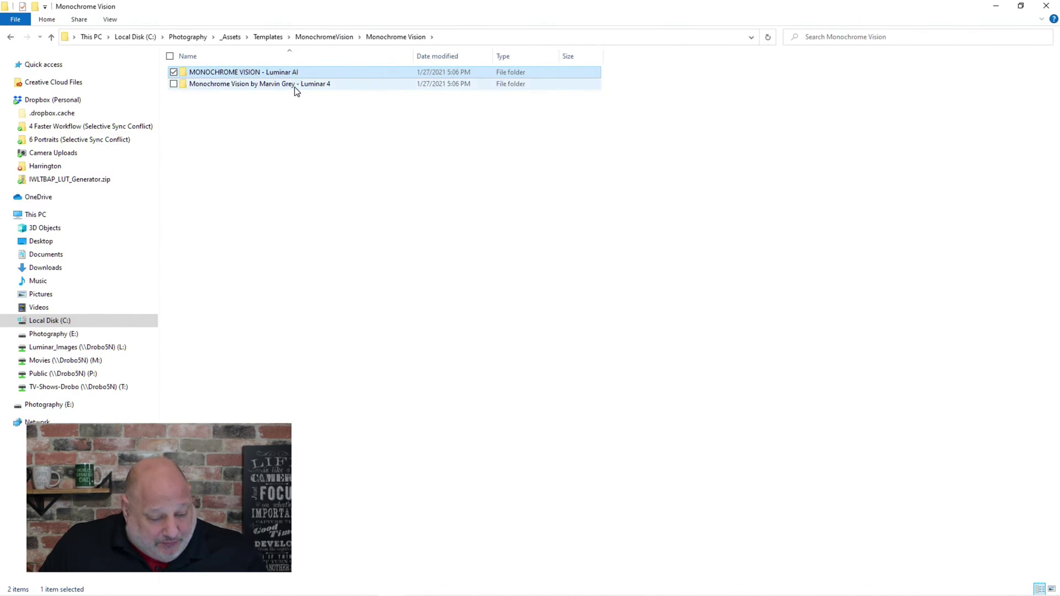
left_click(294, 87, "shift")
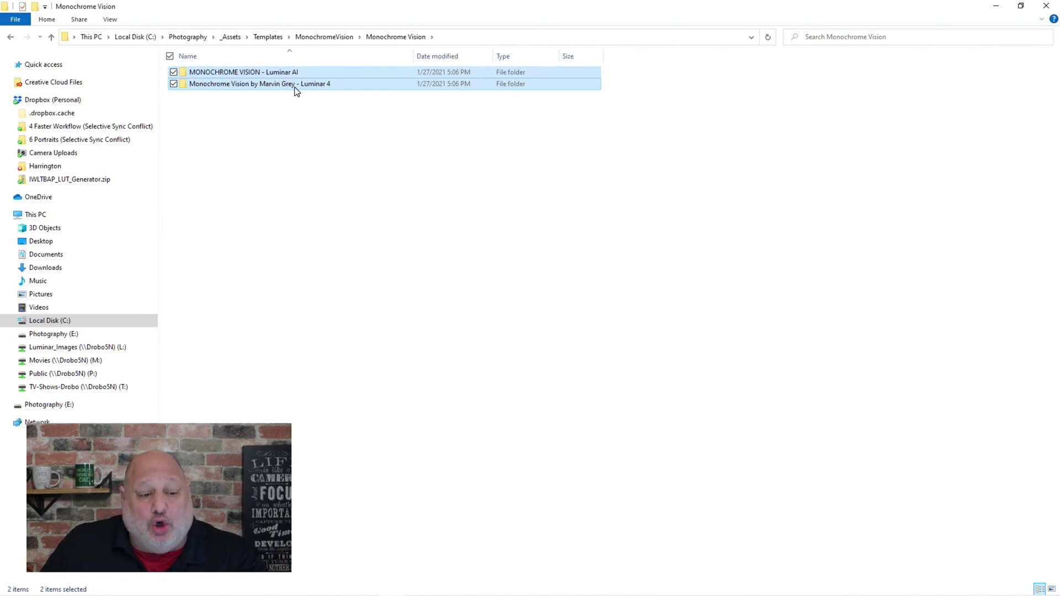
right_click(294, 87)
left_click(217, 225)
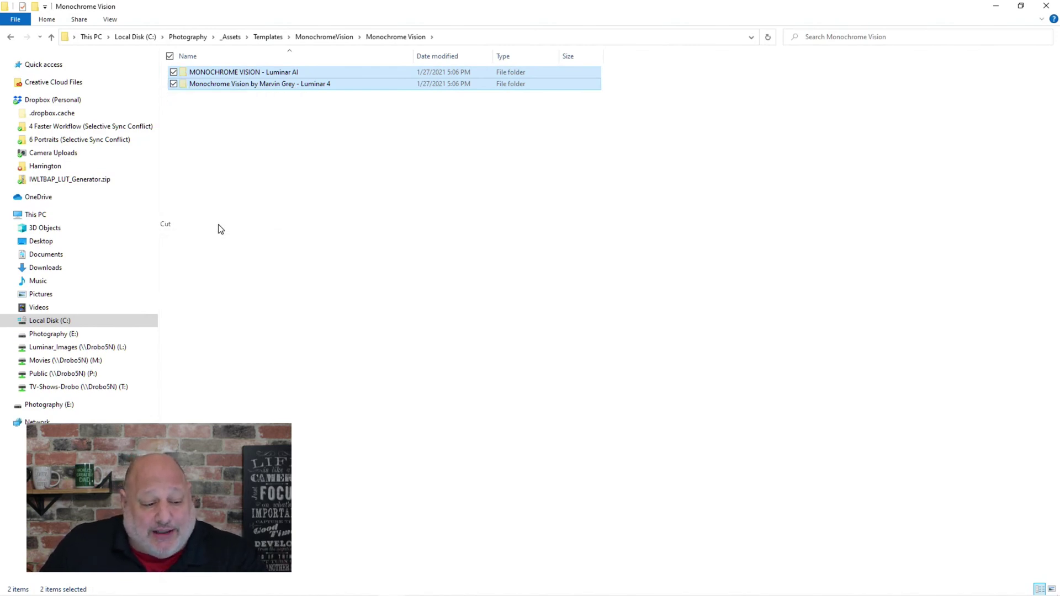
left_click(303, 36)
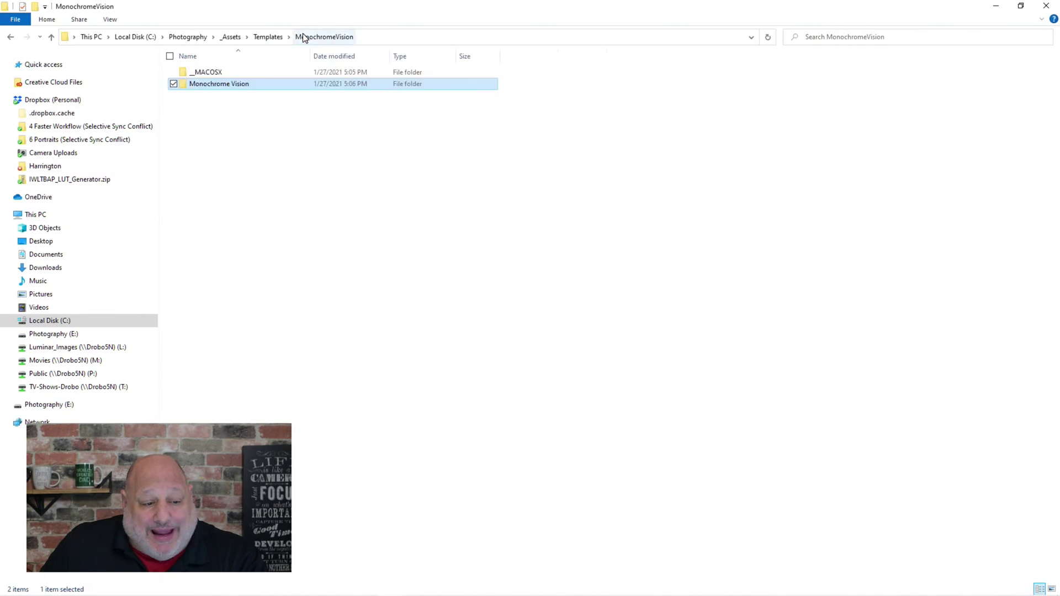
left_click(258, 116)
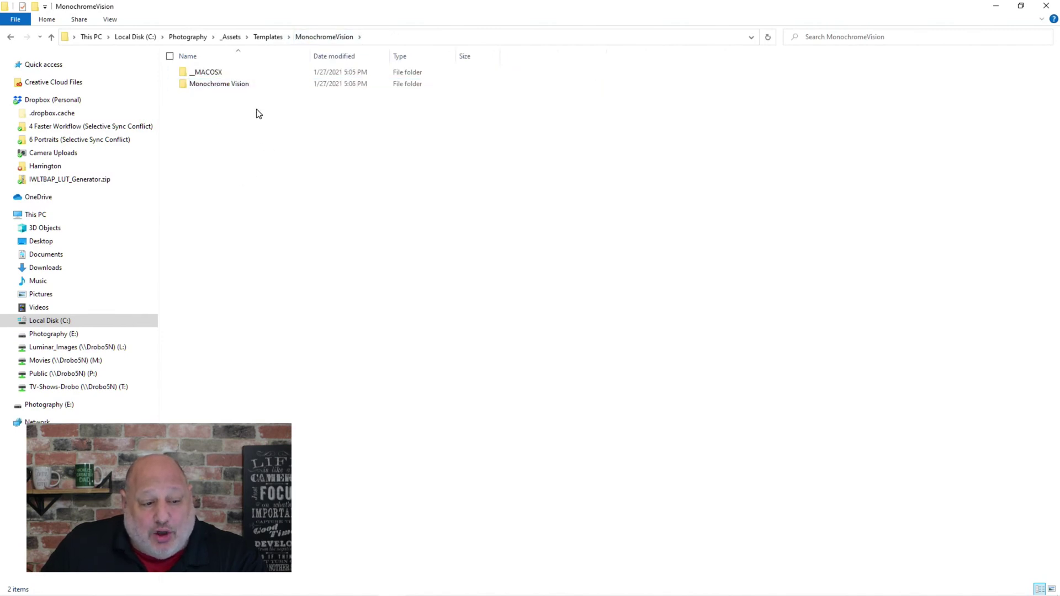
right_click(258, 114)
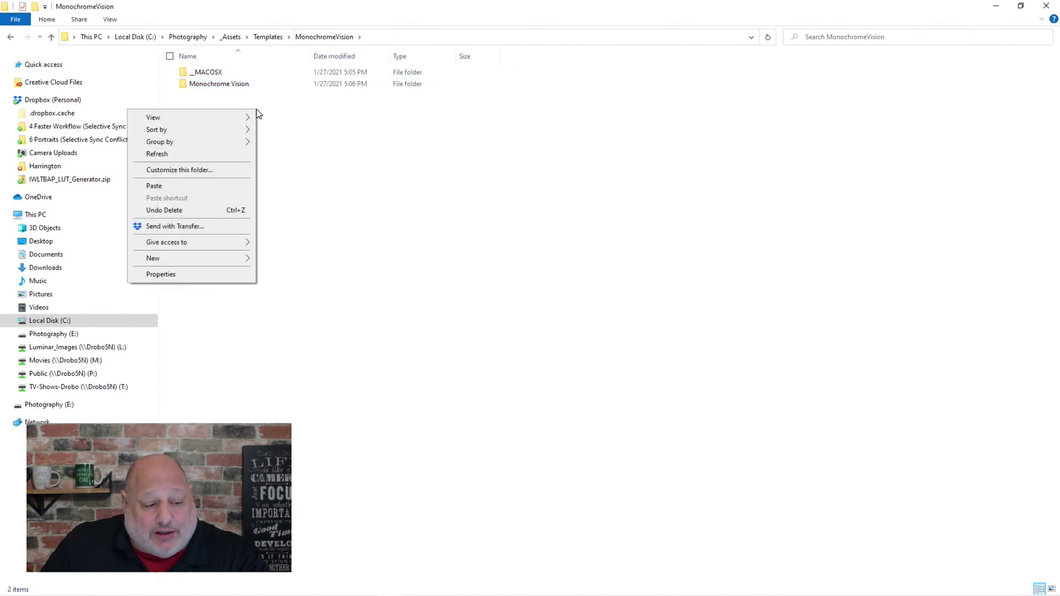
left_click(232, 185)
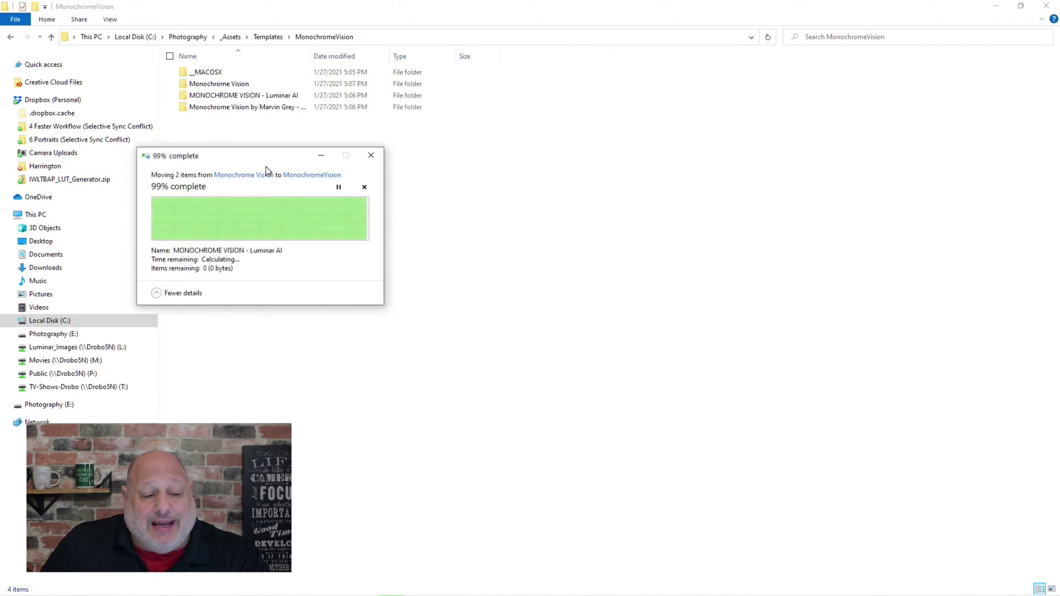
left_click(339, 175)
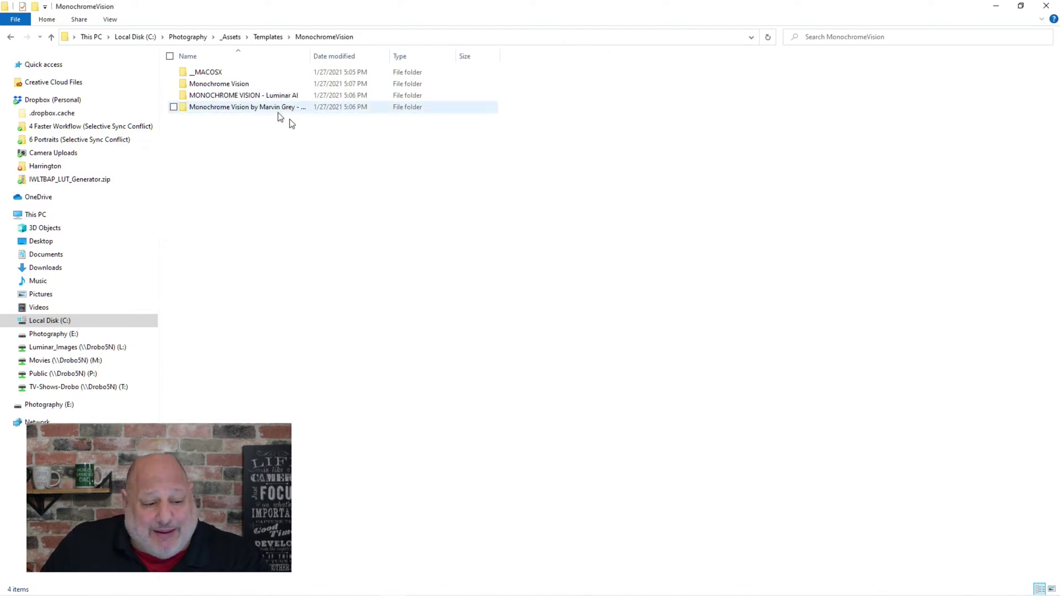
- Delete the emptied Monochrome Vision subfolder from the MonochromeVision folder
left_click(244, 87)
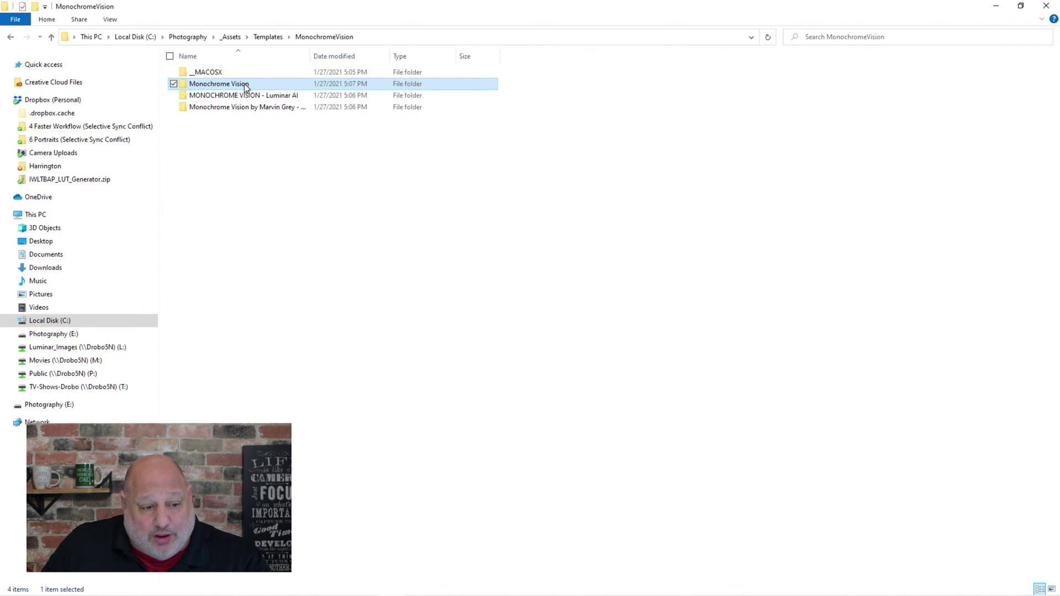
right_click(244, 83)
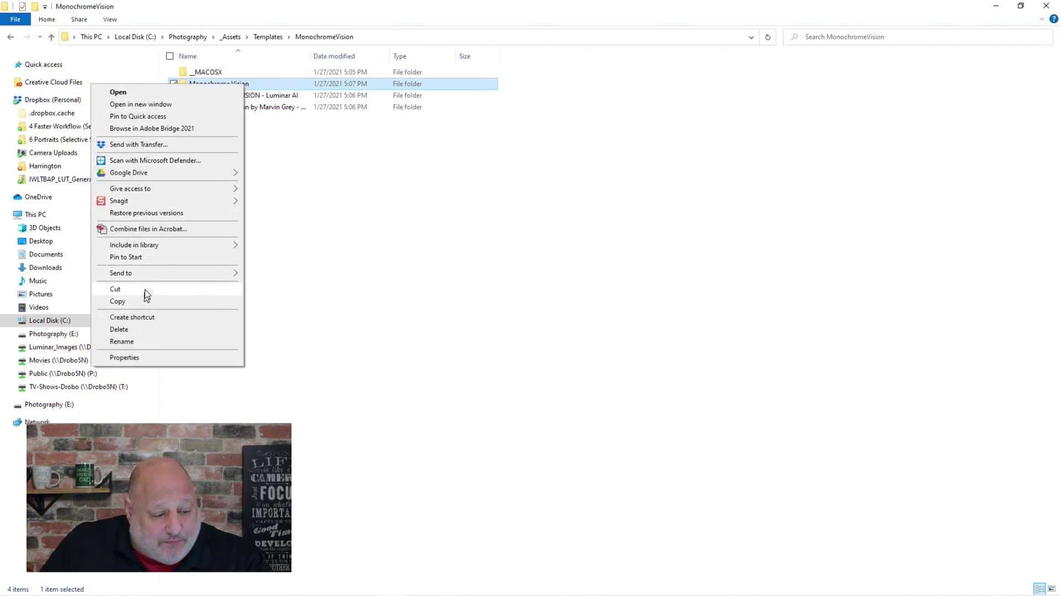
left_click(137, 330)
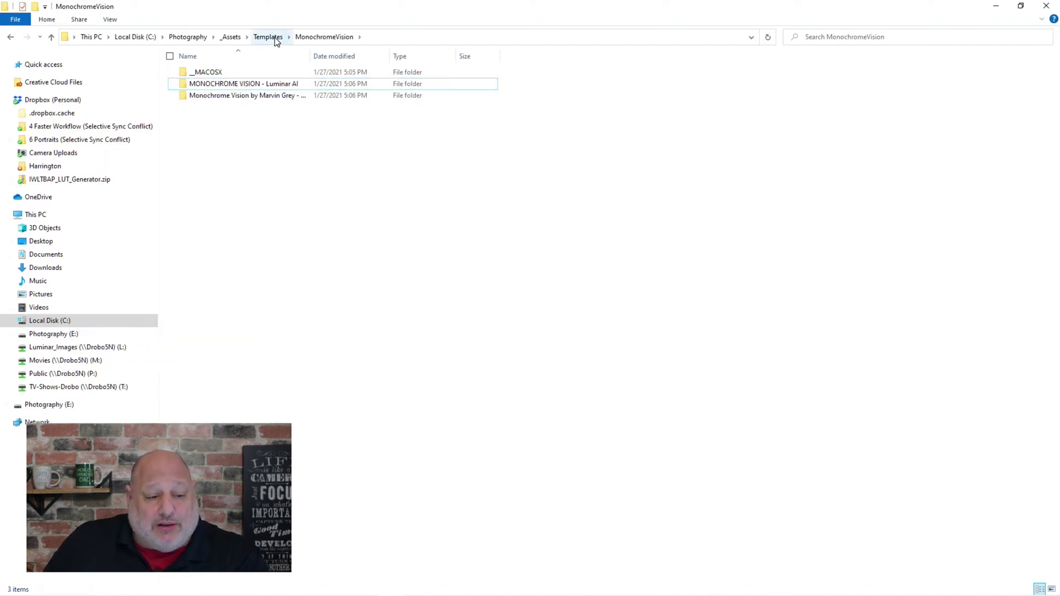
- Go back to _Assets, reopen Templates\MonochromeVision and widen the Name column to review the full folder names
left_click(229, 36)
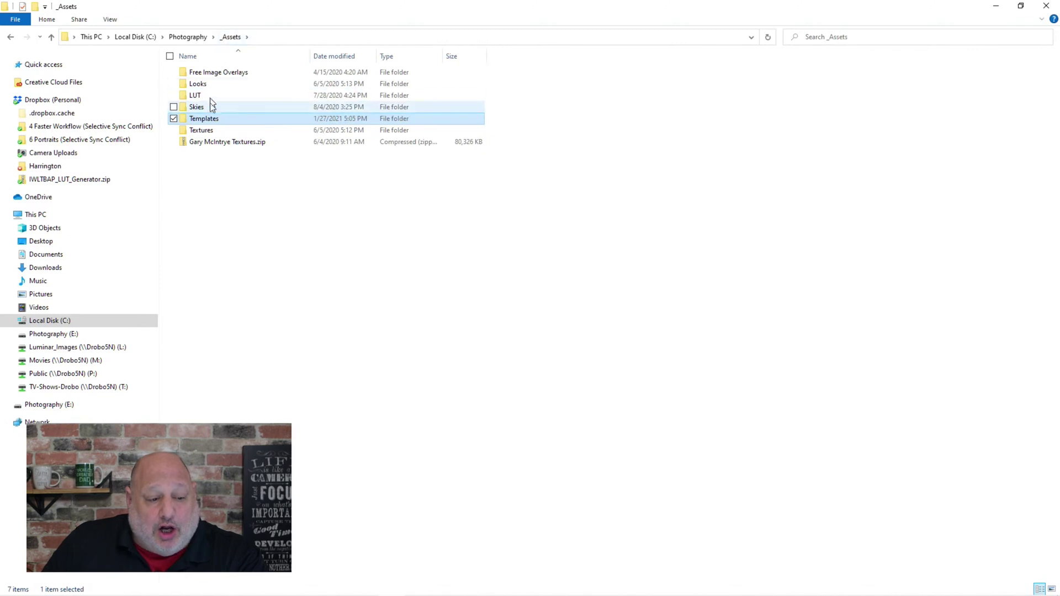
double_click(222, 124)
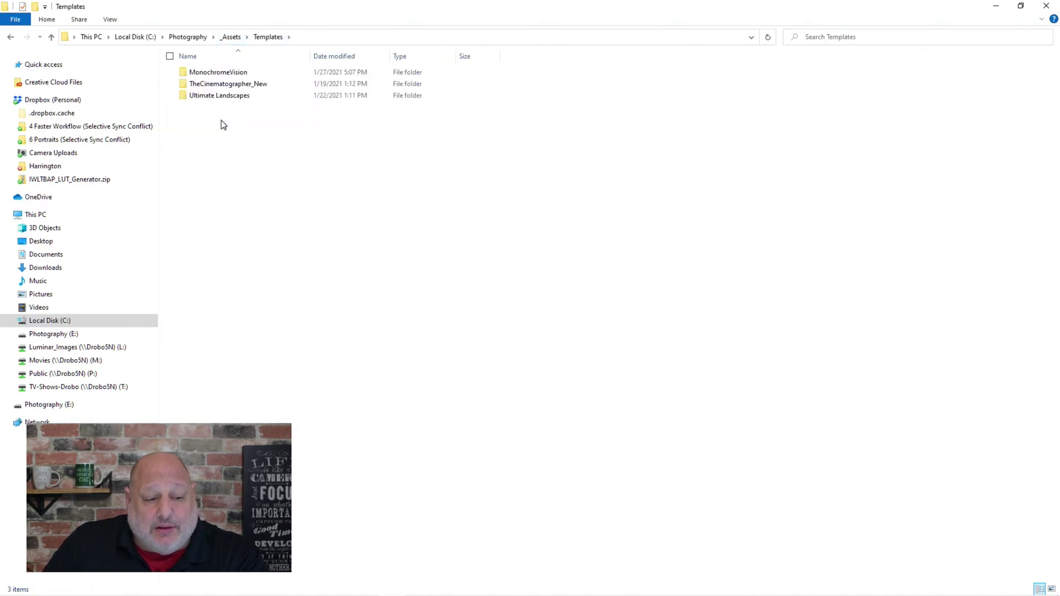
left_click(258, 72)
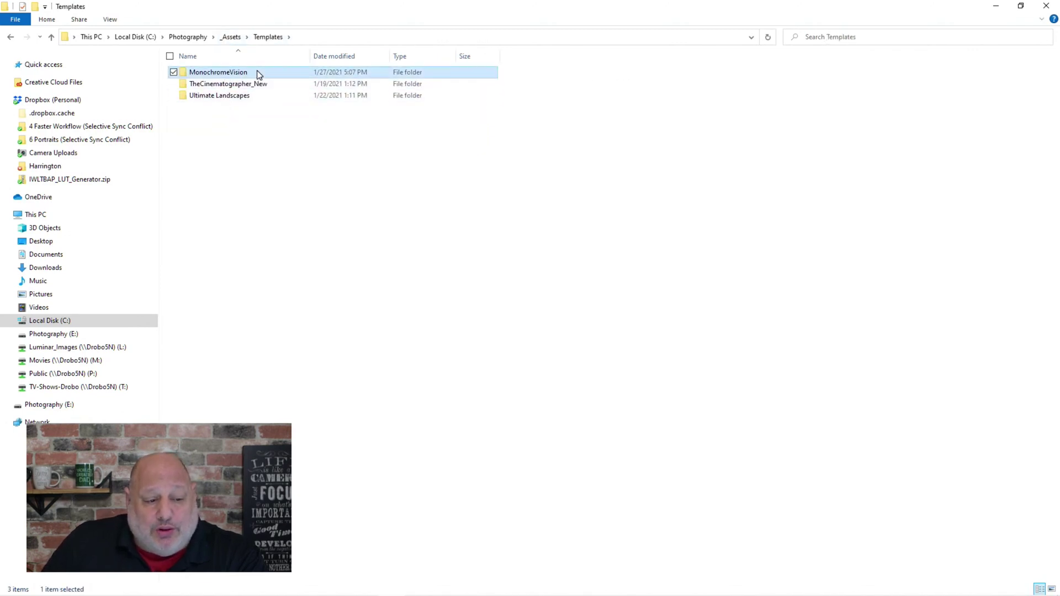
double_click(258, 73)
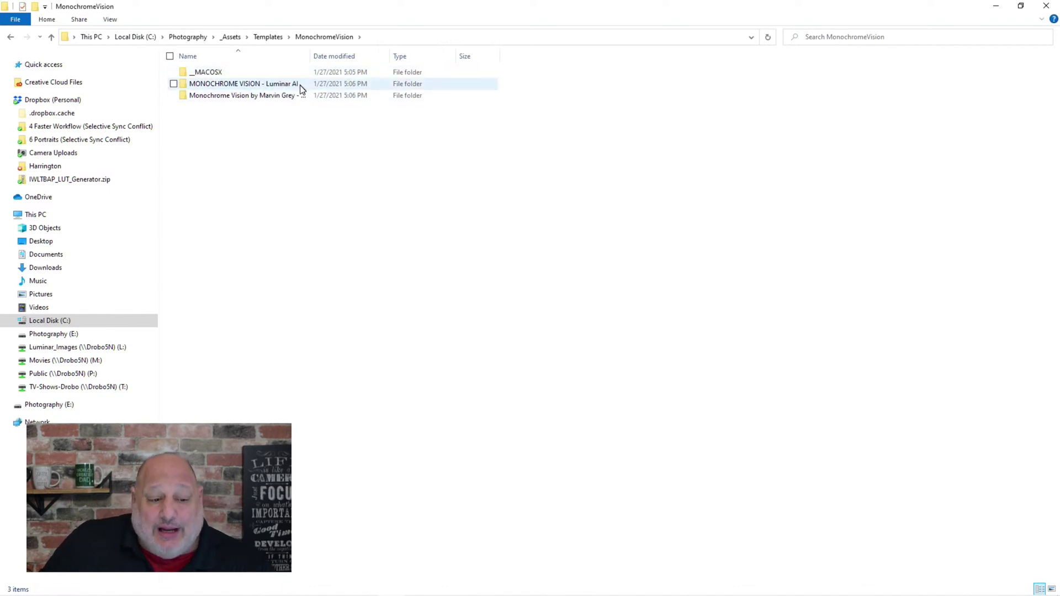
left_click_drag(310, 56, 367, 56)
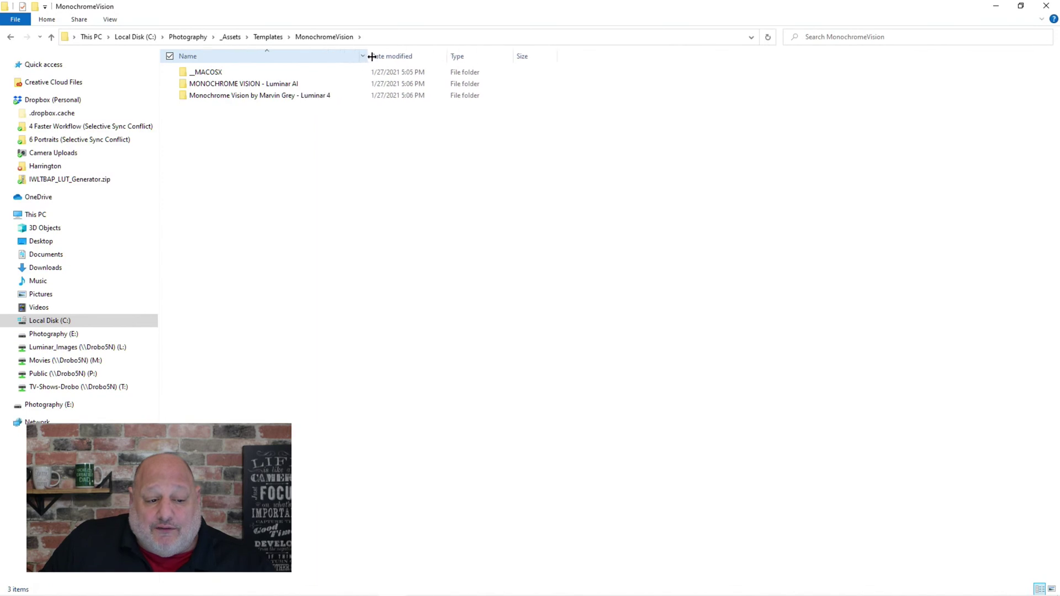
- Check the contents of the MONOCHROME VISION - Luminar AI folder, and switch to Luminar AI
double_click(284, 84)
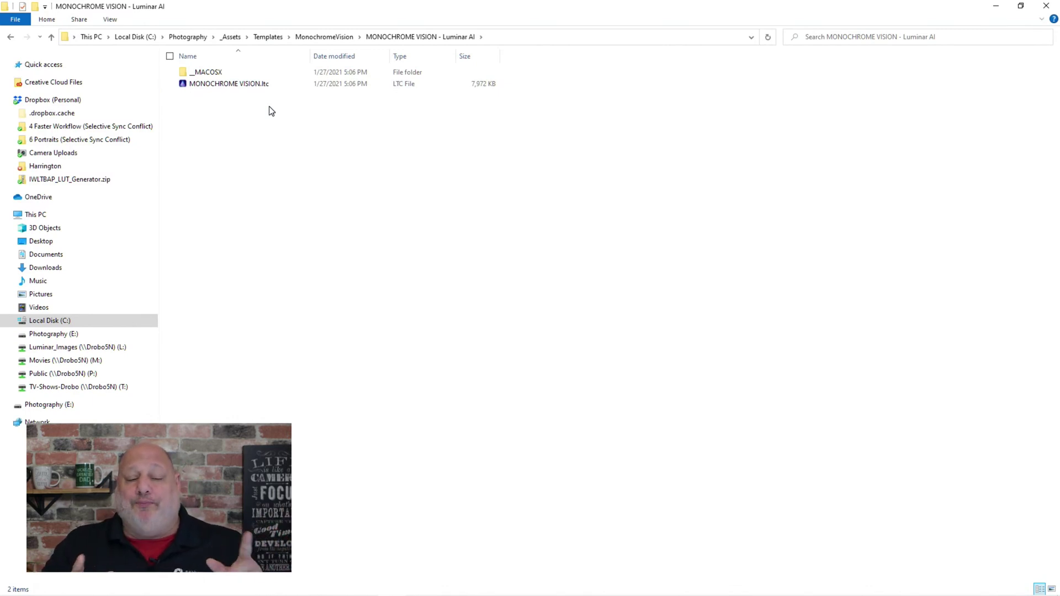
left_click(1045, 7)
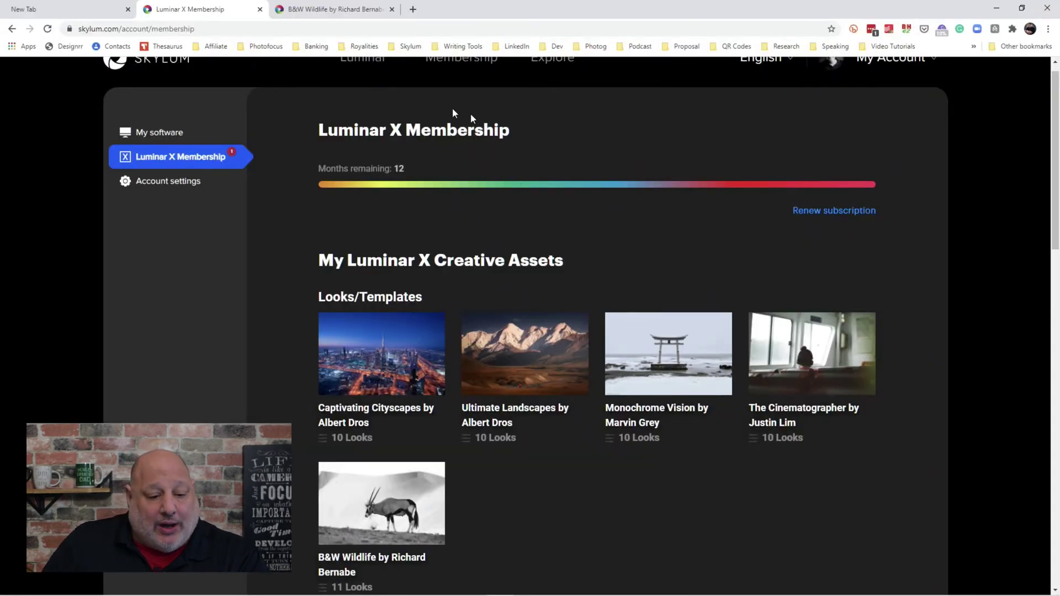
left_click(996, 7)
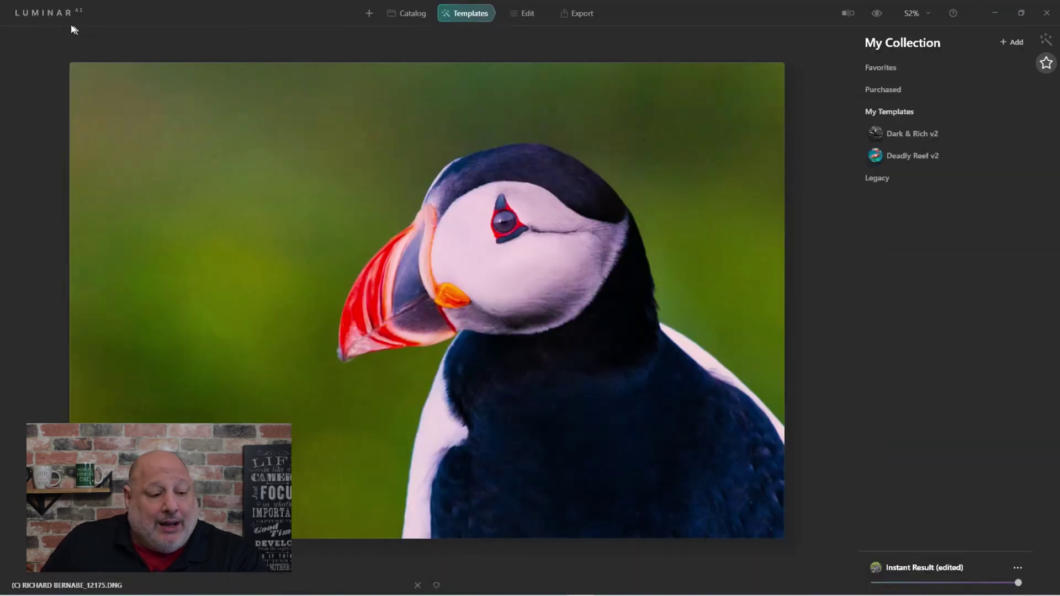
- Add MONOCHROME VISION.ltc as a Luminar AI template collection from C:\Photography\_Assets\Templates\MonochromeVision\MONOCHROME VISION - Luminar AI
left_click(53, 17)
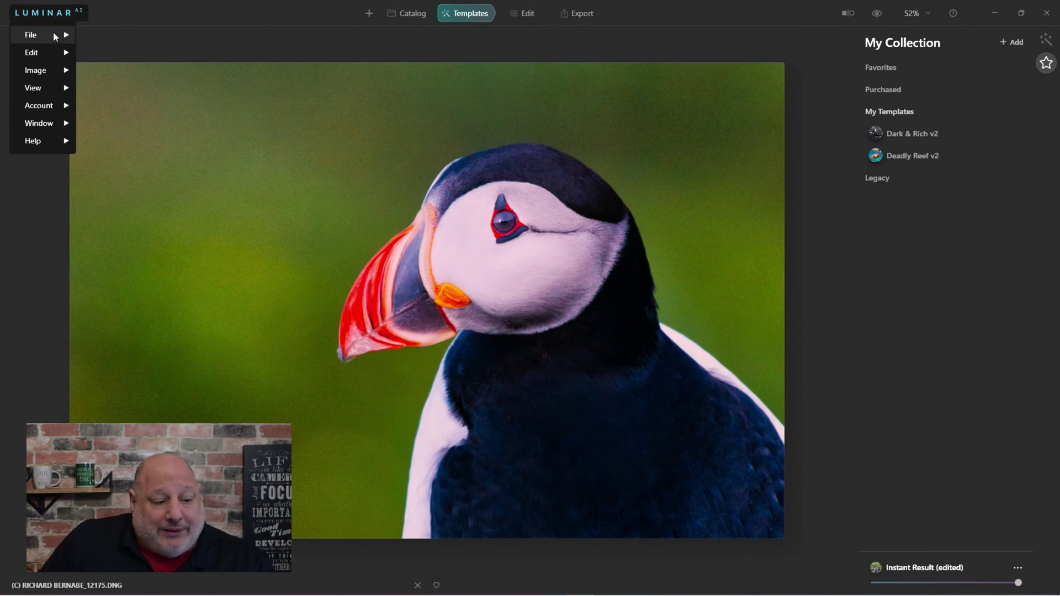
mouse_move(55, 37)
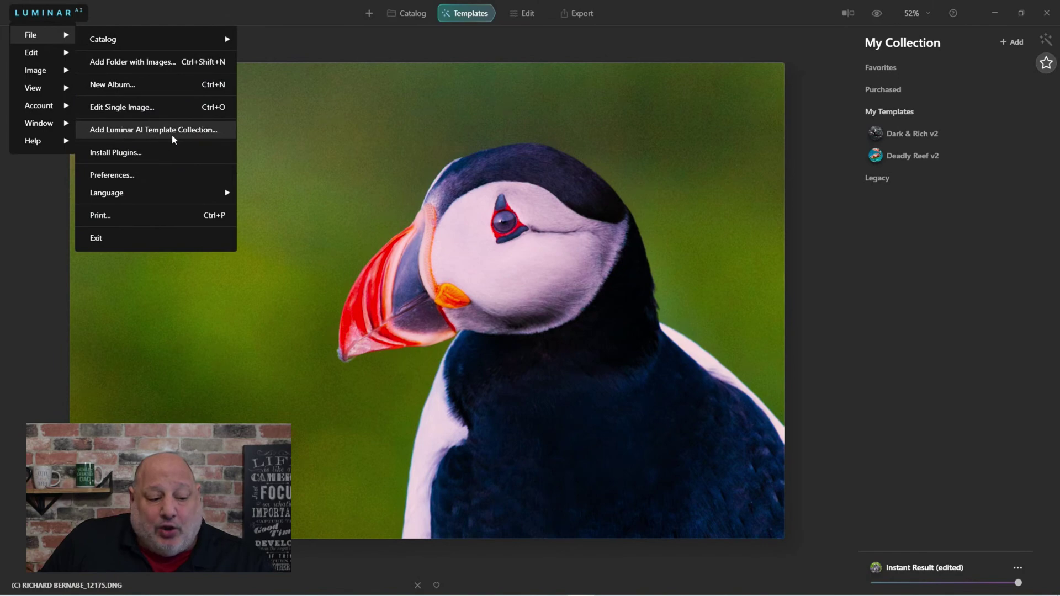
left_click(205, 130)
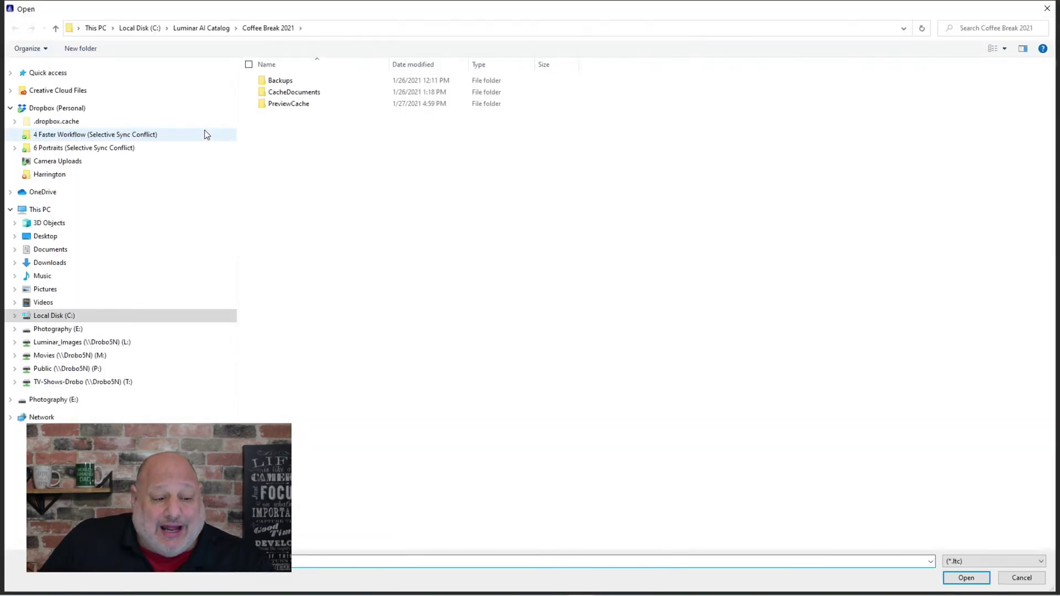
left_click(140, 29)
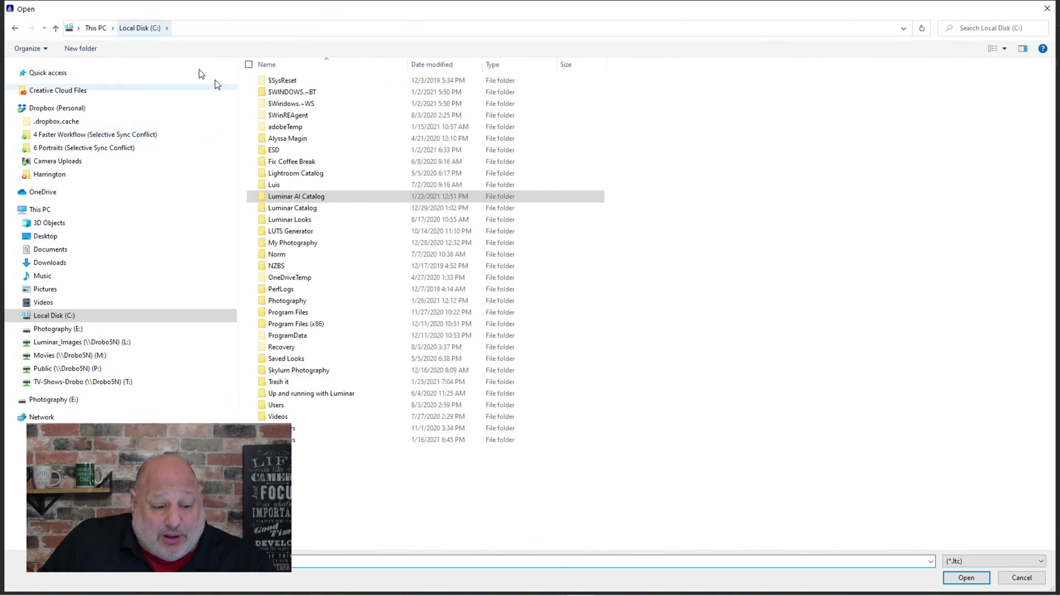
double_click(314, 300)
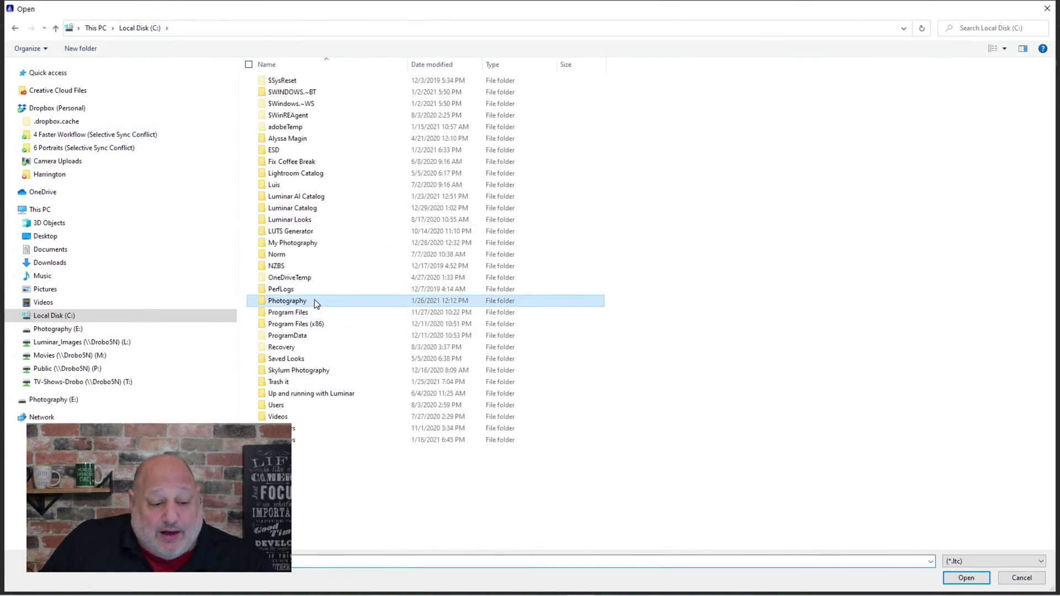
double_click(270, 110)
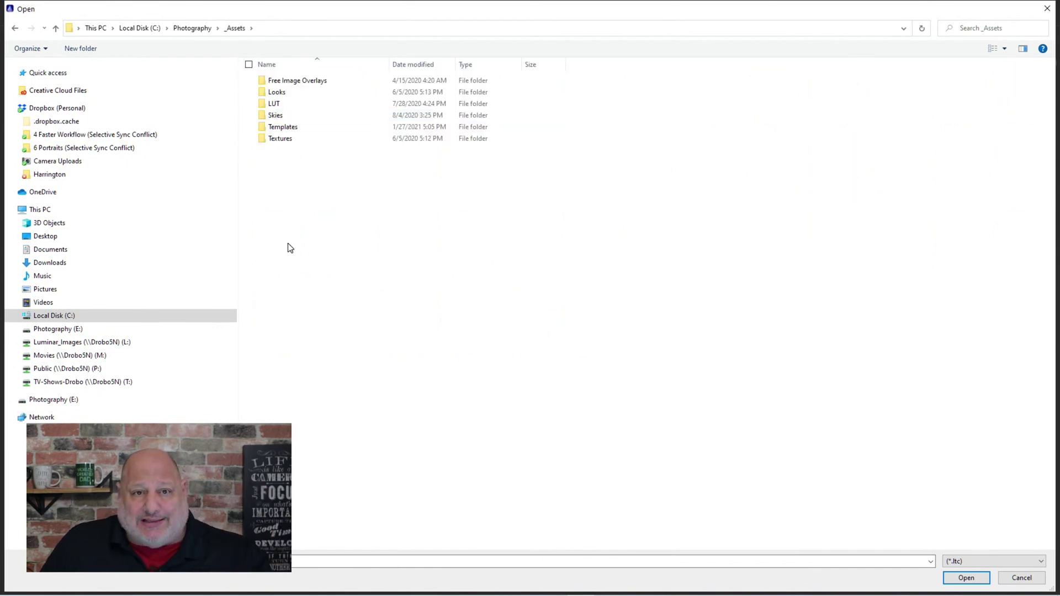
double_click(308, 127)
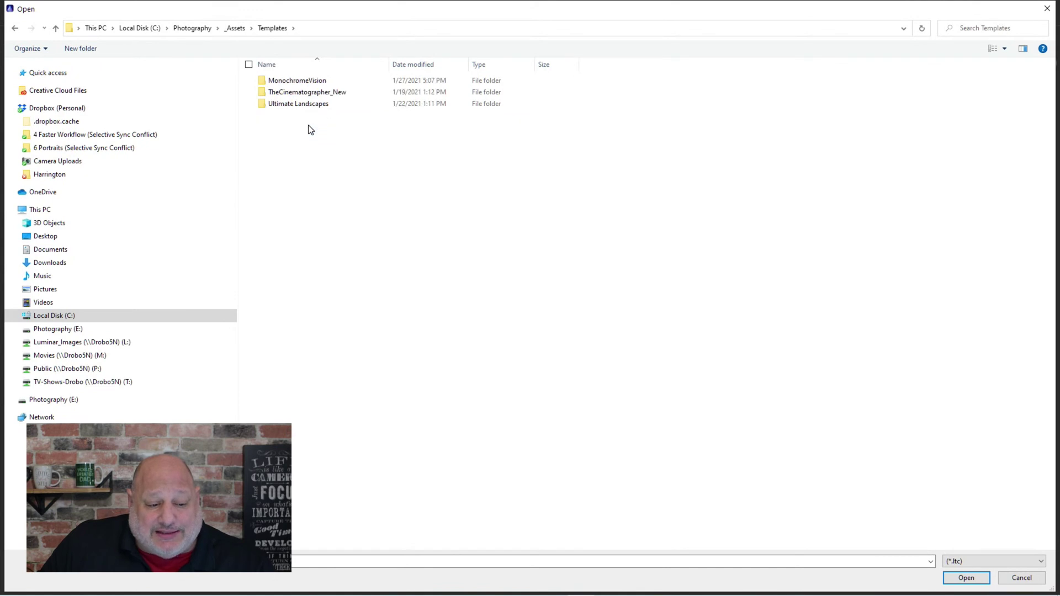
double_click(336, 81)
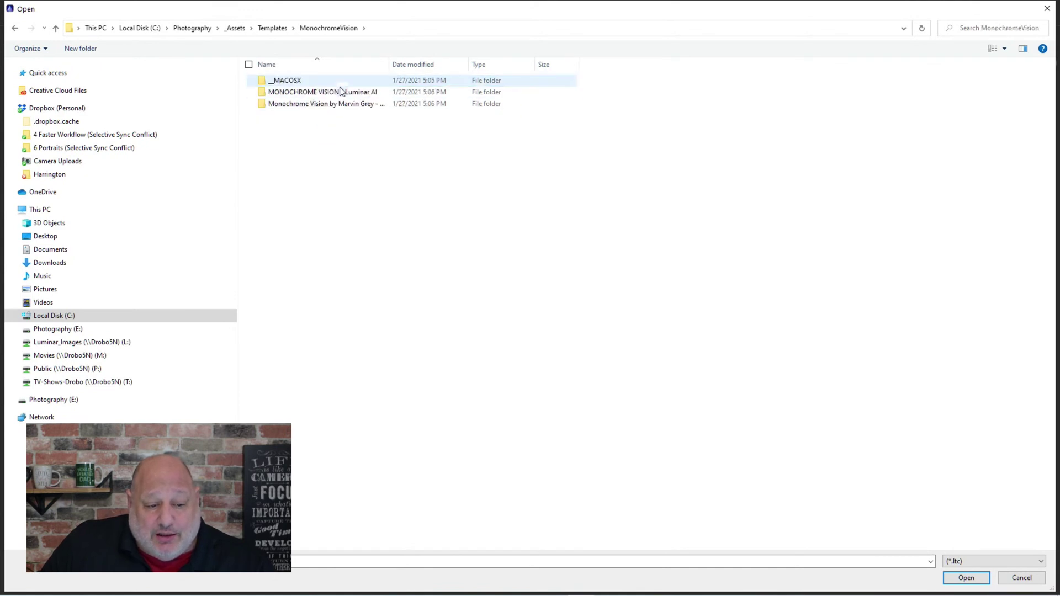
double_click(378, 93)
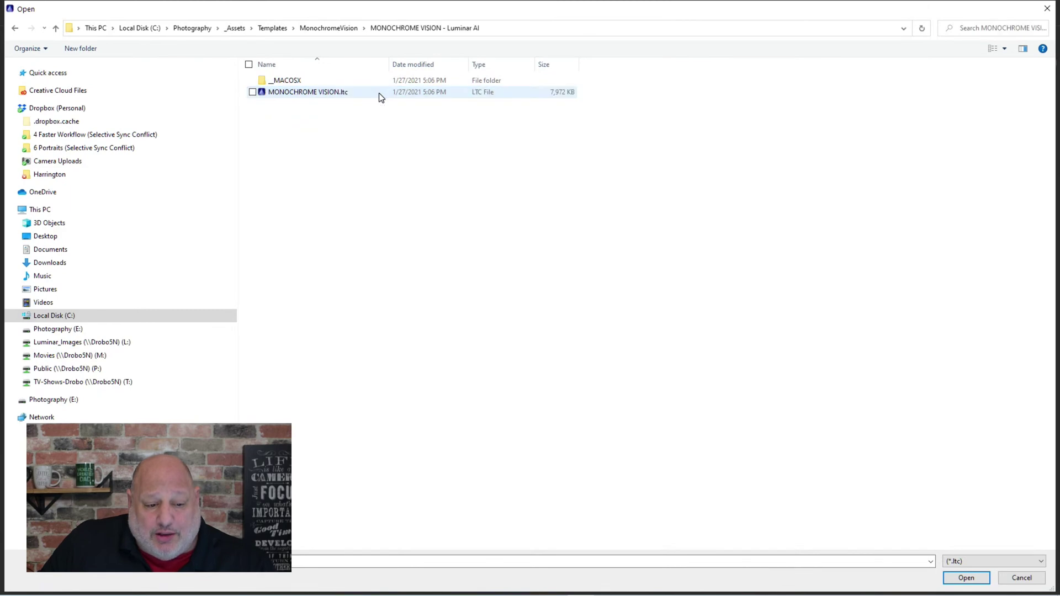
left_click(348, 94)
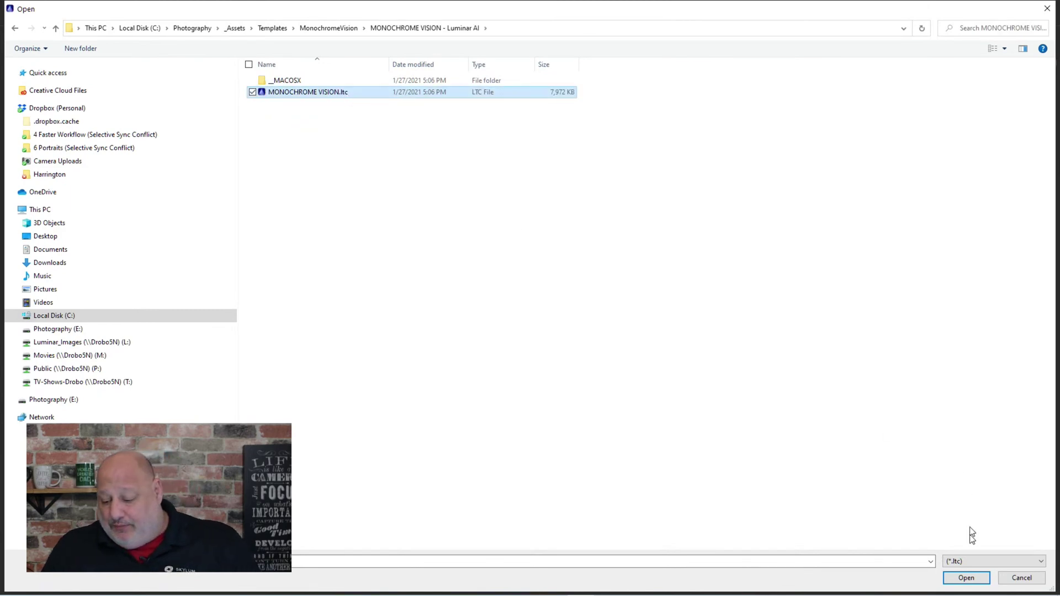
left_click(966, 578)
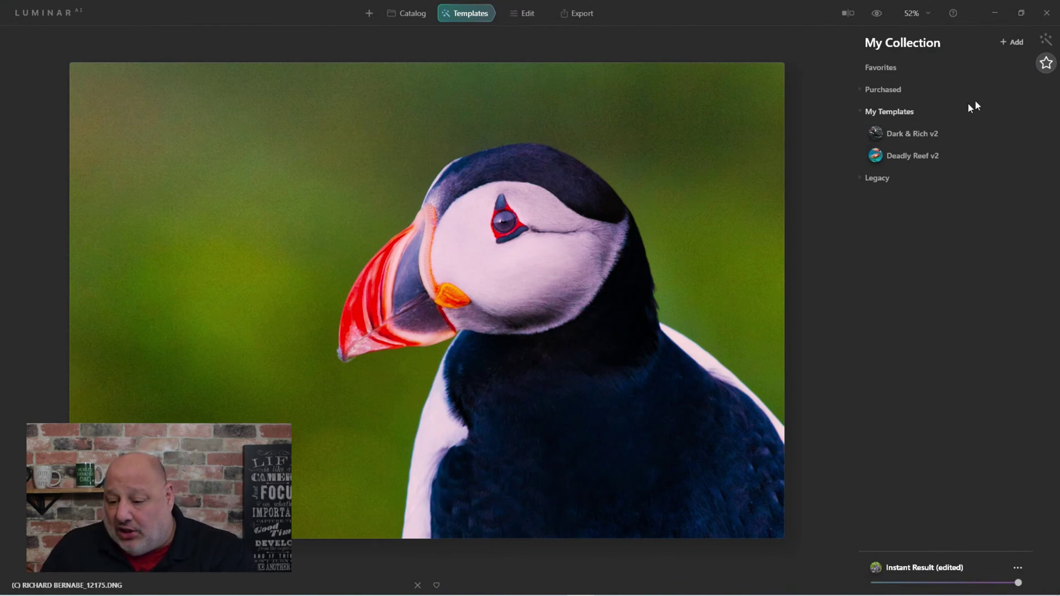
- Try the purchased Sepia - Basic template on the puffin photo and revert the photo to its original
left_click(882, 90)
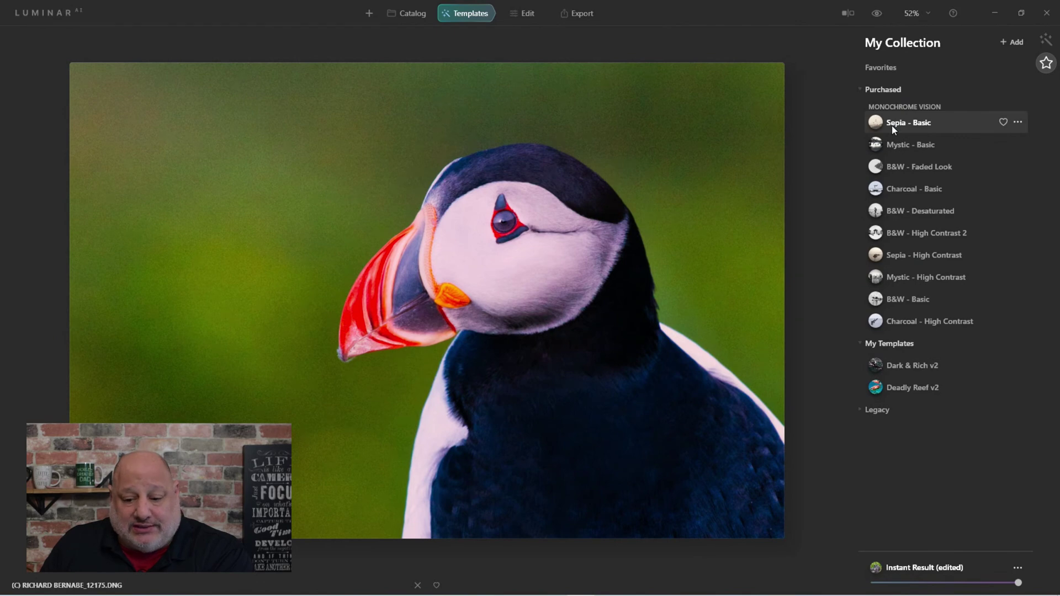
left_click(918, 124)
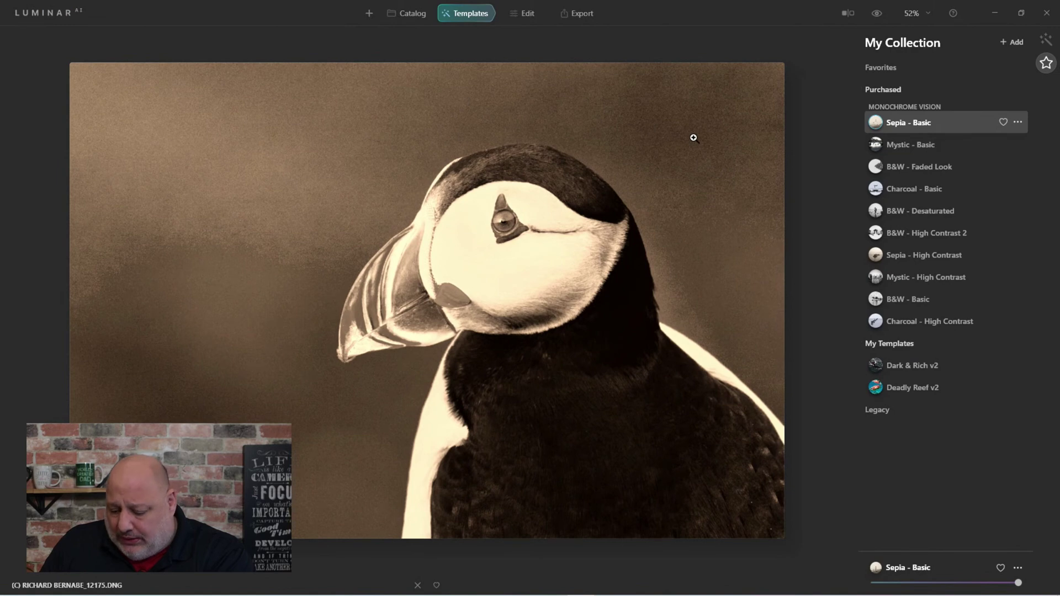
right_click(604, 161)
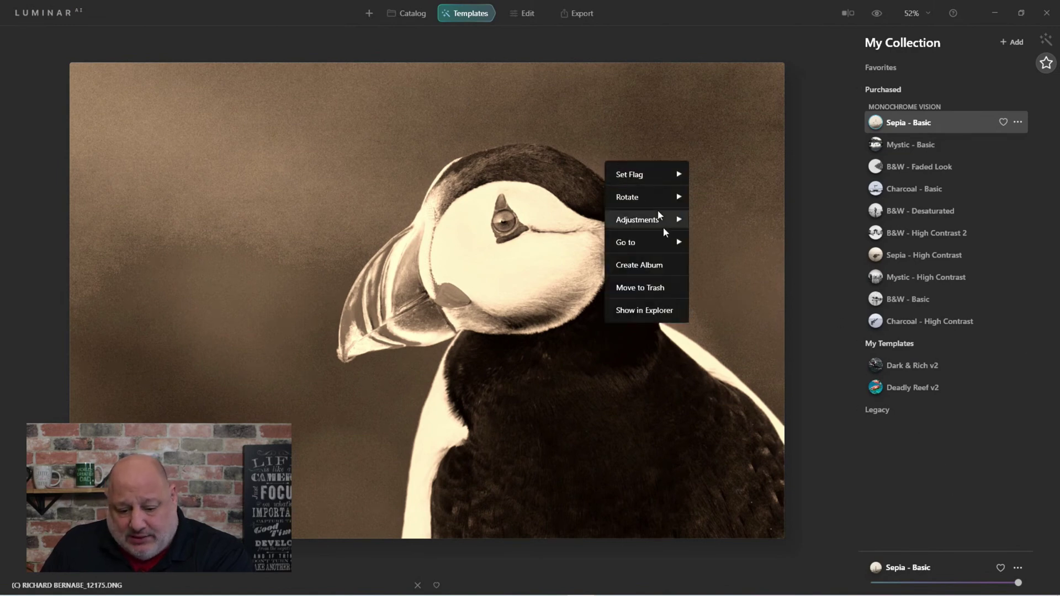
mouse_move(657, 220)
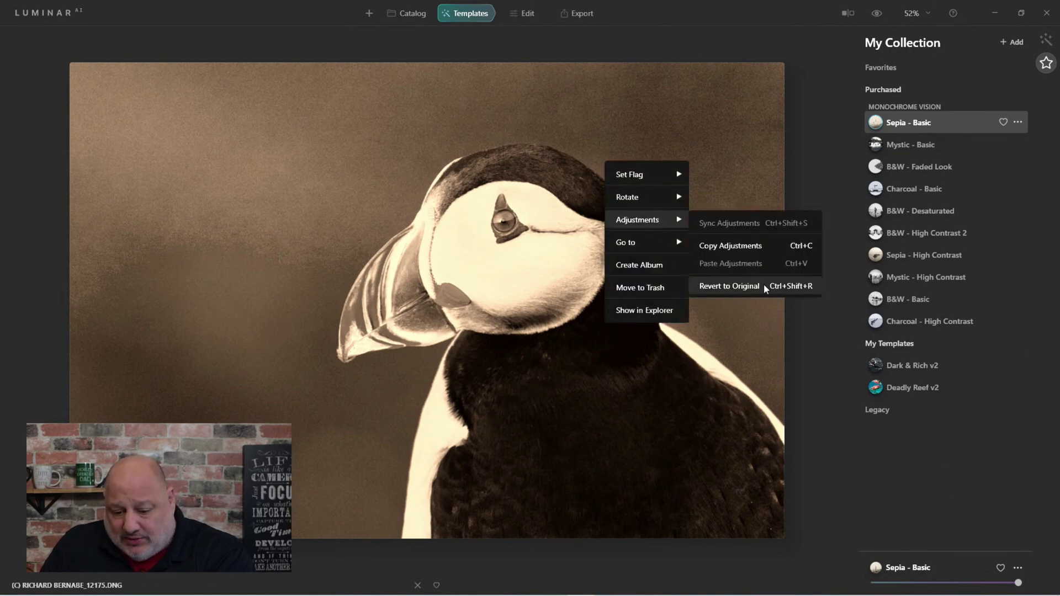
left_click(764, 284)
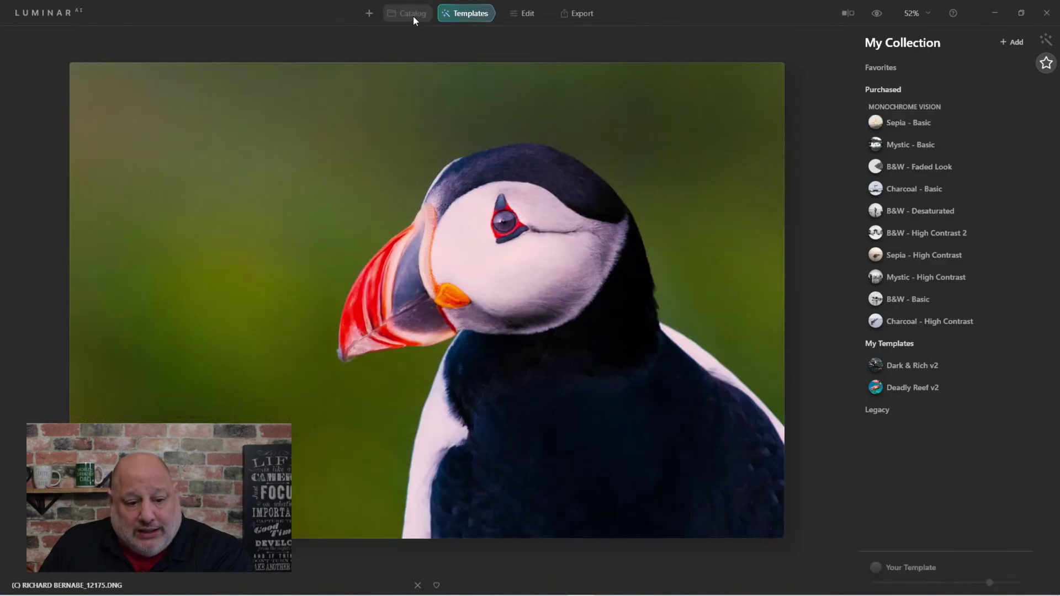
- Open the photo of two people linking fingers from the Instant Style folder of the catalog
left_click(413, 15)
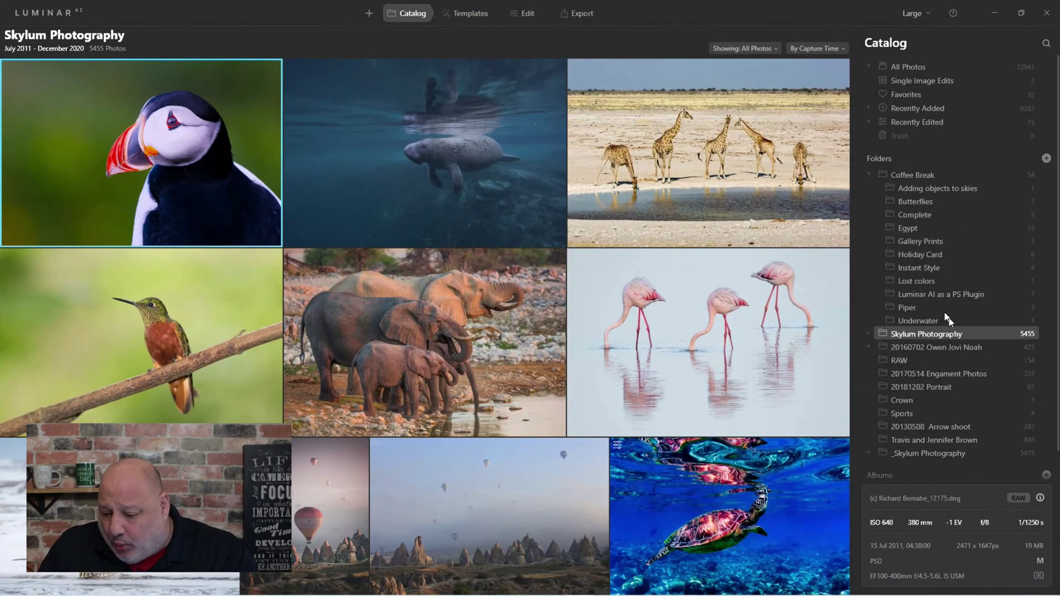
left_click(931, 267)
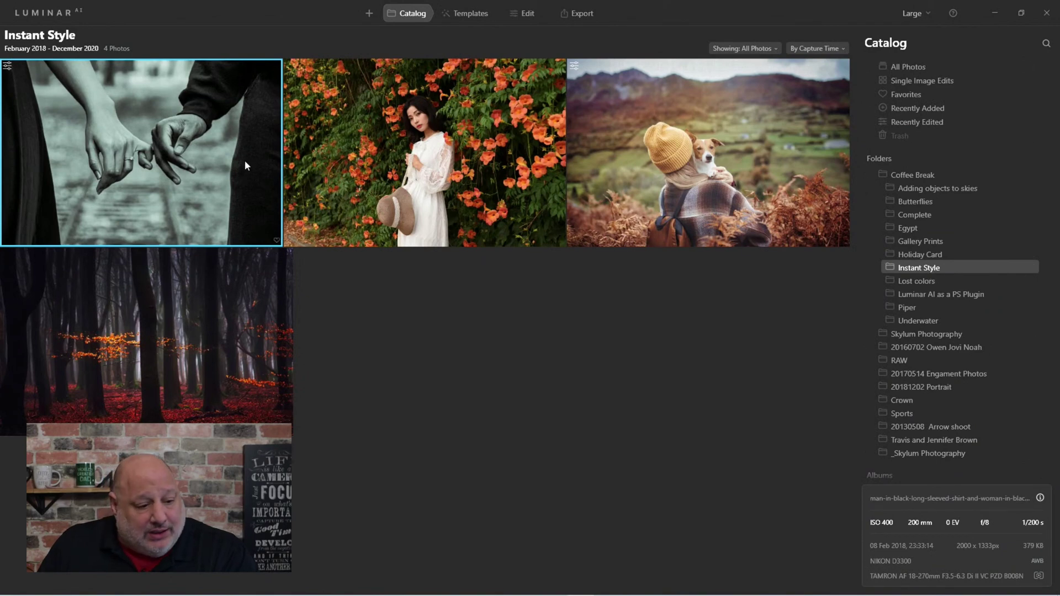
double_click(218, 151)
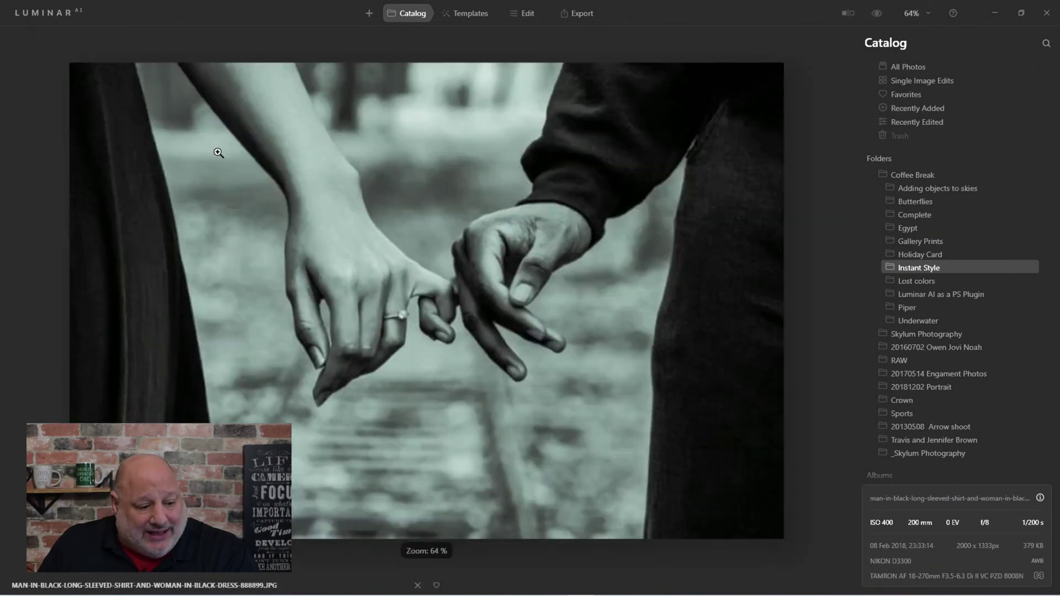
- Restore the linked-hands photo to the Original Image state in its edit history
right_click(402, 178)
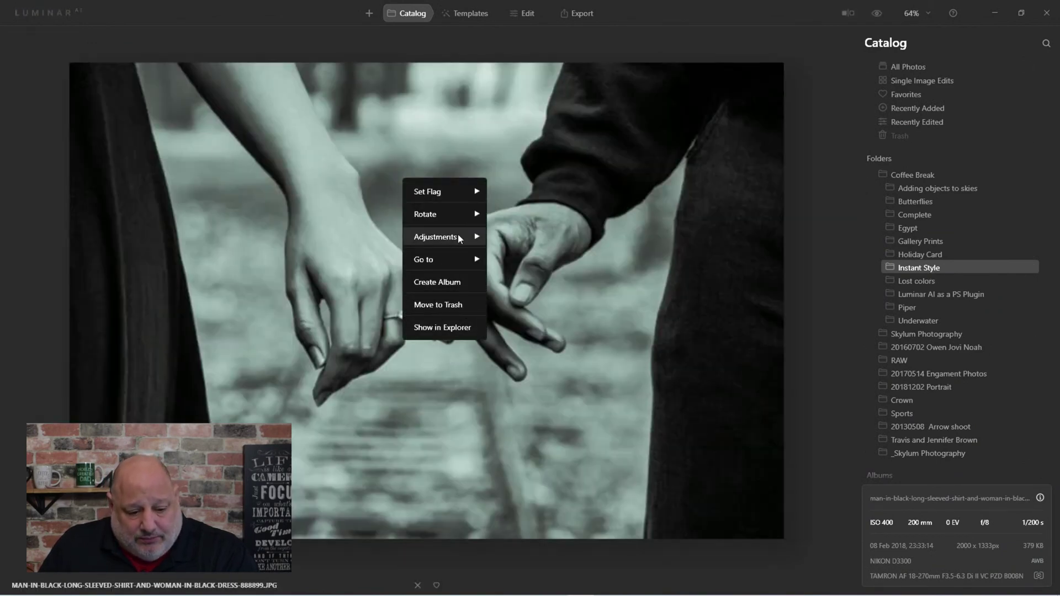
mouse_move(458, 235)
left_click(565, 307)
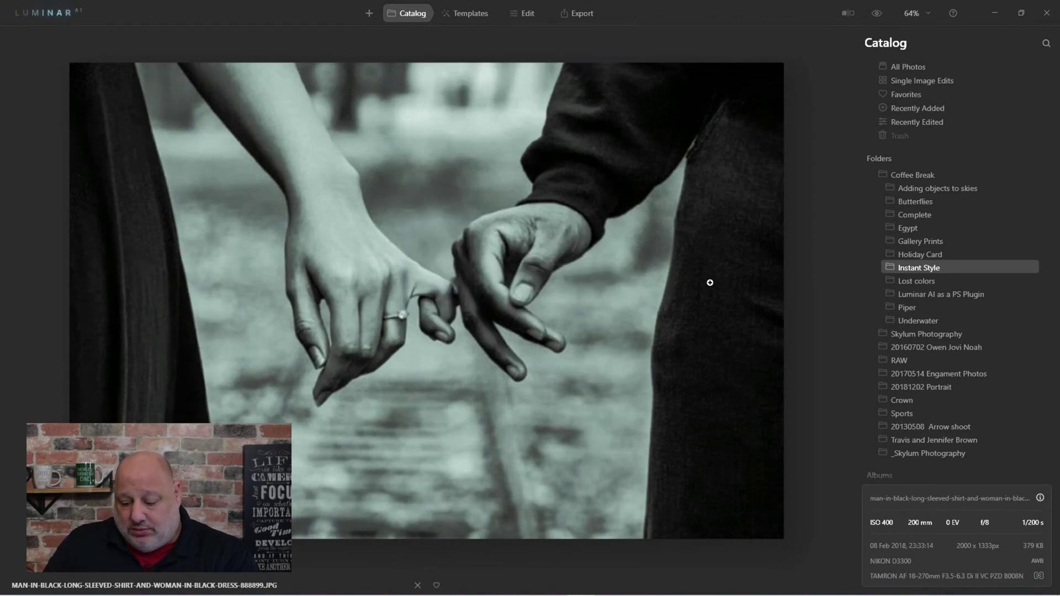
left_click(530, 17)
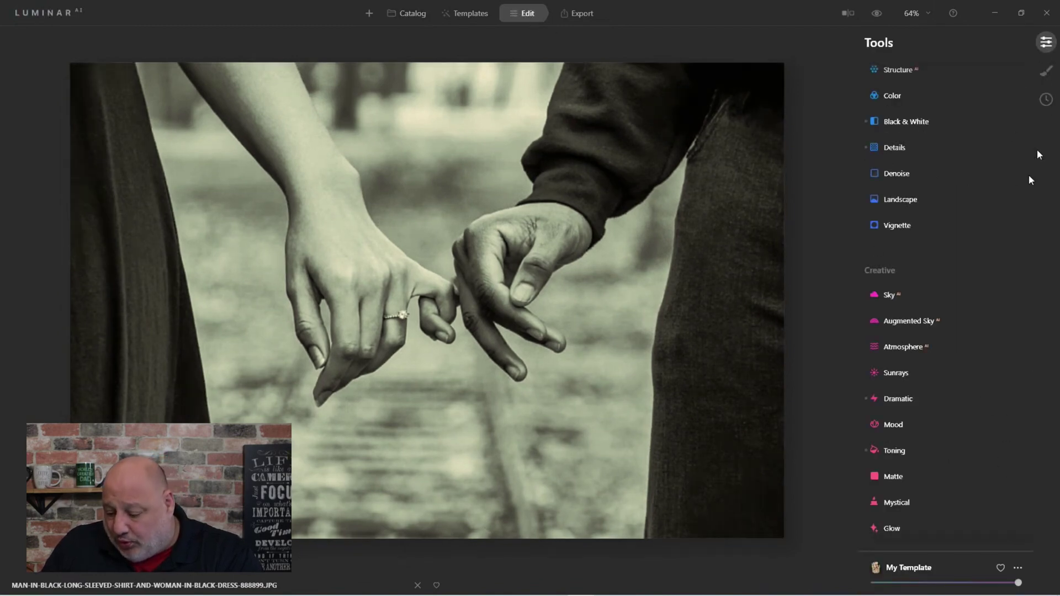
left_click(1045, 100)
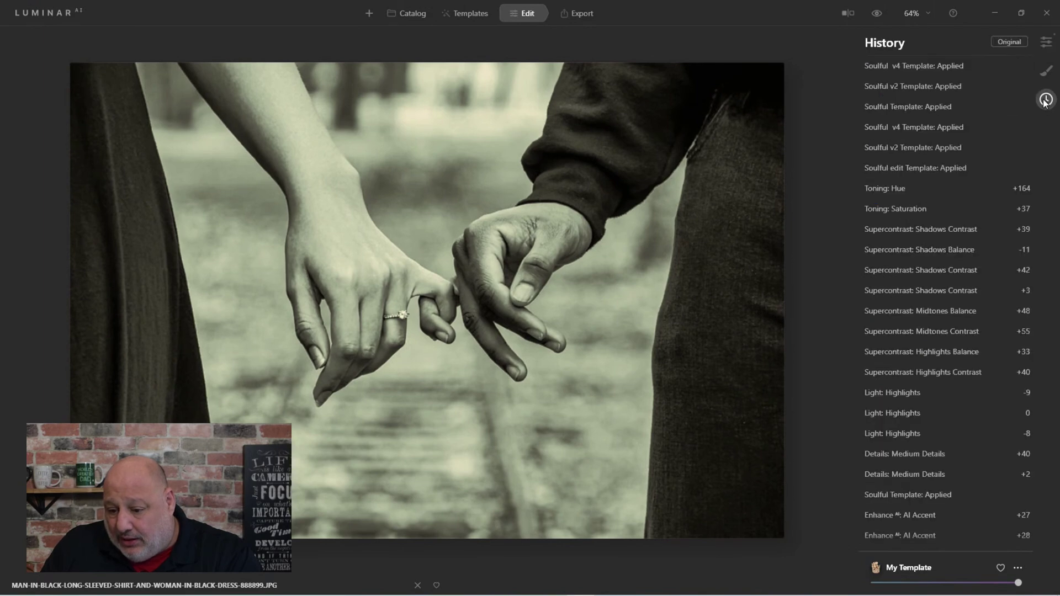
scroll(935, 511, "down", 6)
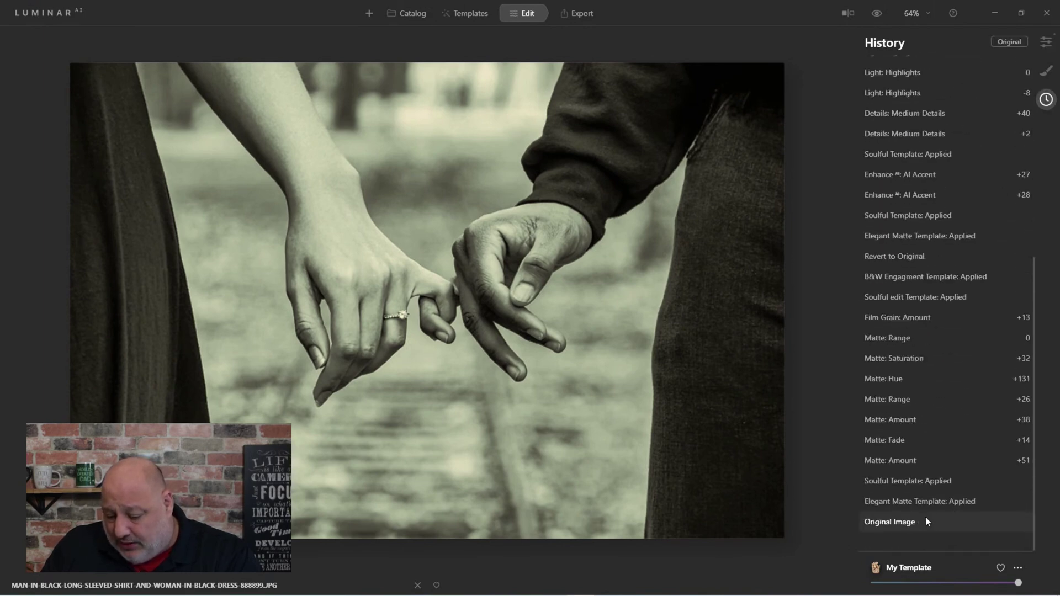
left_click(925, 521)
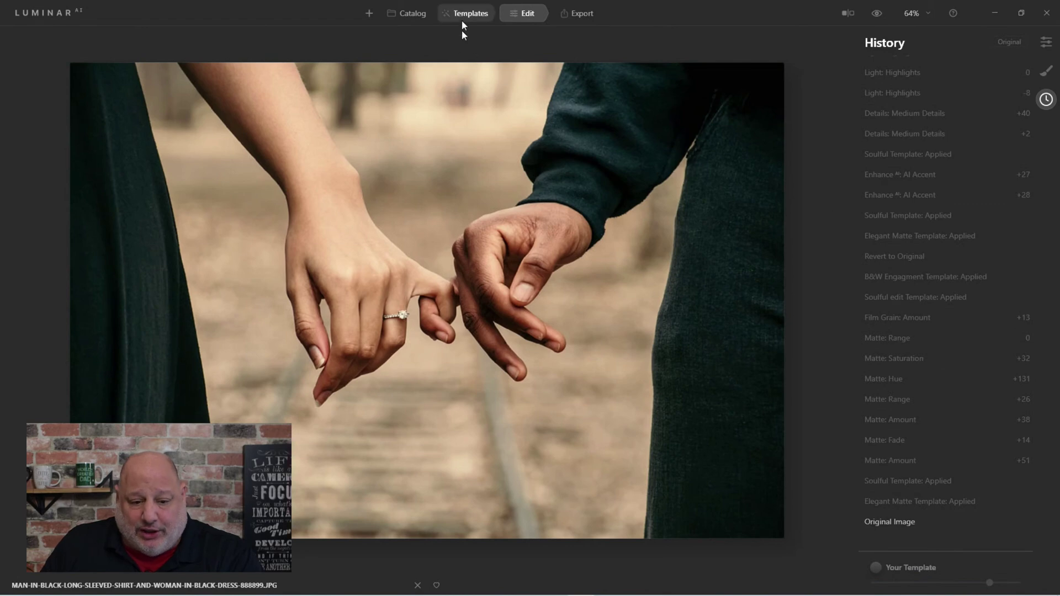
- Apply the Monochrome Vision templates Sepia - Basic, Mystic - Basic, Charcoal - Basic and finally B&W - Basic to the hands photo
left_click(462, 14)
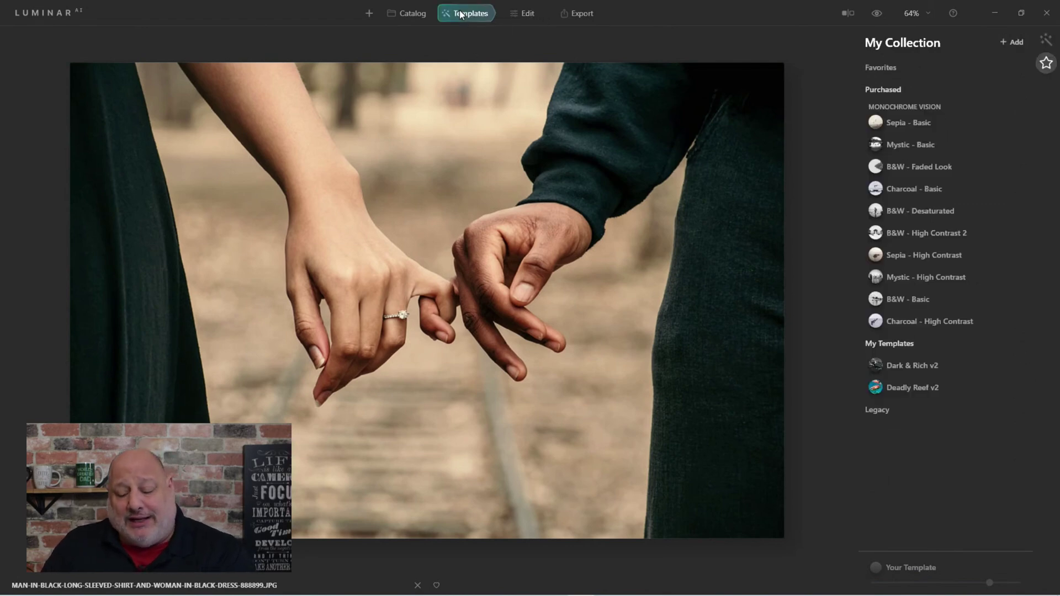
left_click(909, 125)
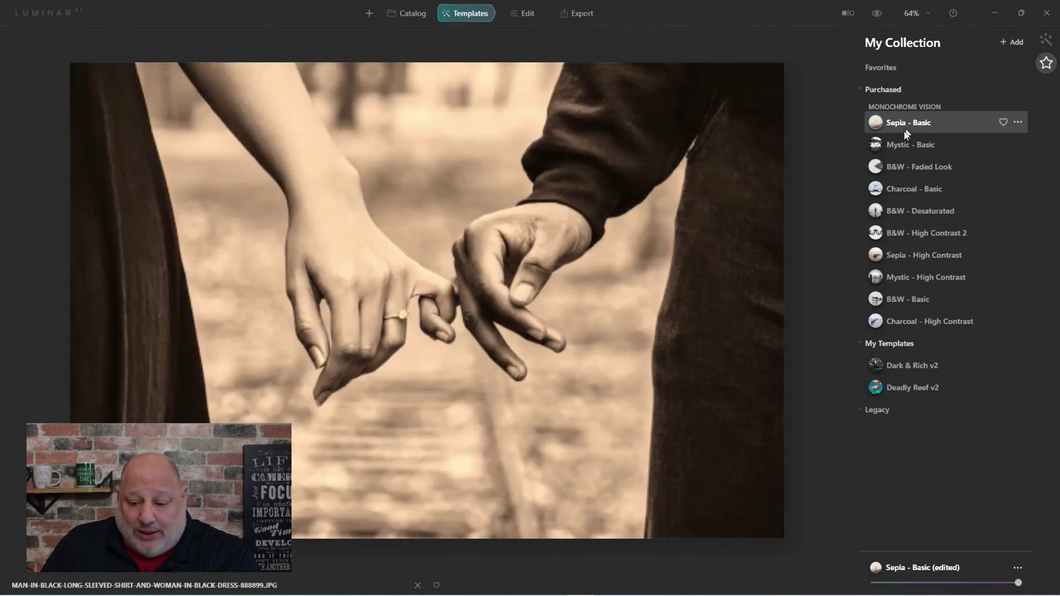
left_click(896, 148)
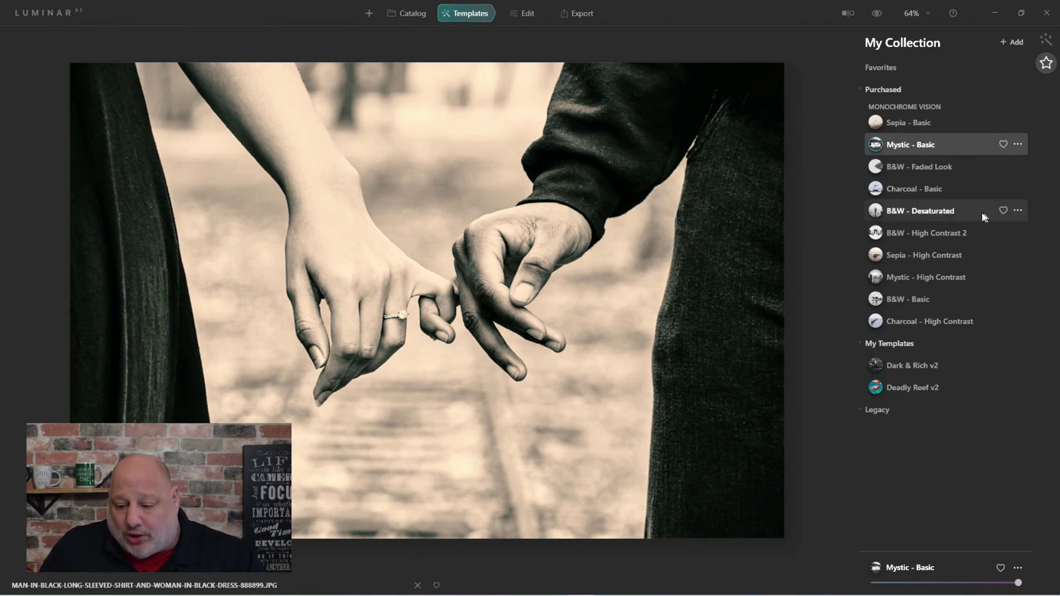
left_click(901, 191)
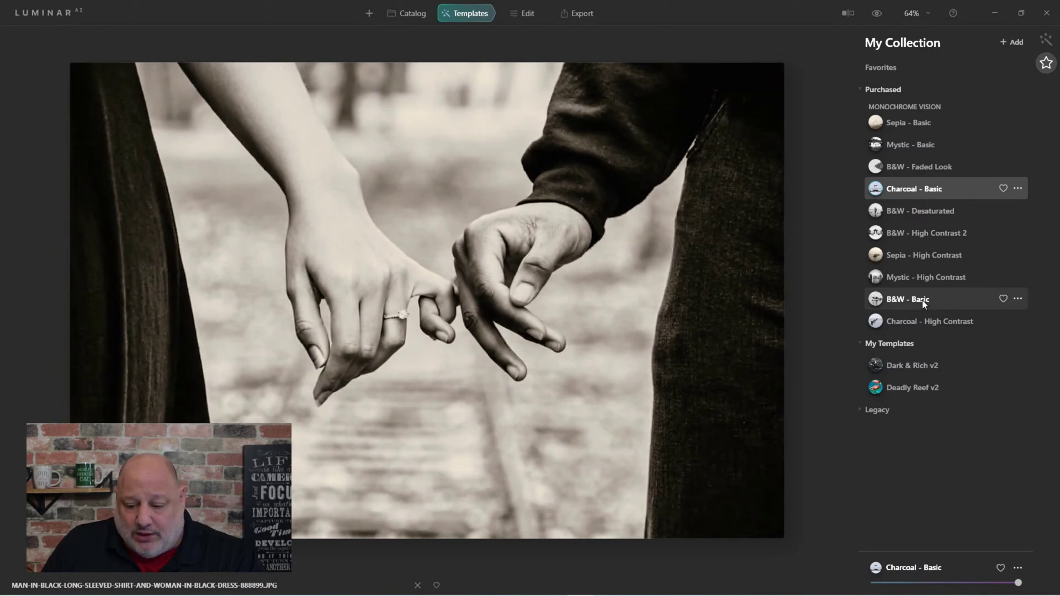
left_click(922, 299)
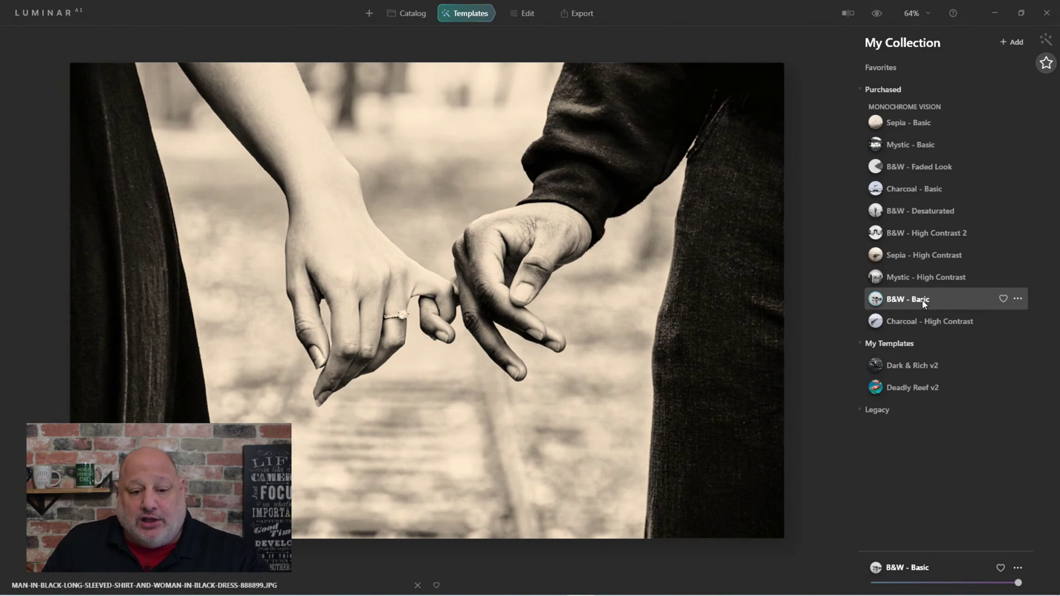
- Set the Toning amount to 82 for the linked-hands photo
left_click(533, 14)
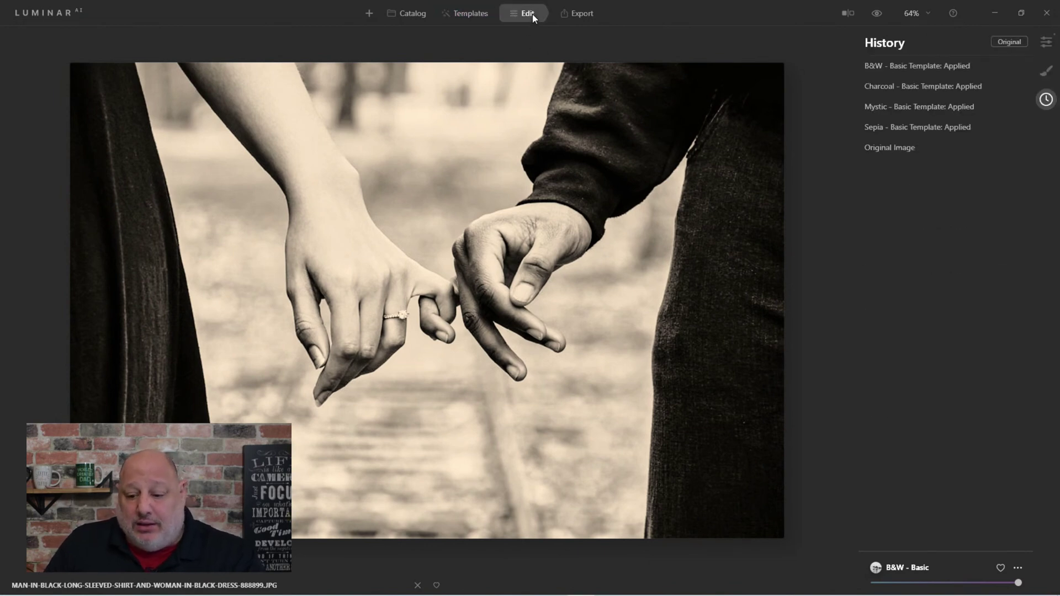
left_click(1048, 72)
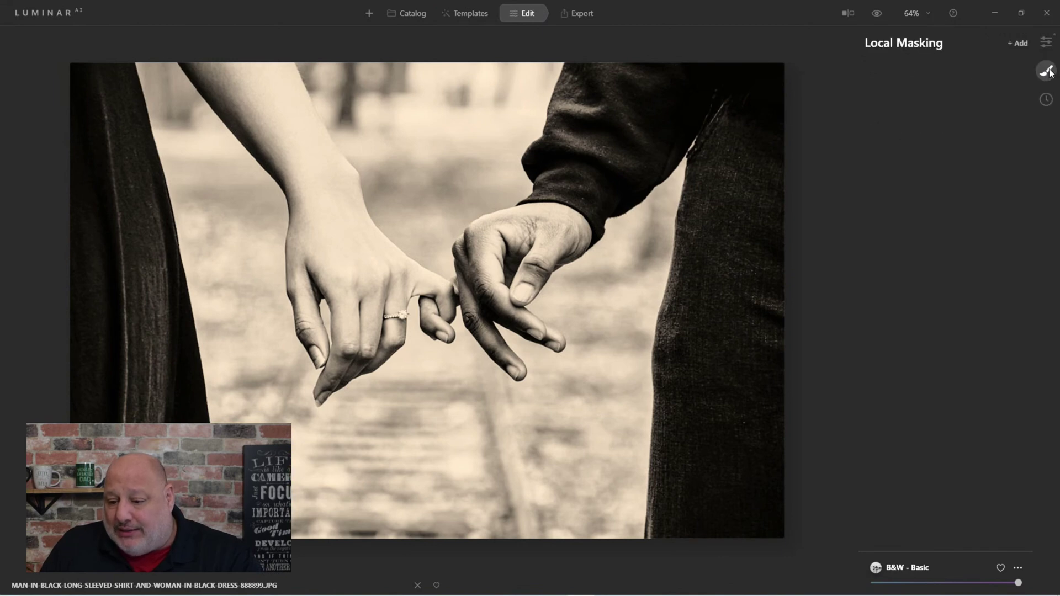
left_click(1048, 46)
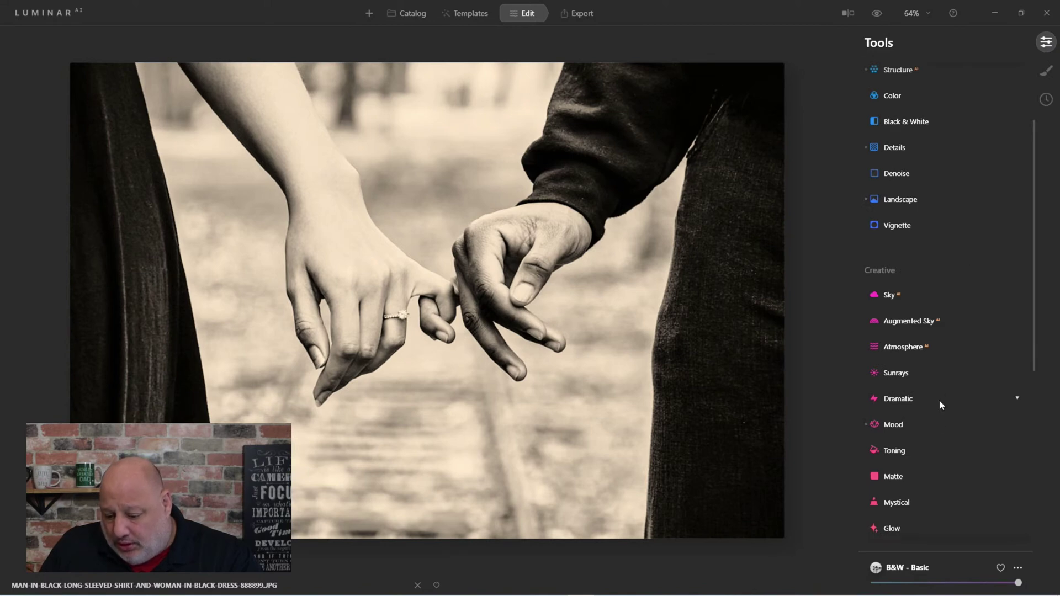
scroll(940, 403, "down", 1)
left_click(899, 425)
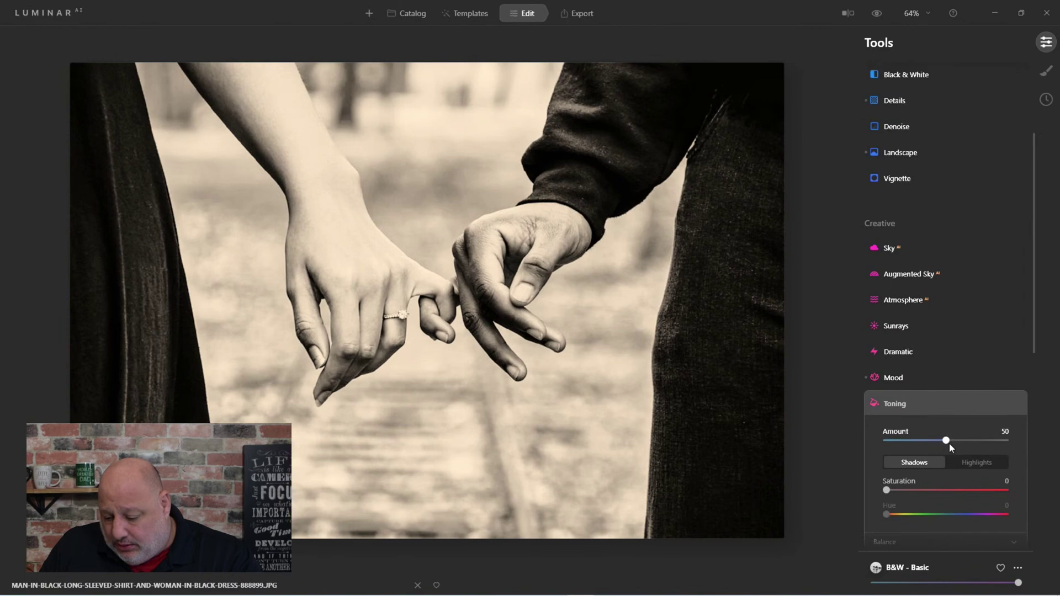
left_click_drag(949, 444, 966, 445)
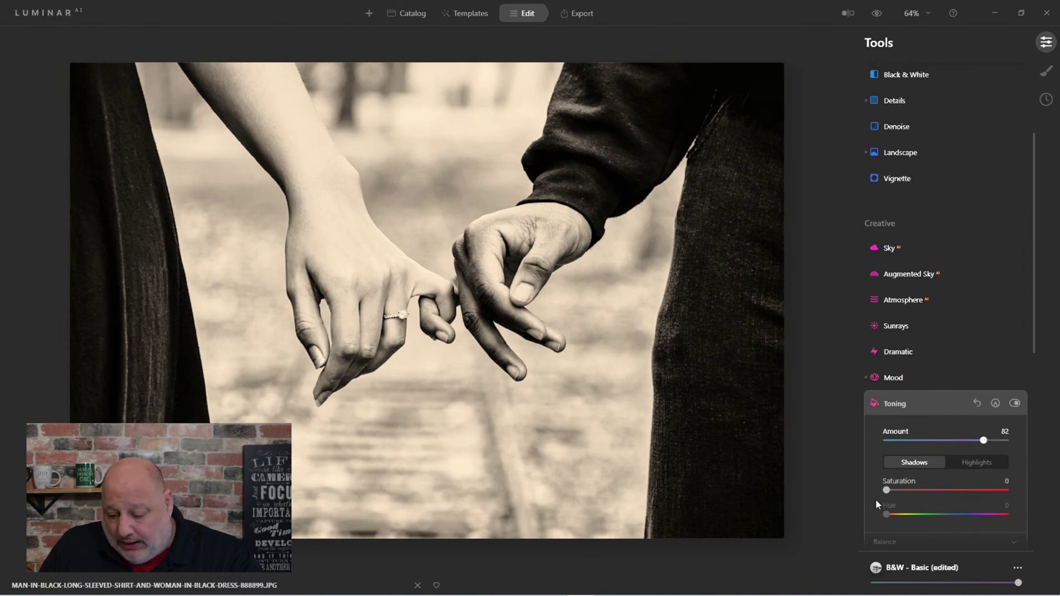
- Tint the Toning shadows blue-green with Saturation 53 and Hue 205
left_click(928, 490)
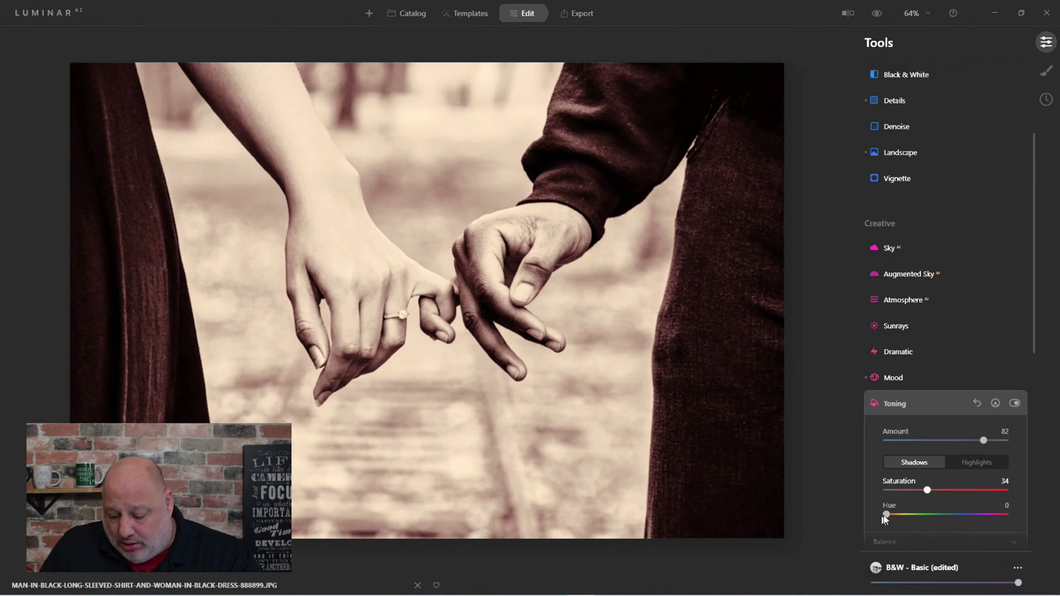
left_click_drag(886, 514, 934, 514)
left_click(897, 489)
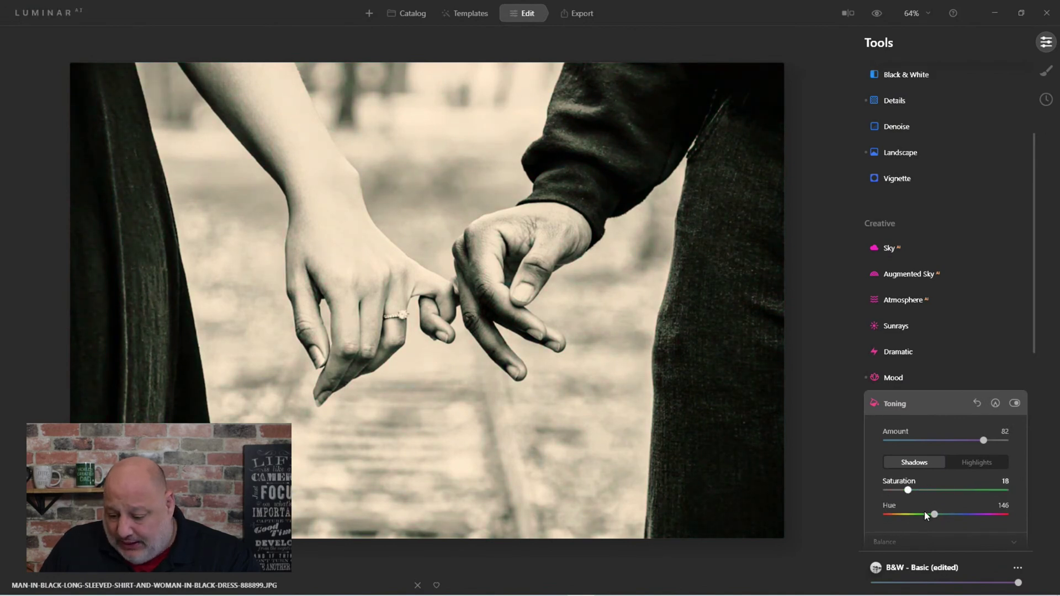
left_click_drag(963, 514, 953, 515)
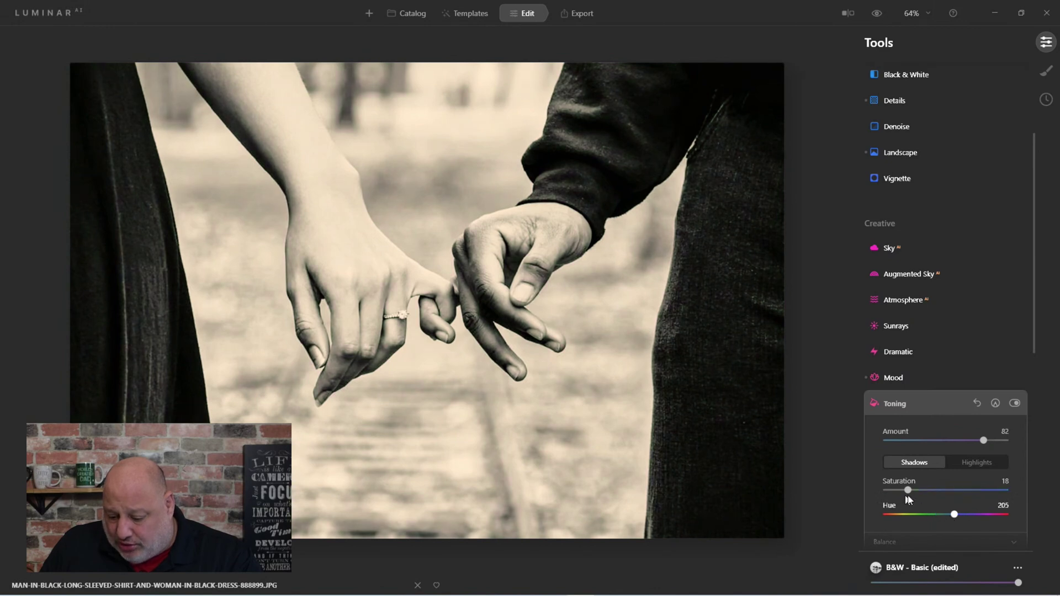
left_click_drag(908, 490, 933, 494)
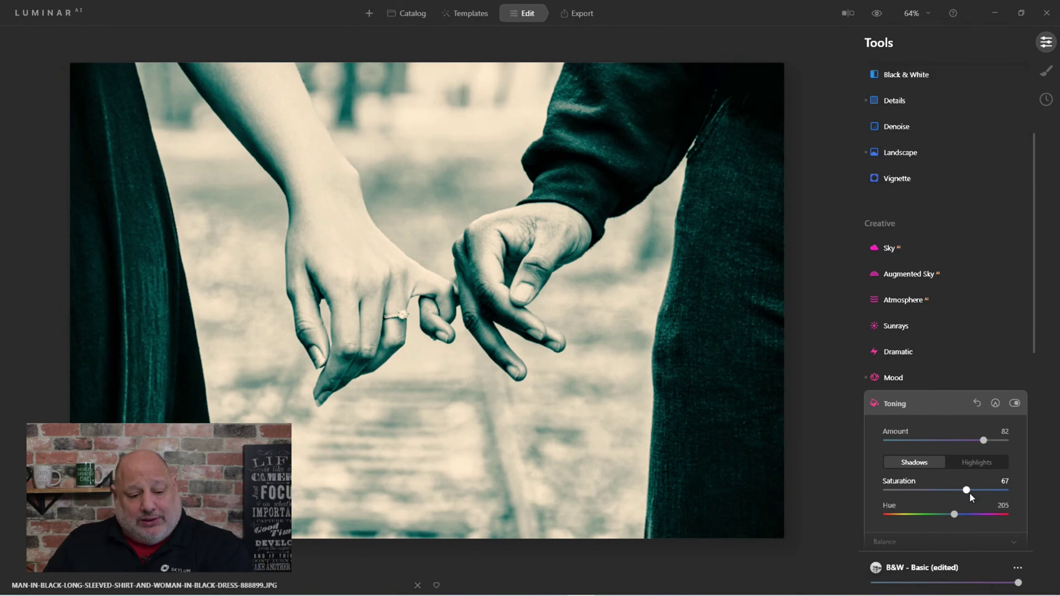
left_click_drag(969, 492, 952, 495)
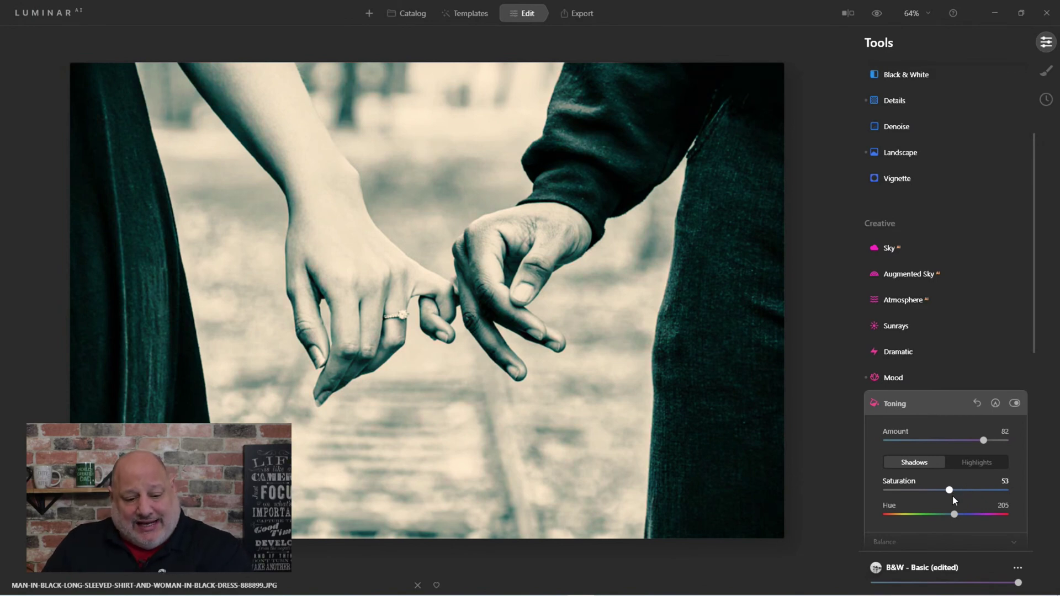
left_click(893, 404)
- Set Medium Details to 37 in the Details tool
scroll(974, 333, "up", 3)
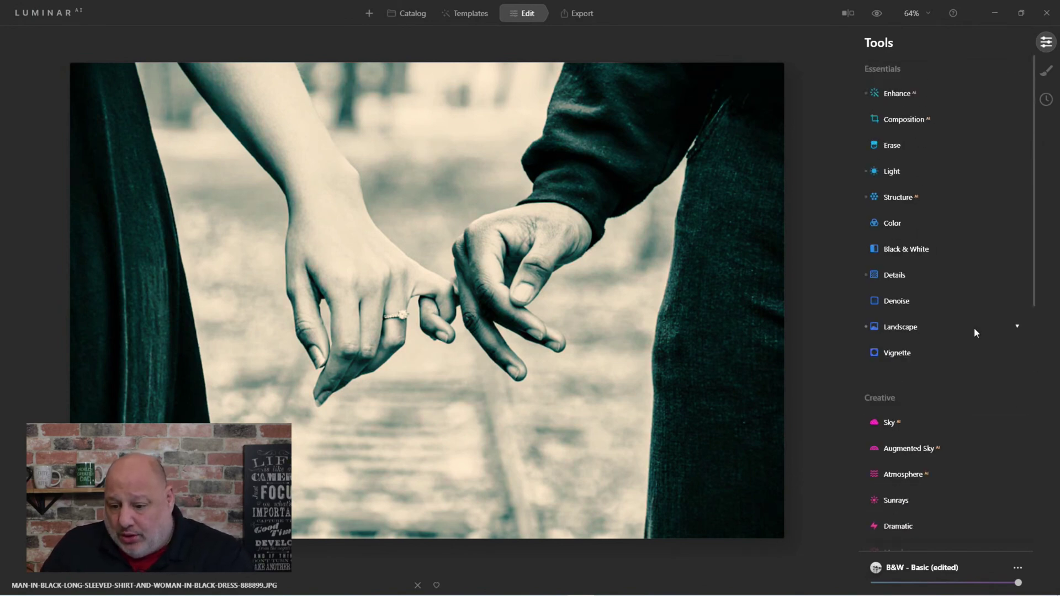
left_click(895, 278)
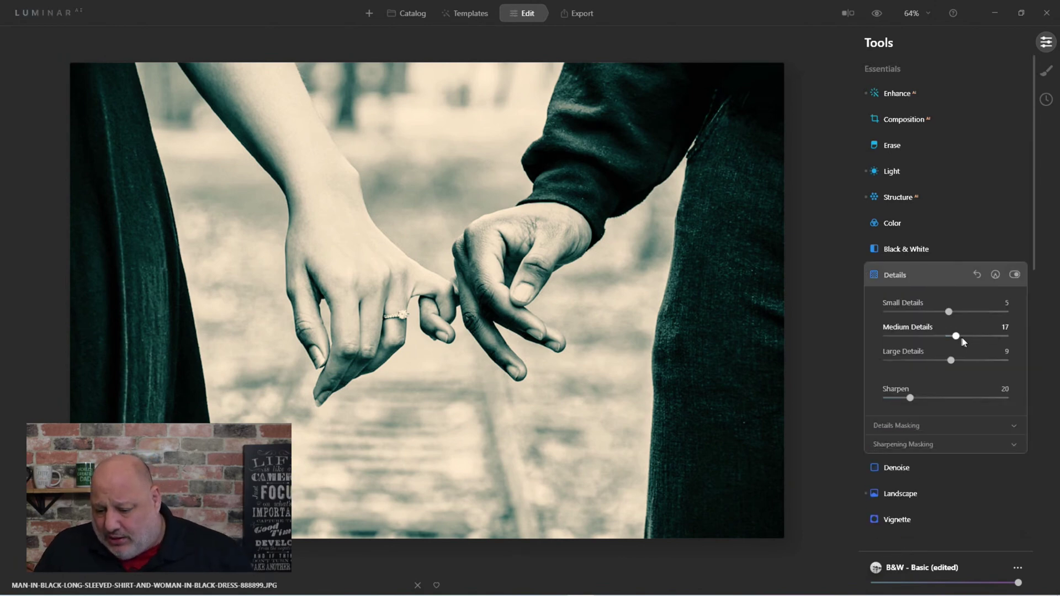
left_click_drag(952, 336, 970, 343)
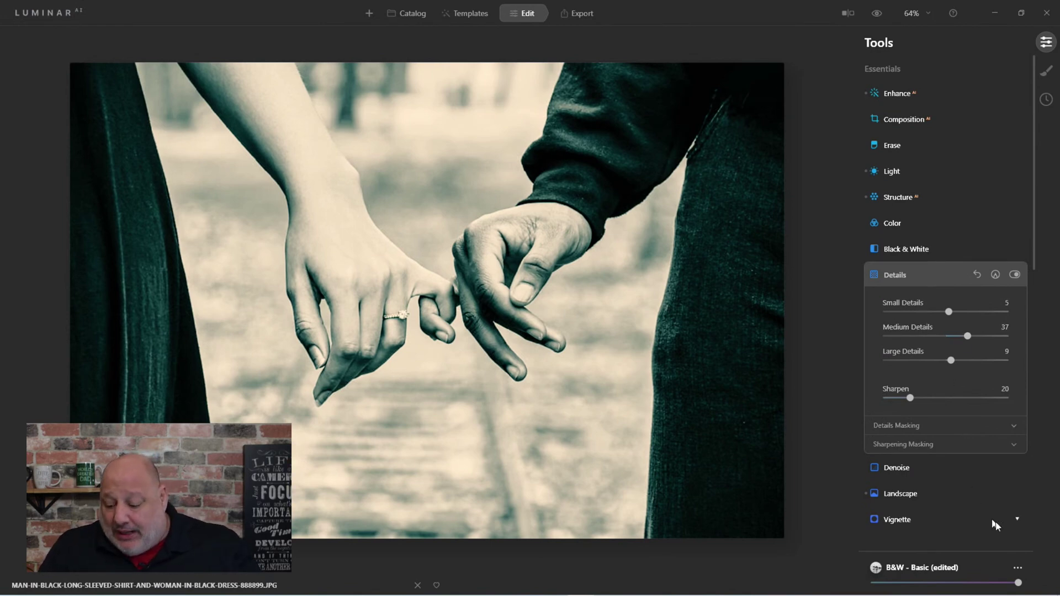
- Save the edited B&W - Basic look as a new template and return to the template collection
left_click(1018, 568)
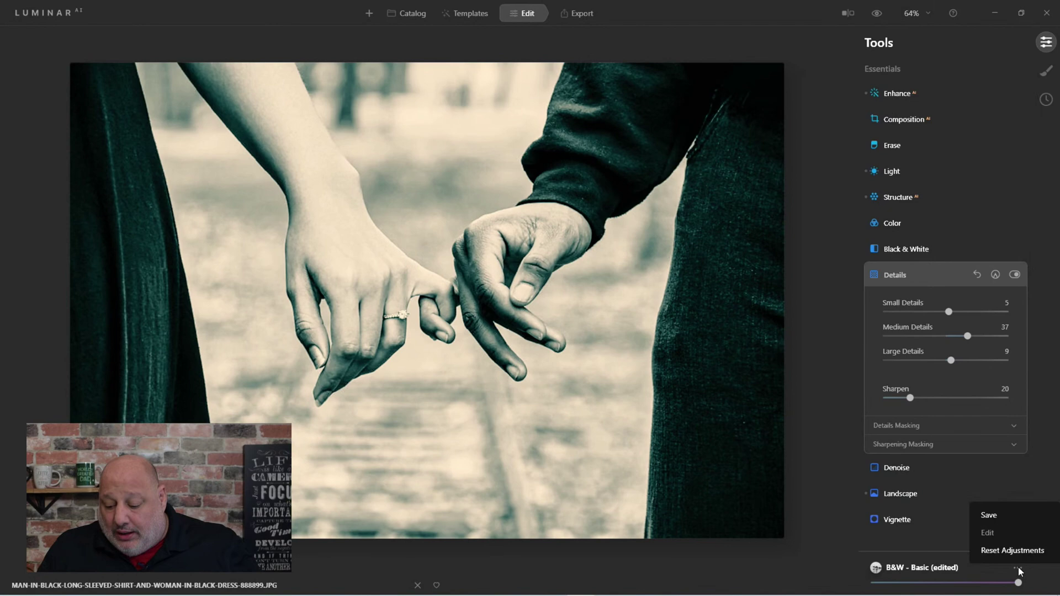
left_click(1012, 521)
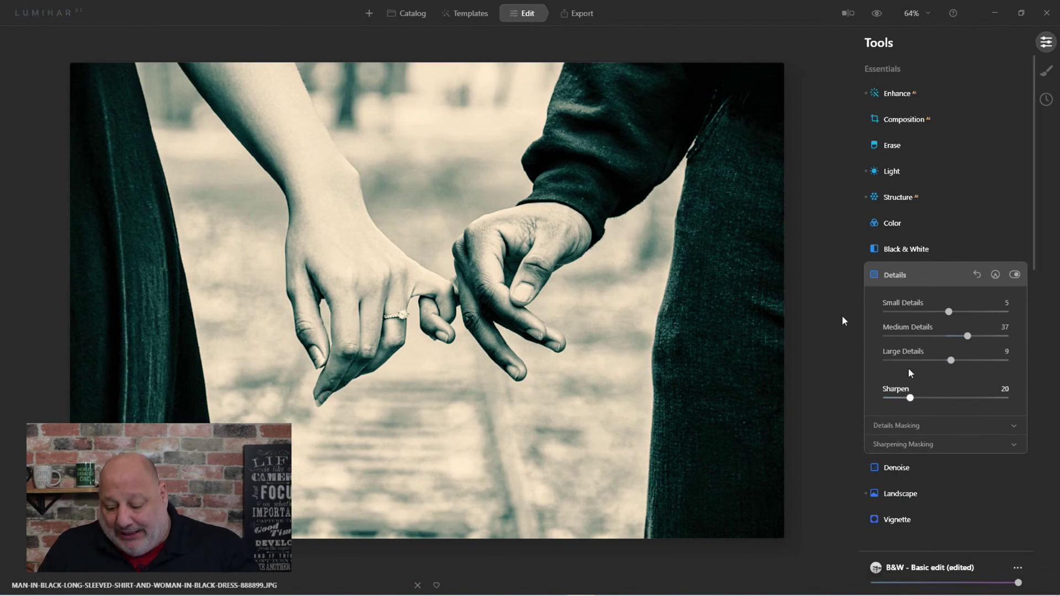
left_click(462, 13)
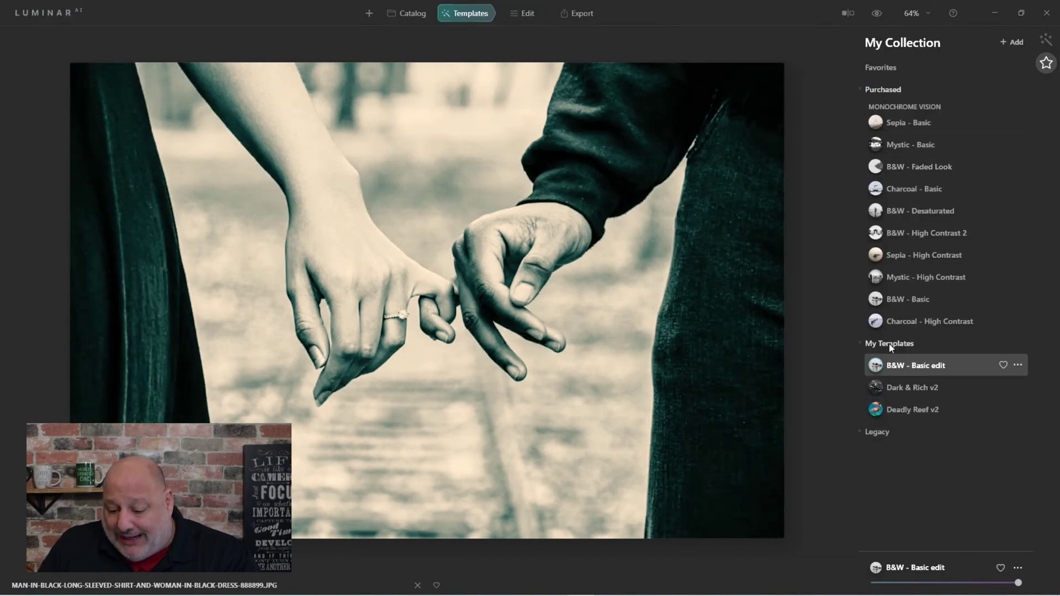
- Rename the newly saved template in My Templates to B&W - Basic v2
left_click(884, 89)
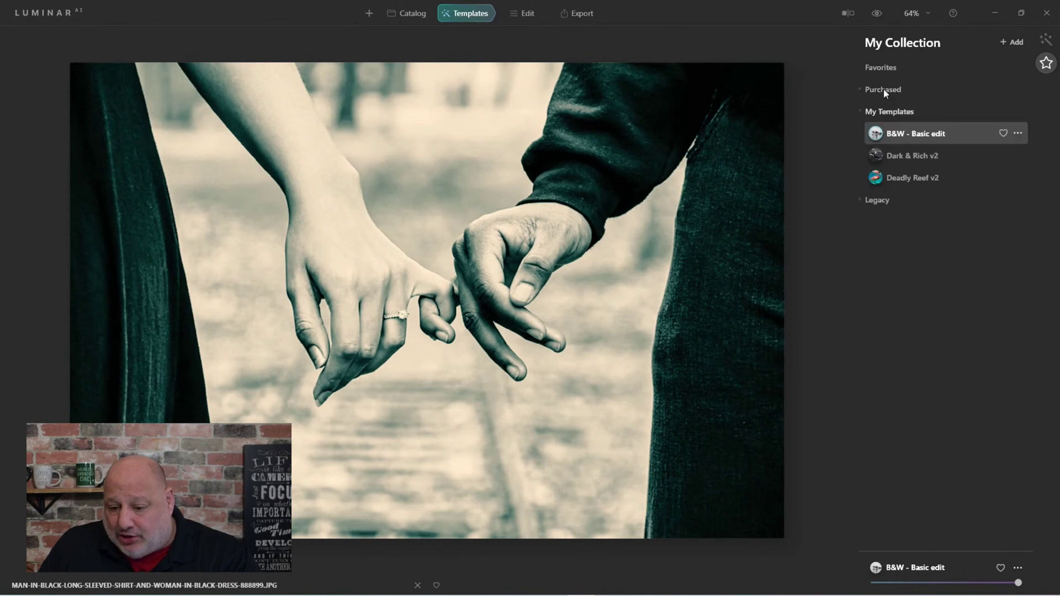
left_click(1019, 134)
left_click(1008, 168)
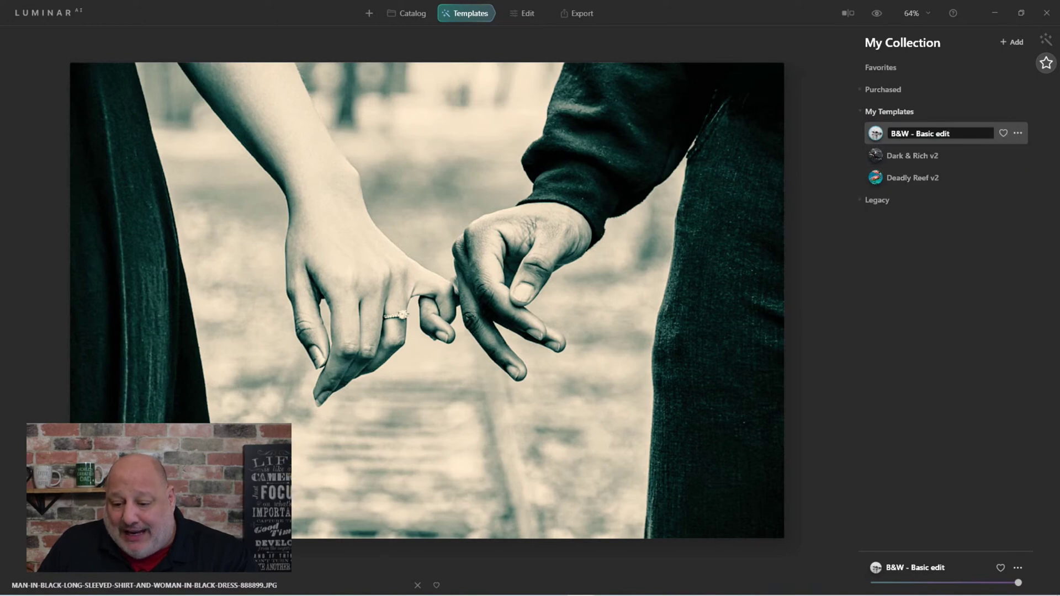
key("ctrl+shift+Left")
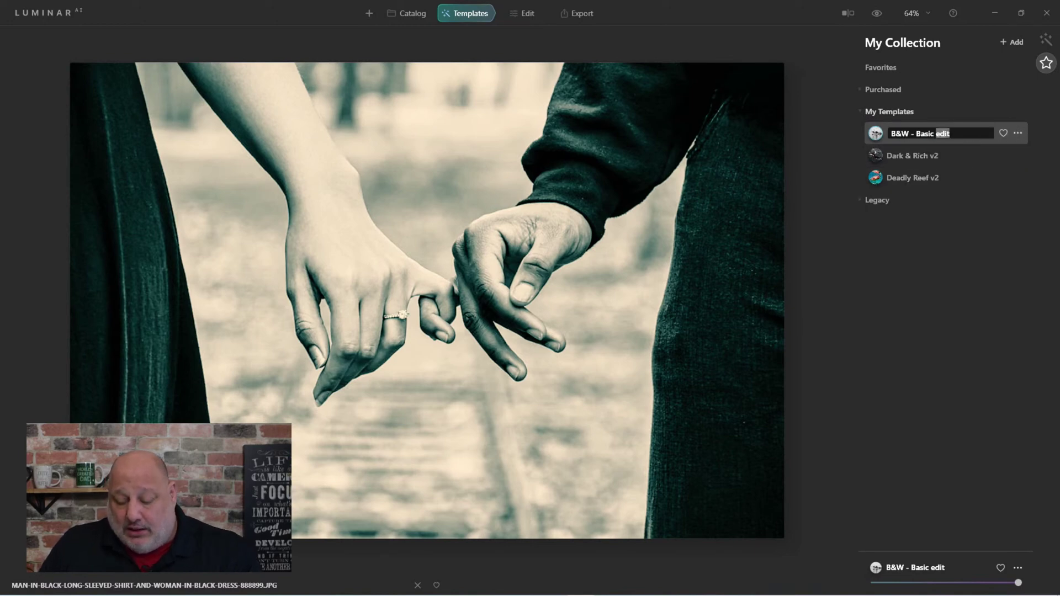
type("v2")
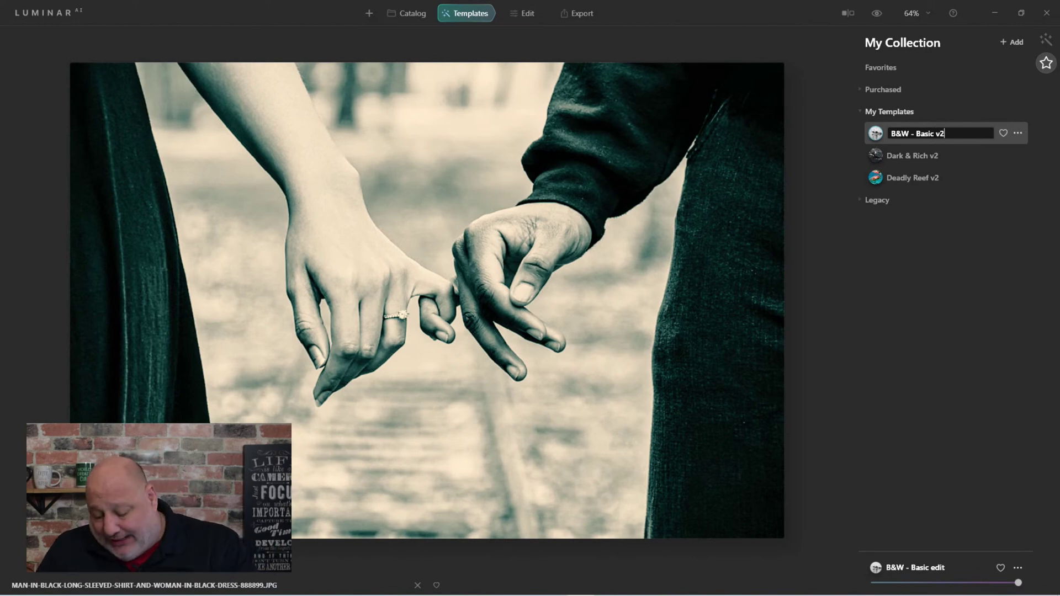
key("Return")
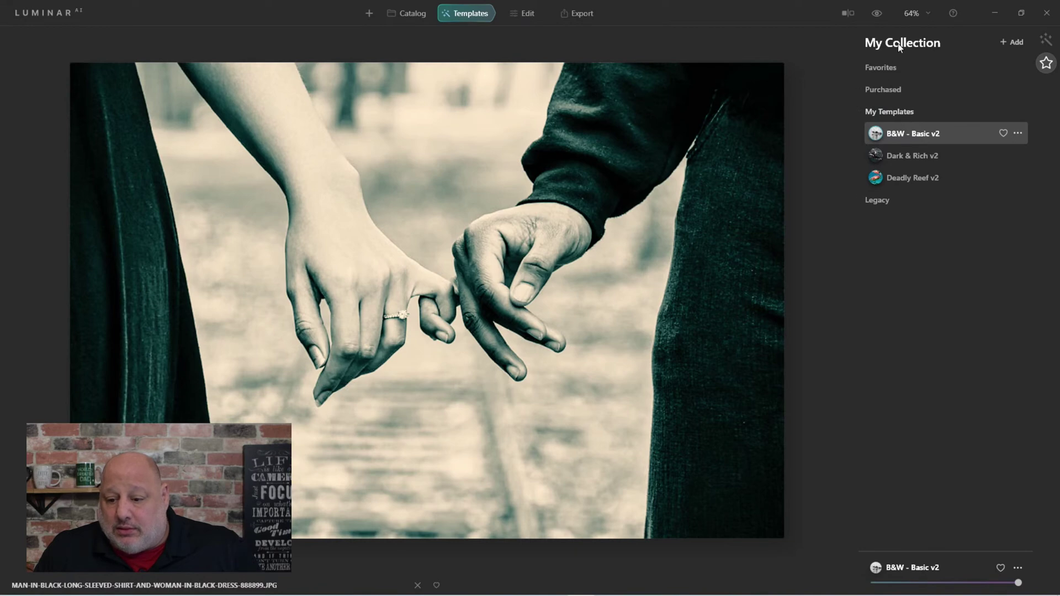
- Look through the templates suggested for this photo, including the Closeups collection
left_click(1044, 42)
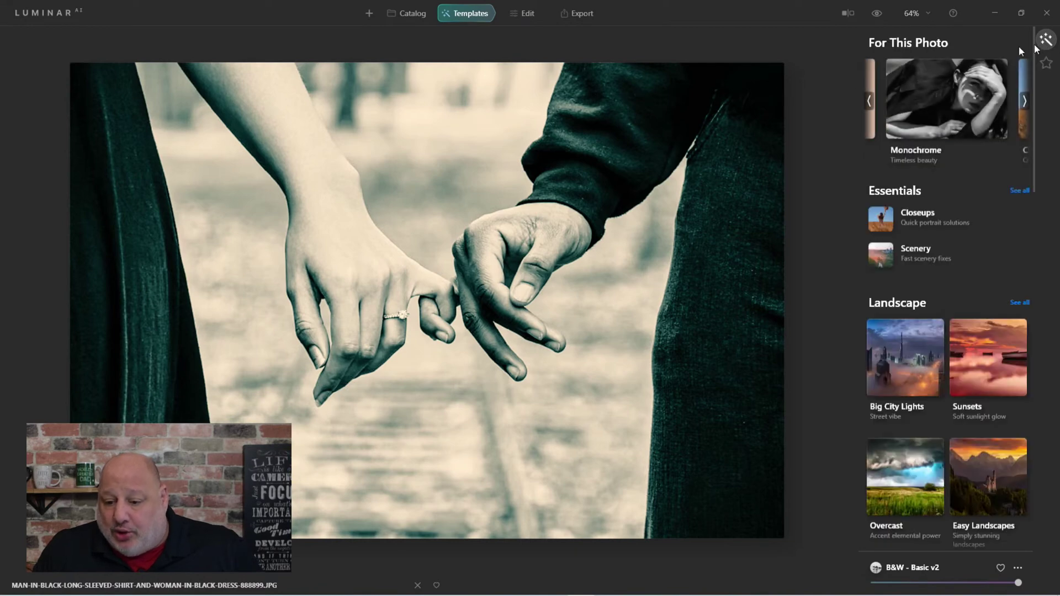
left_click(1023, 99)
left_click(1022, 97)
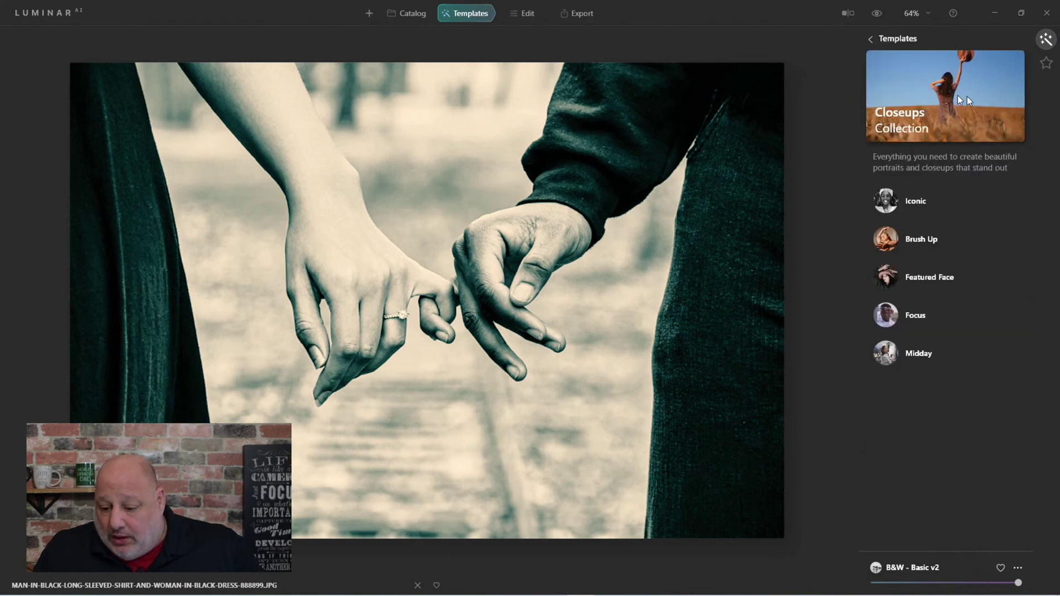
left_click(870, 38)
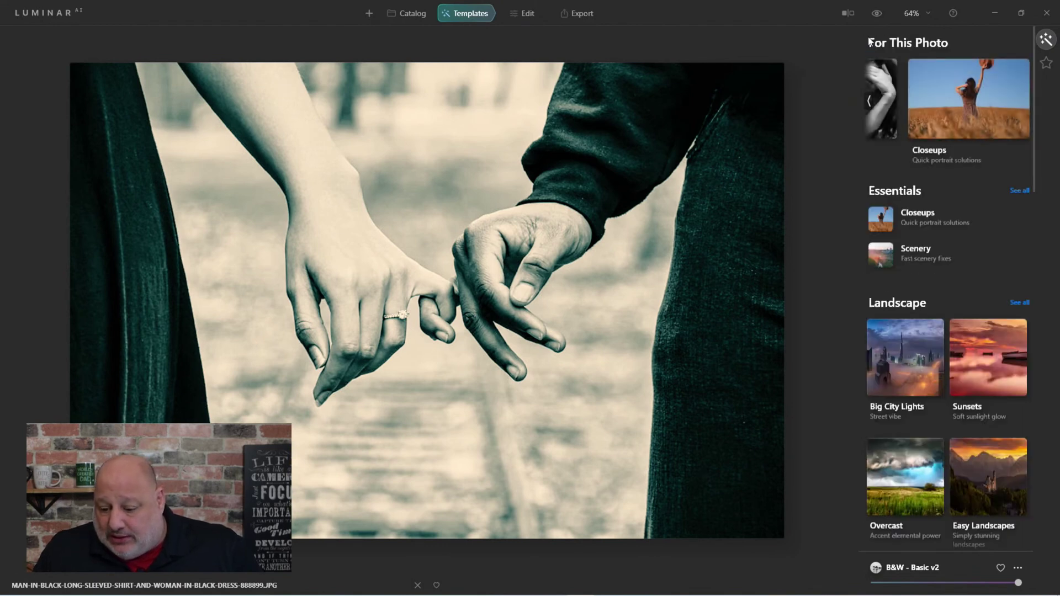
- Apply the Burned Film template and then Cold Frame from the Experimental portrait collection to the hands photo
scroll(916, 411, "down", 1)
scroll(917, 411, "down", 5)
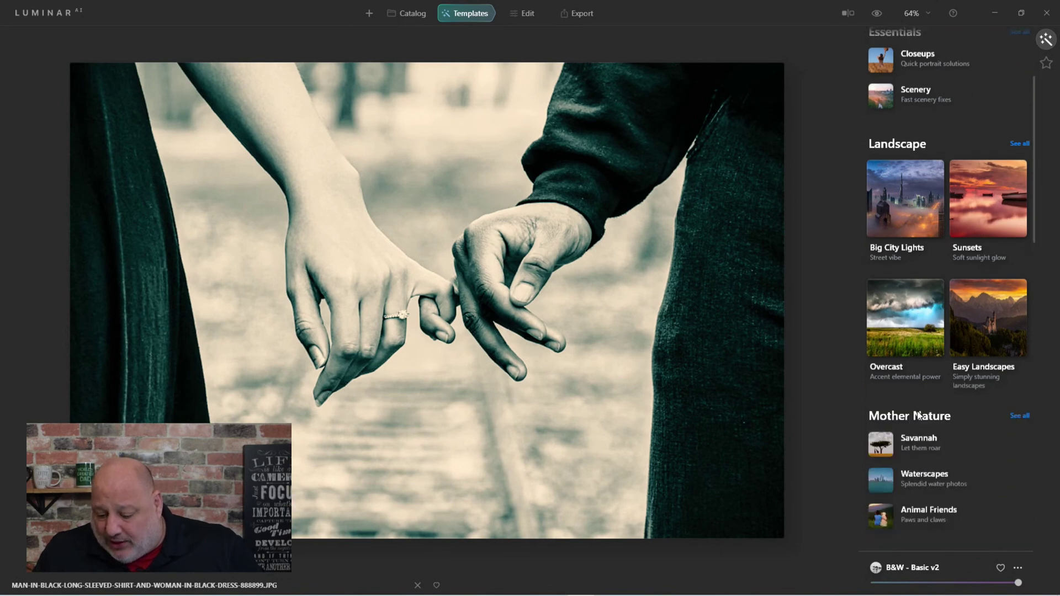
scroll(917, 411, "down", 2)
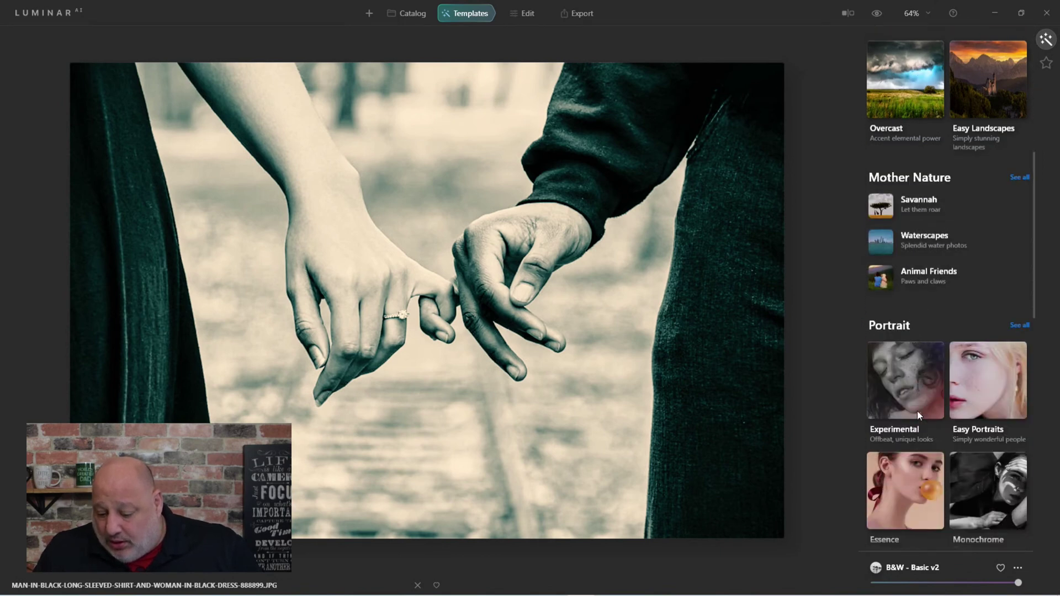
left_click(910, 379)
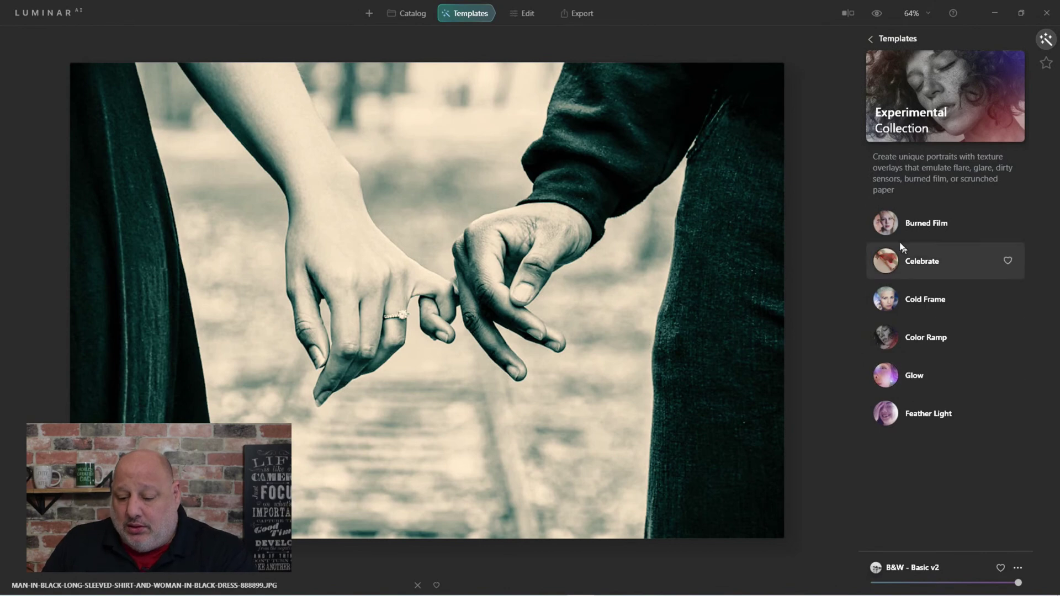
left_click(895, 224)
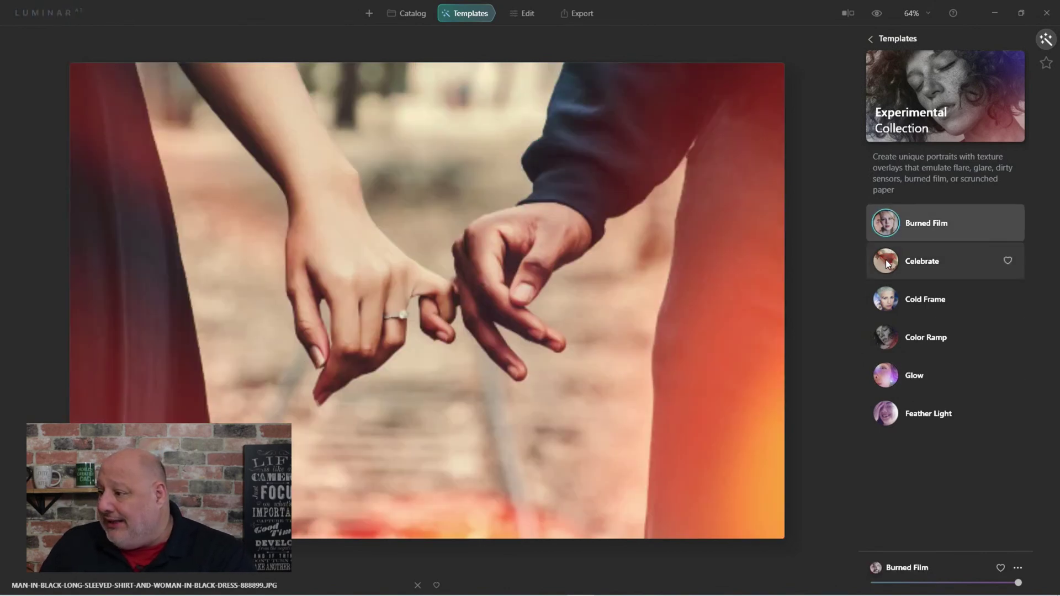
left_click(888, 304)
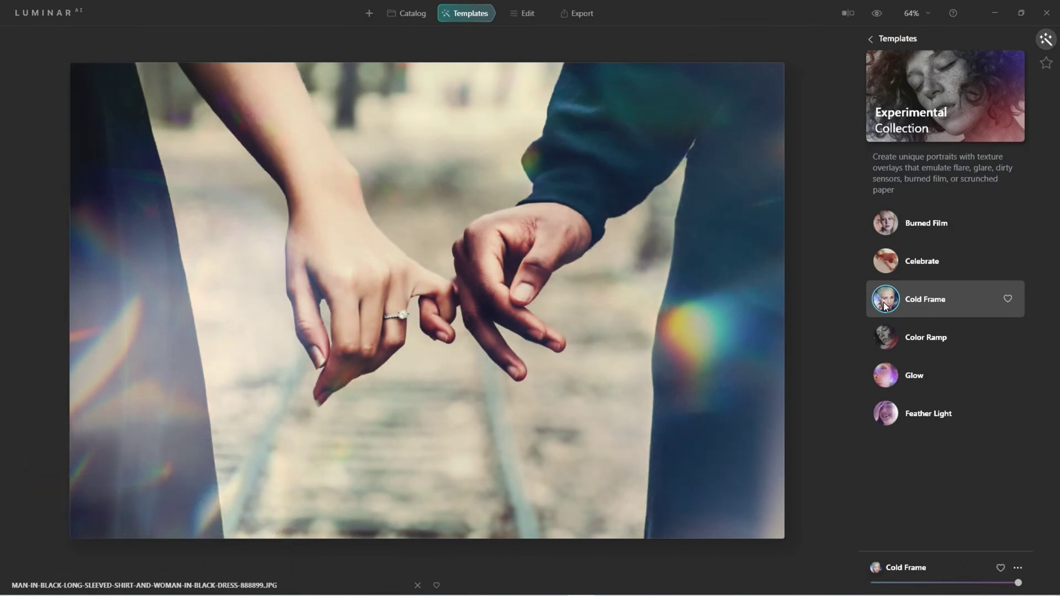
- Examine which editing tools the Cold Frame template uses, including the Texture settings in Local Masking
left_click(528, 13)
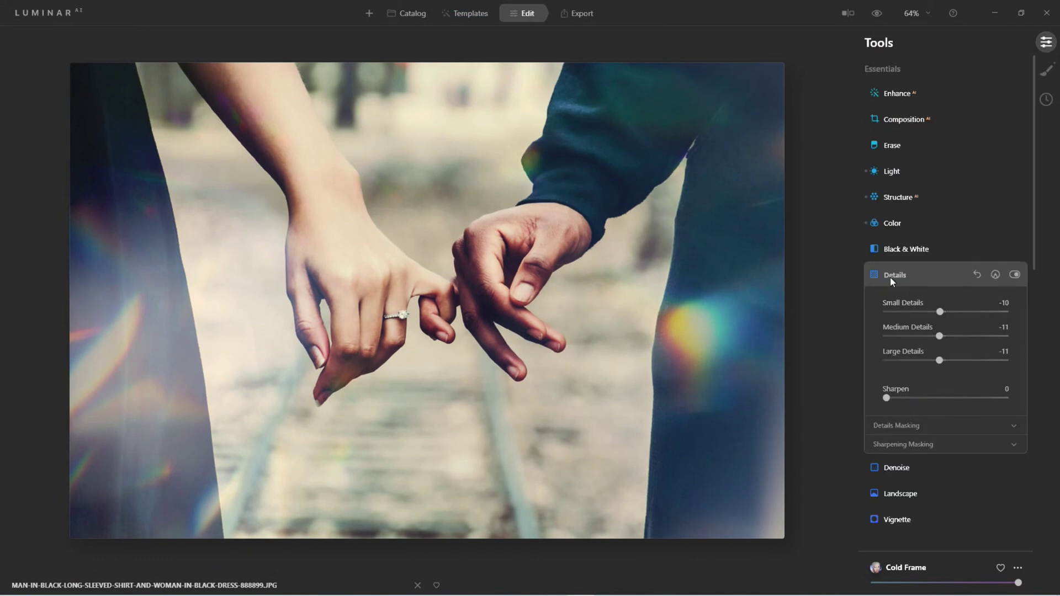
left_click(890, 277)
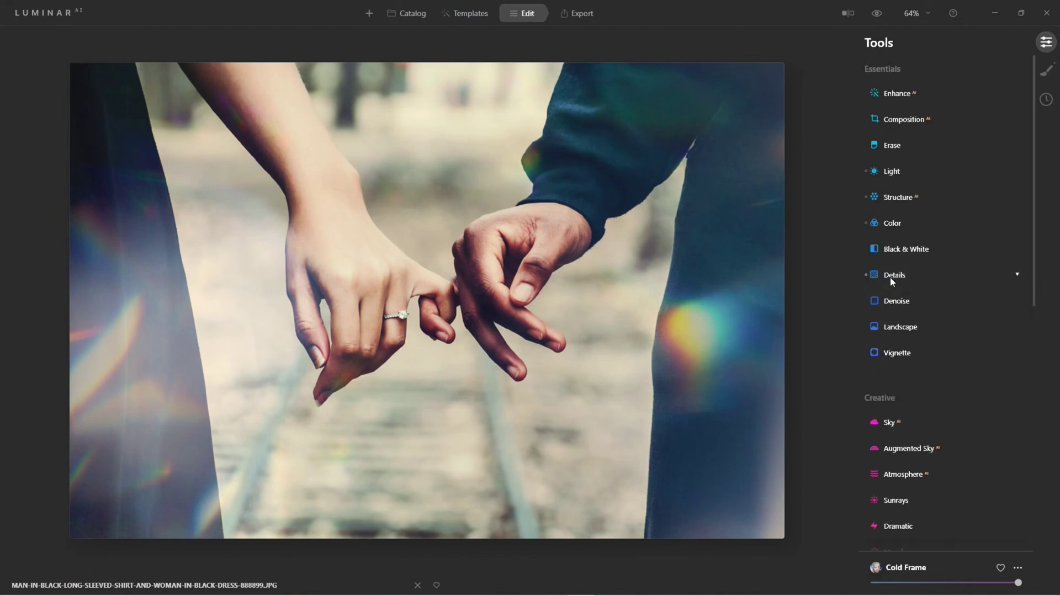
scroll(918, 319, "down", 3)
scroll(917, 320, "up", 3)
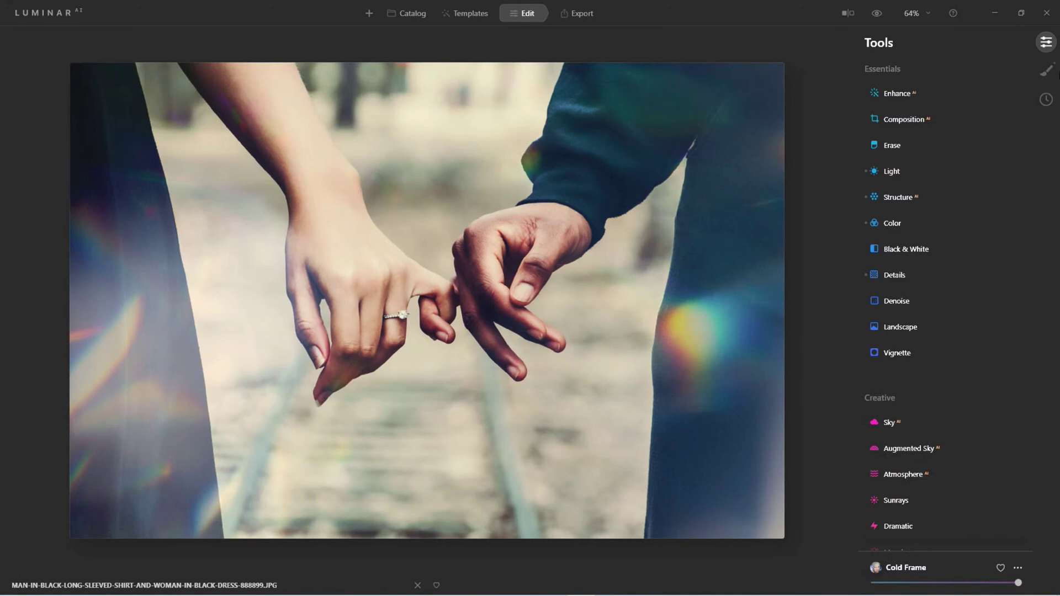
left_click(1046, 72)
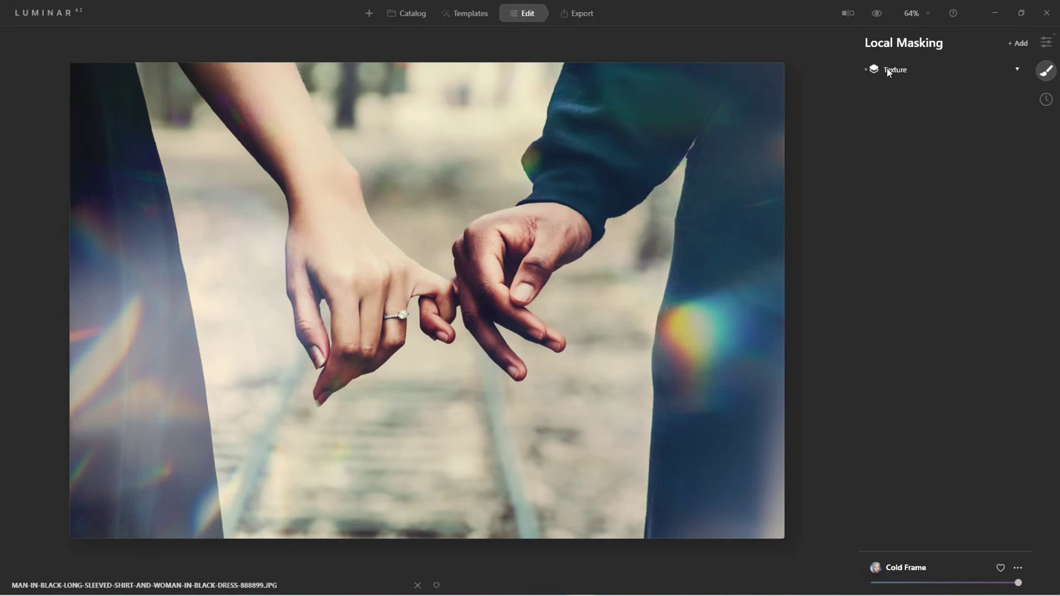
left_click(1015, 67)
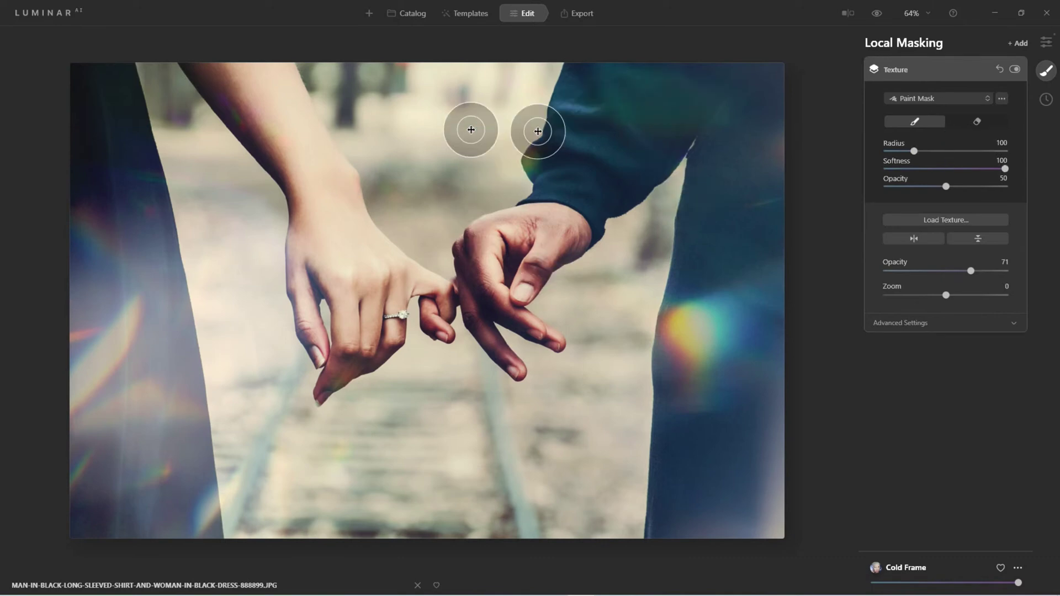
left_click(887, 71)
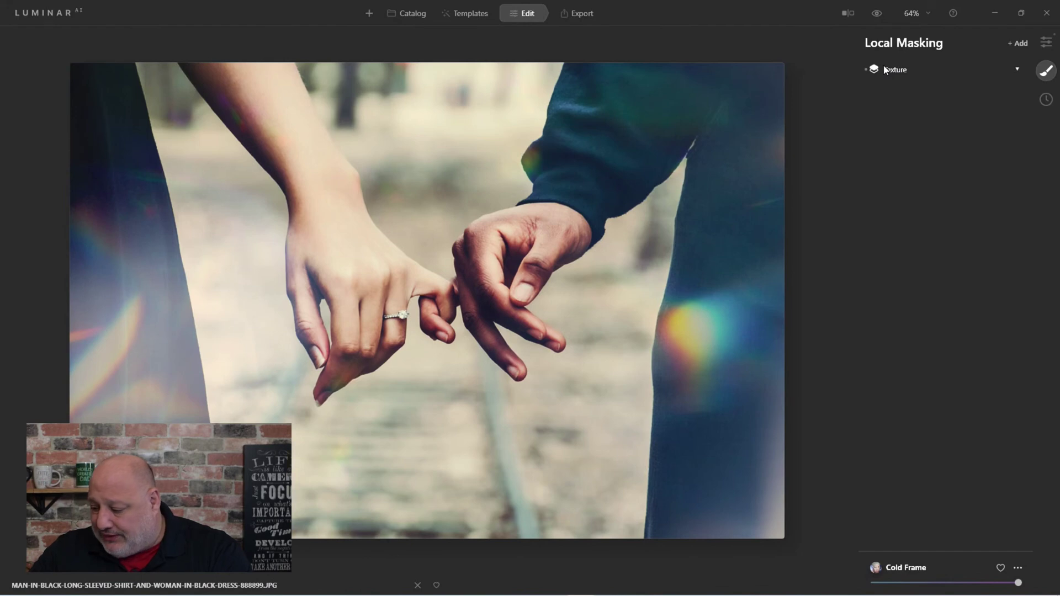
- Show the folder of the personal template B&W - Basic v2 from My Collection in File Explorer
left_click(481, 18)
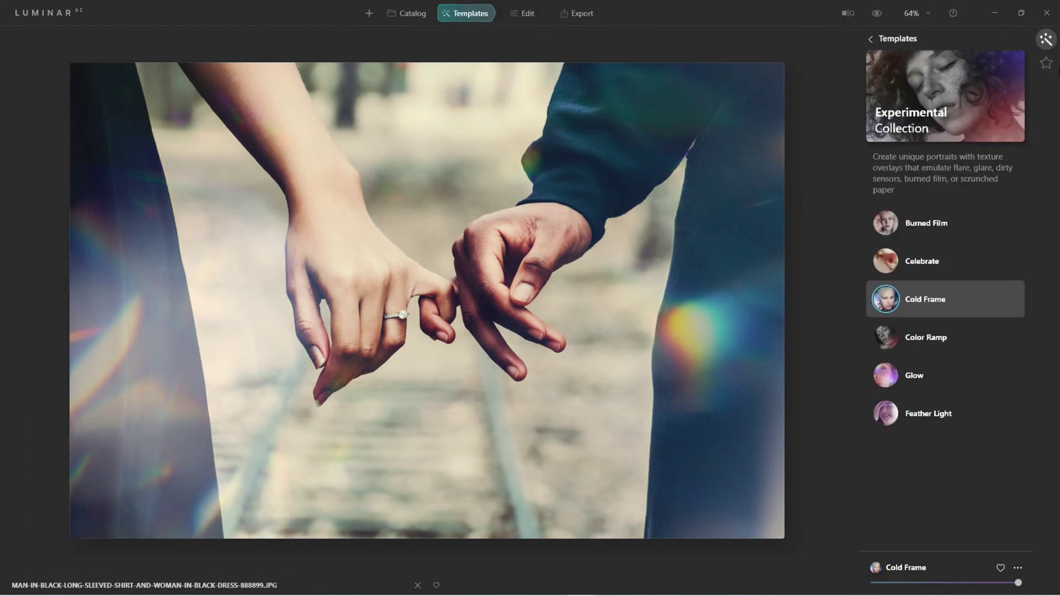
left_click(1046, 63)
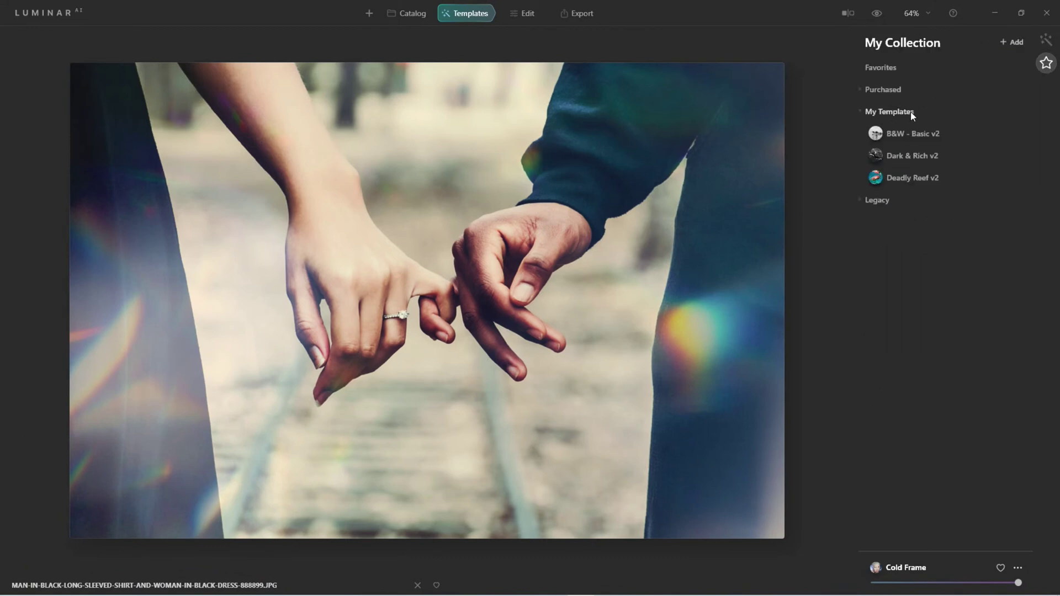
left_click(1018, 135)
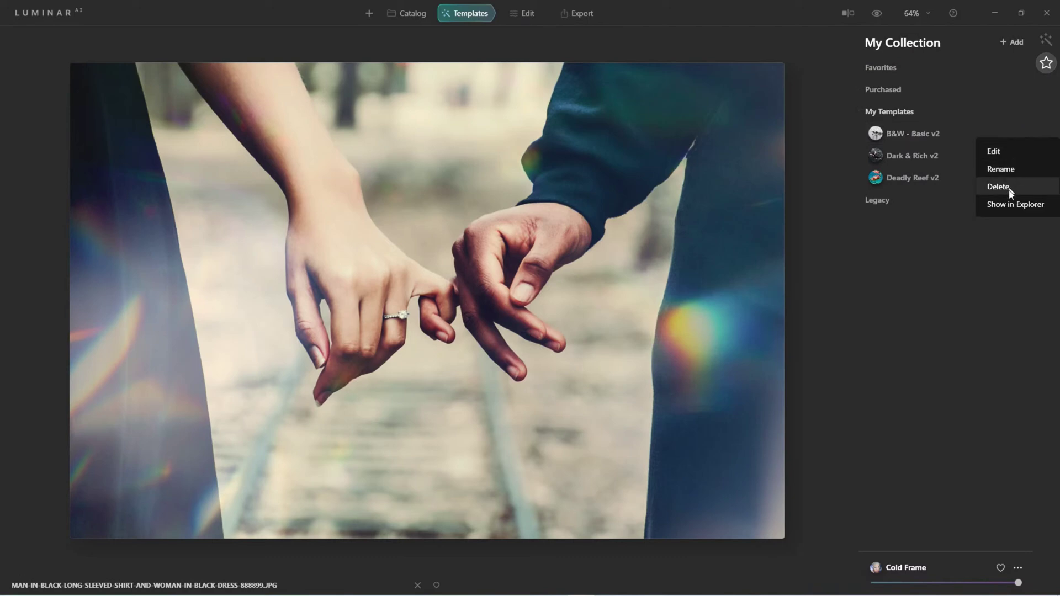
left_click(1036, 207)
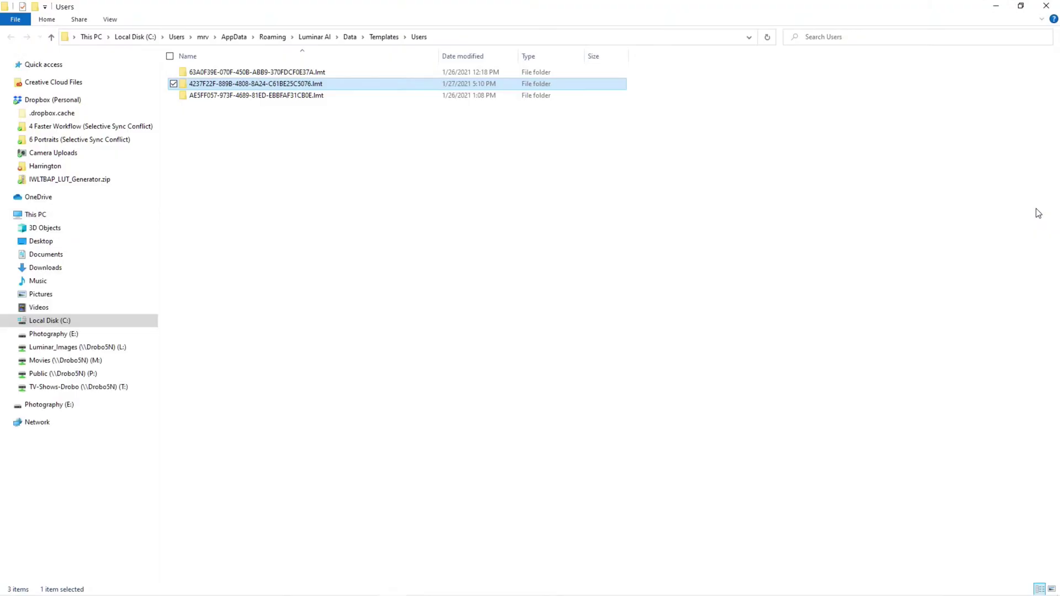
- Look through Luminar AI's Templates folder and its Users subfolder where personal templates are stored
left_click(420, 41)
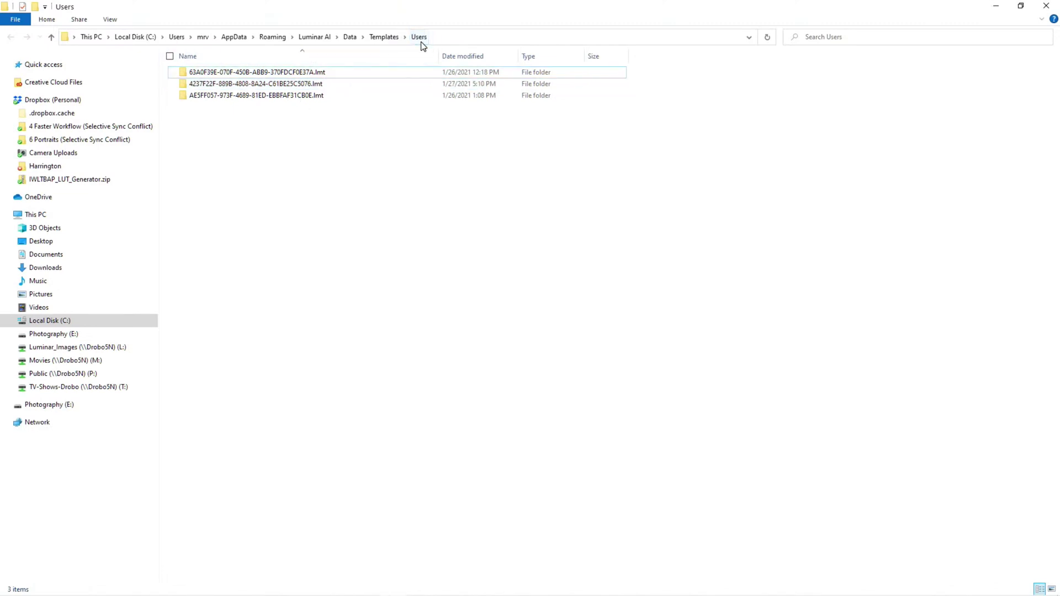
left_click(385, 37)
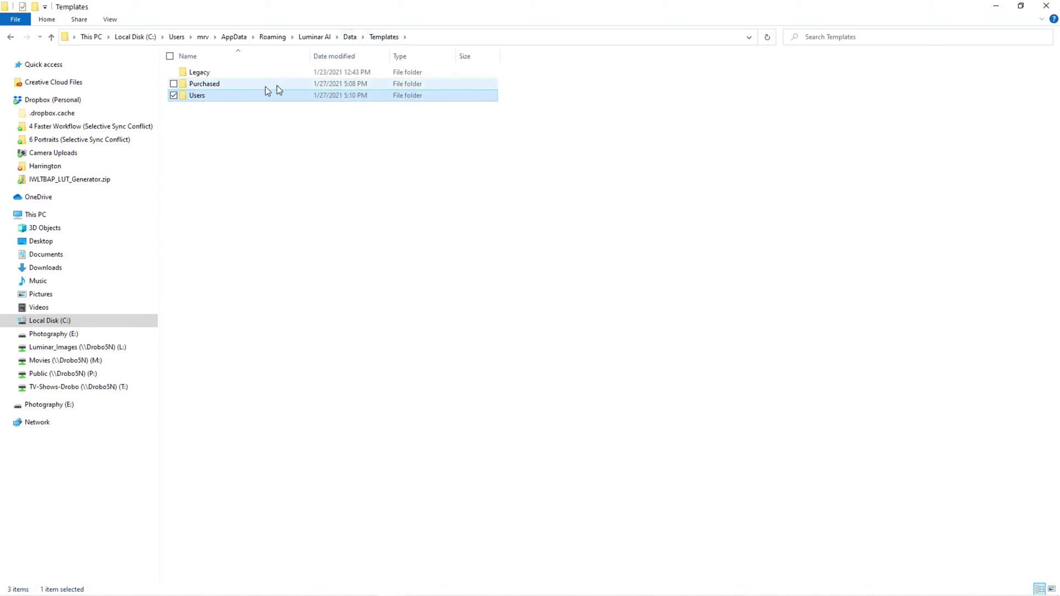
double_click(196, 96)
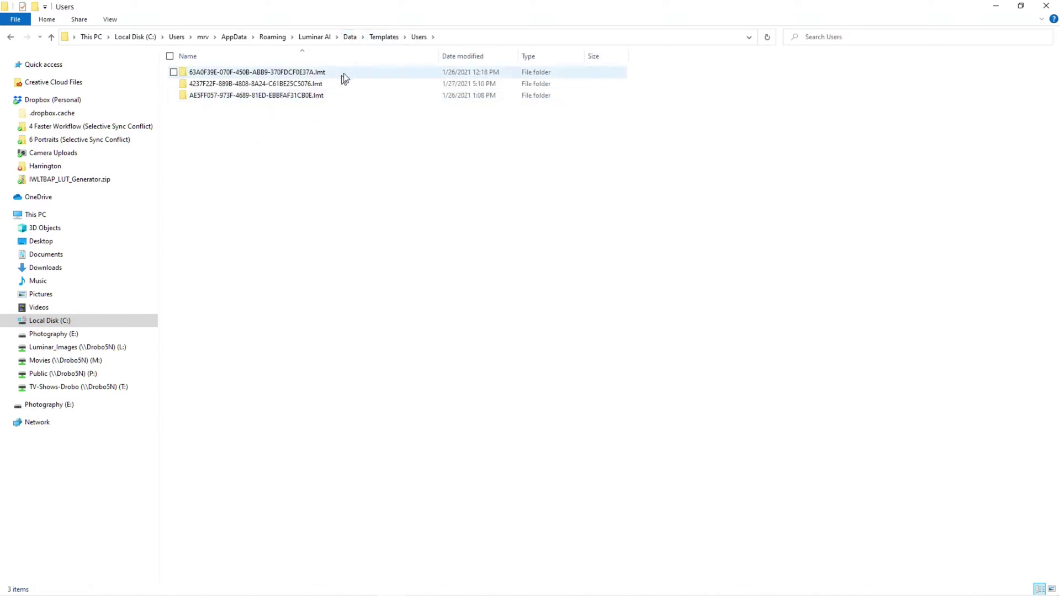
left_click(377, 37)
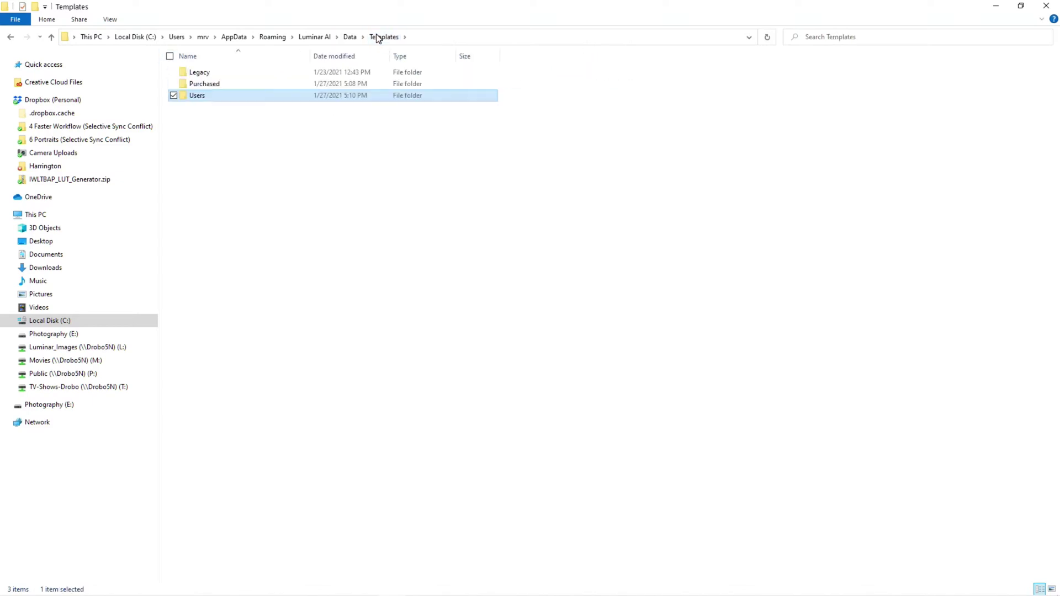
- Browse up to the Roaming folder and into Luminar 4's Data > Looks > Users folder to examine the old custom looks, and close File Explorer
left_click(348, 38)
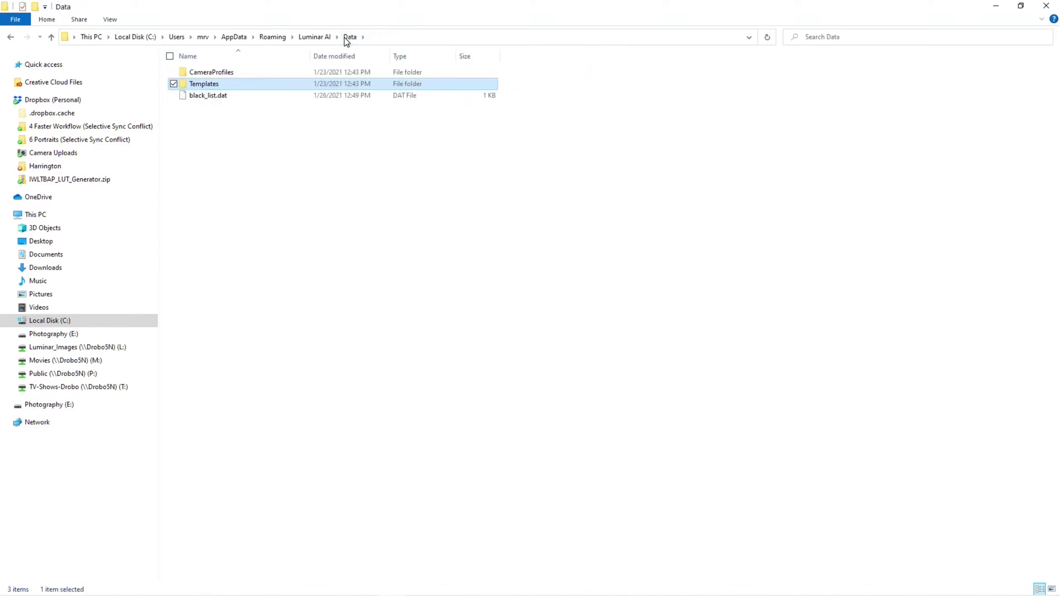
left_click(320, 38)
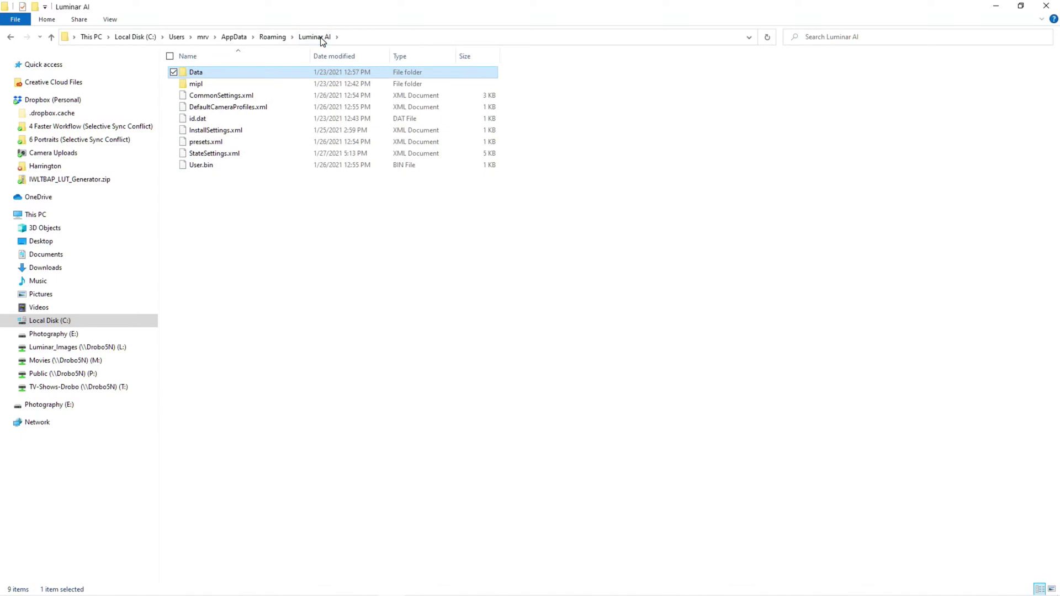
left_click(274, 38)
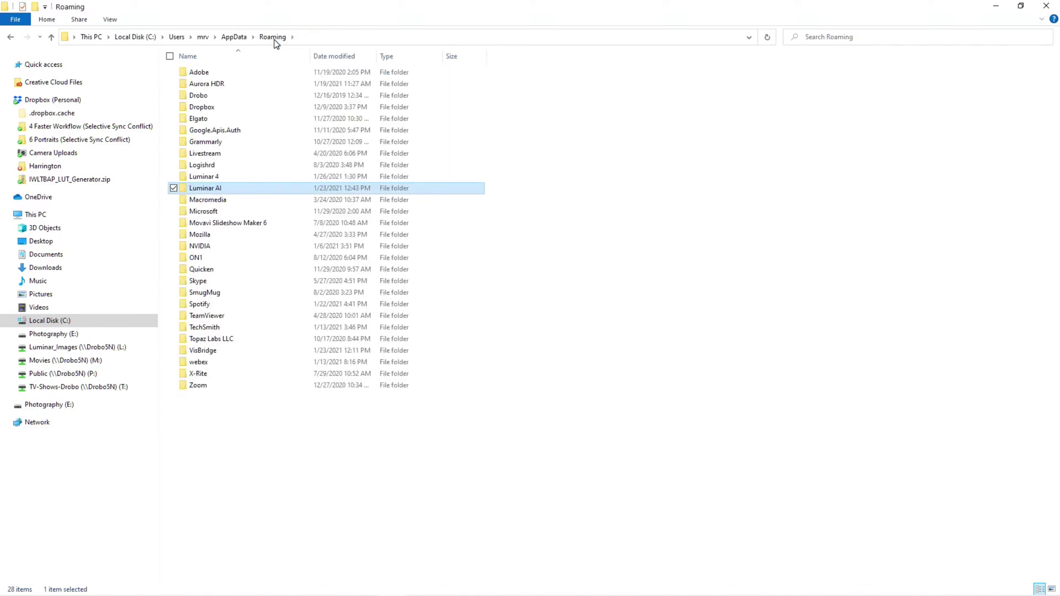
double_click(232, 178)
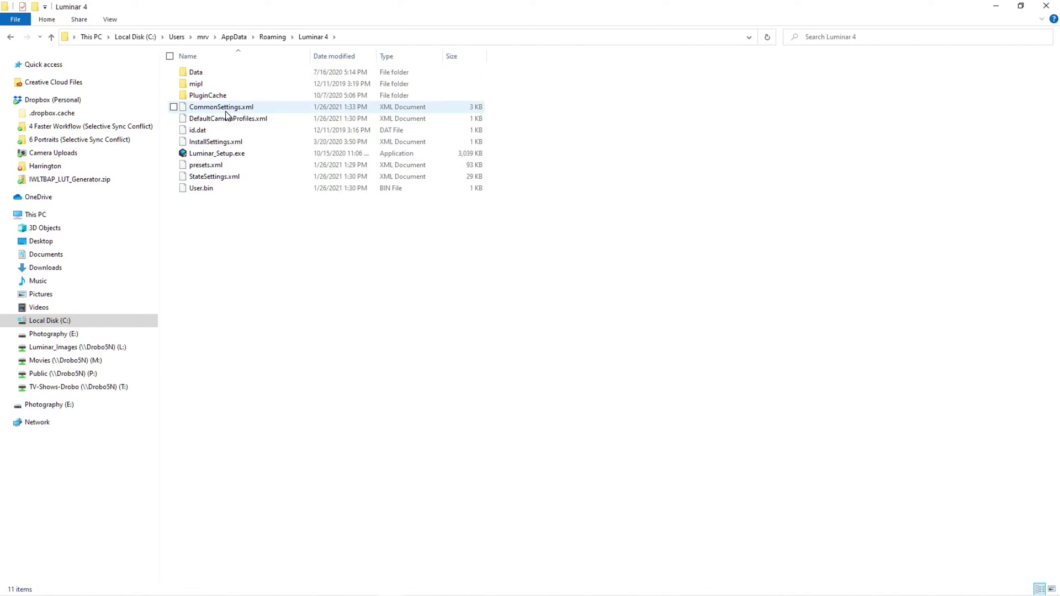
double_click(193, 72)
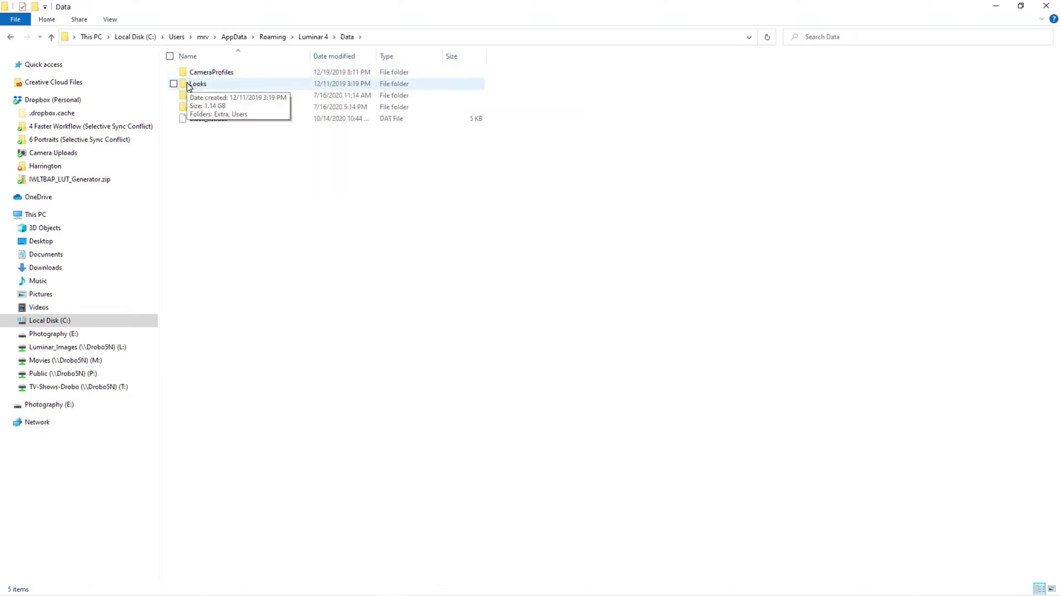
double_click(187, 86)
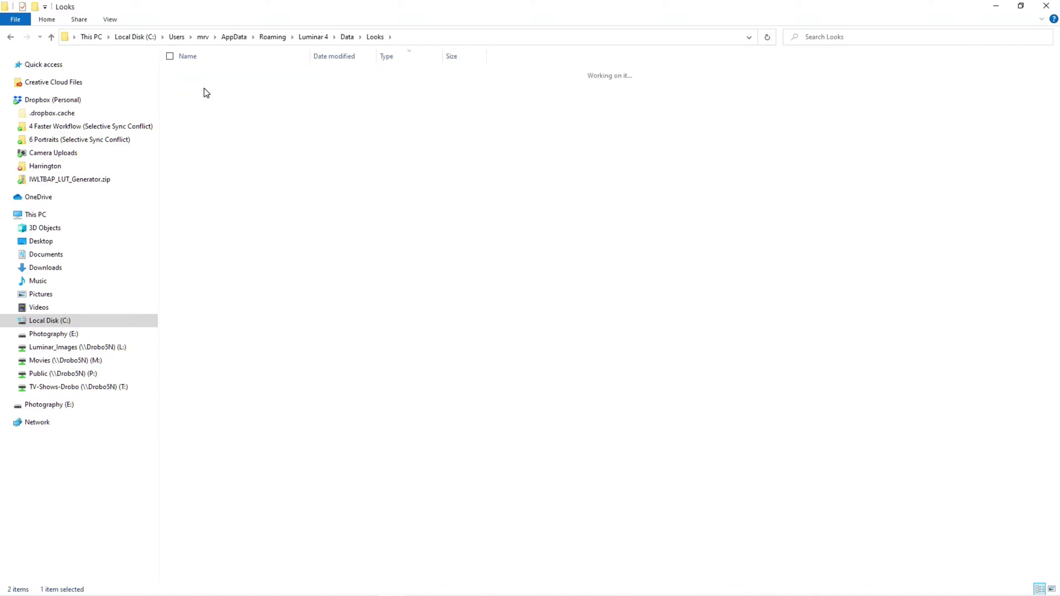
double_click(205, 86)
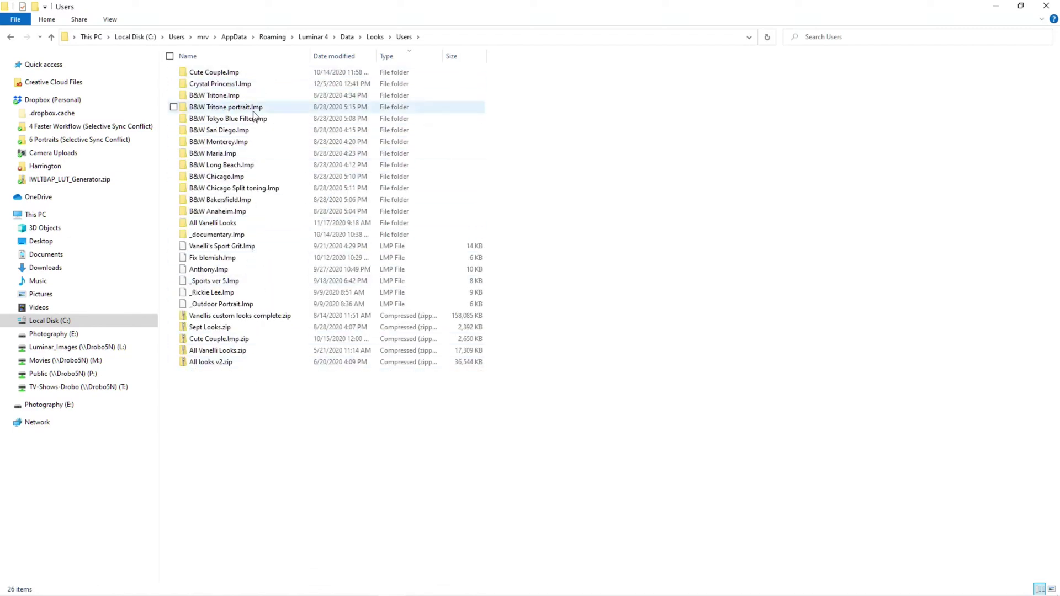
mouse_move(255, 92)
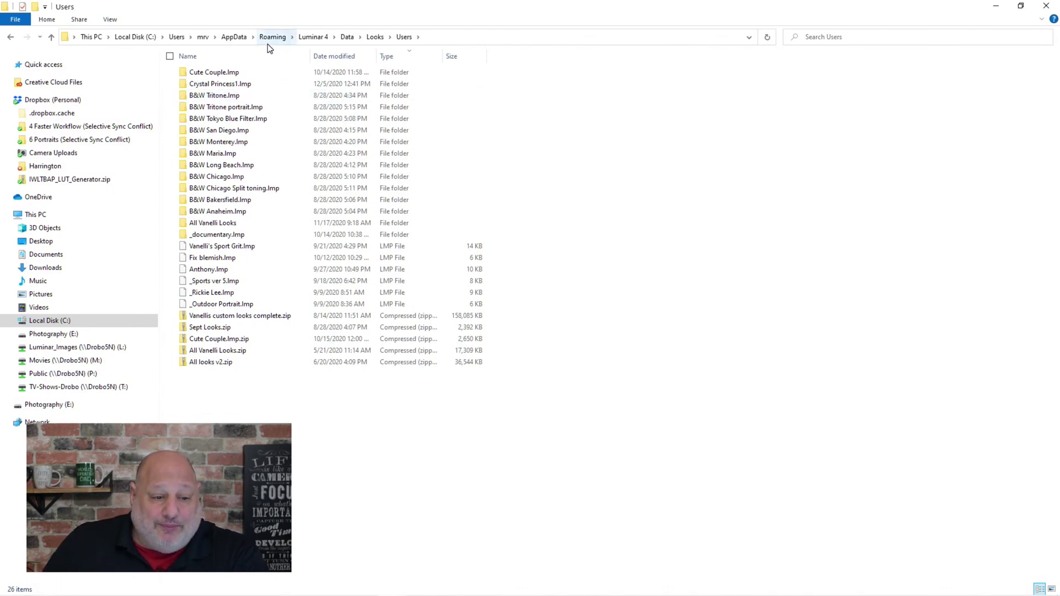
left_click(1042, 8)
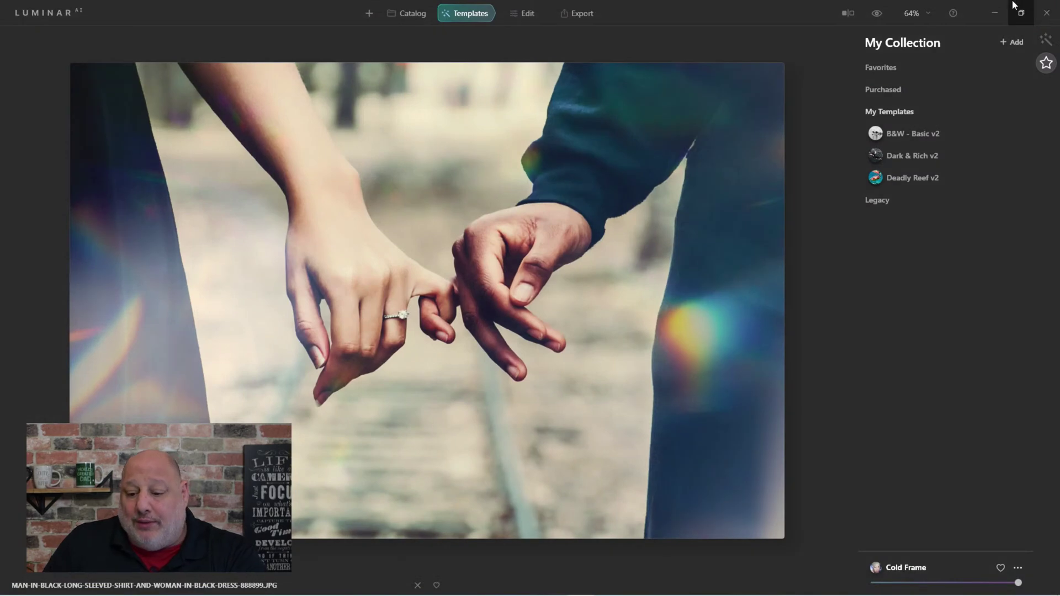
- Try the purchased Monochrome Vision templates Sepia - Basic, Mystic - Basic and Sepia - High Contrast on the photo, and mark Sepia - High Contrast as a favorite
left_click(882, 110)
left_click(880, 90)
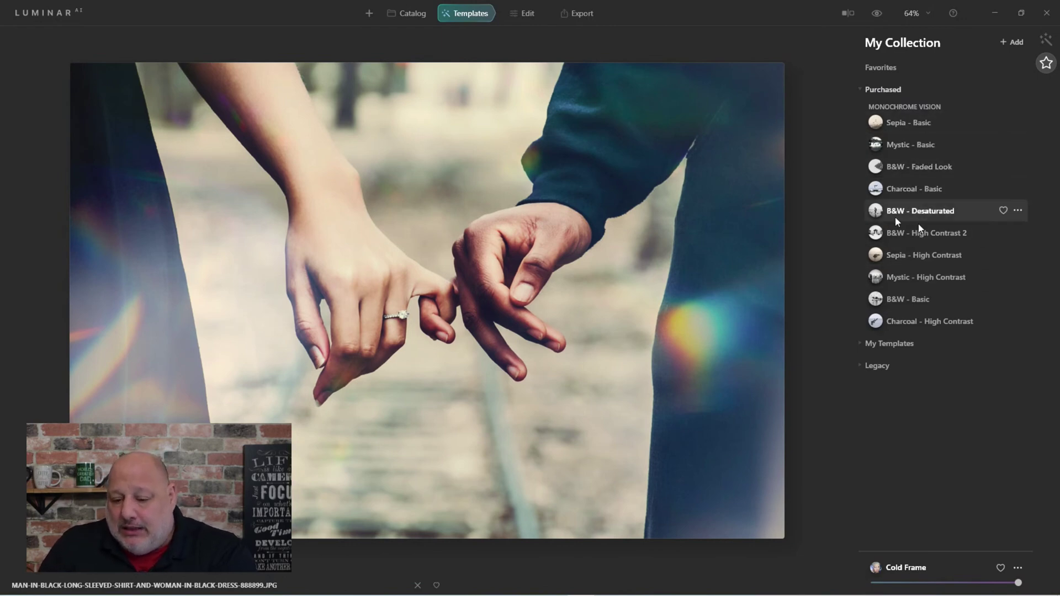
left_click(899, 123)
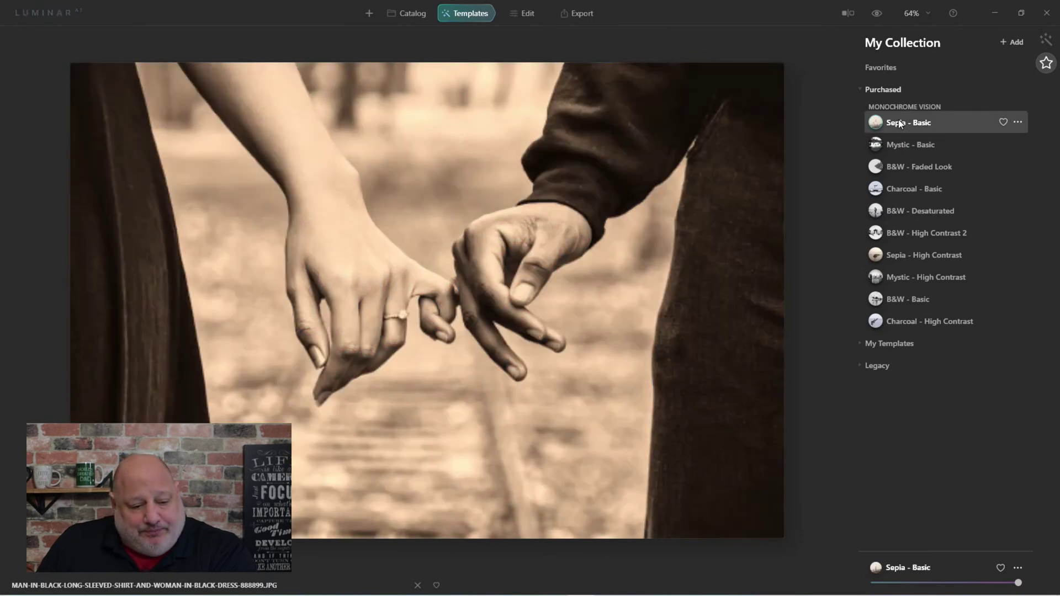
left_click(897, 149)
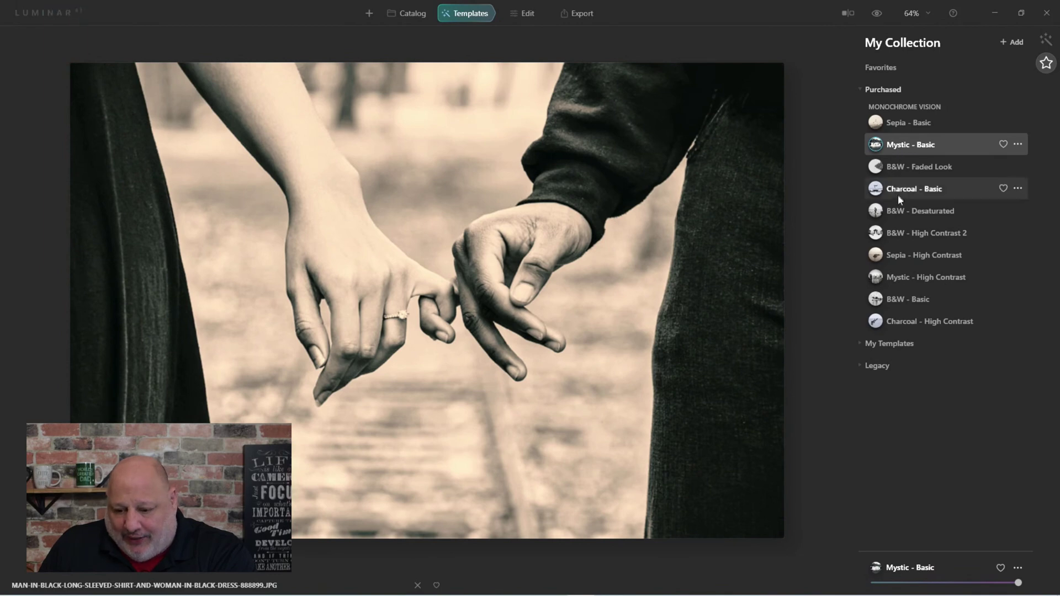
left_click(900, 257)
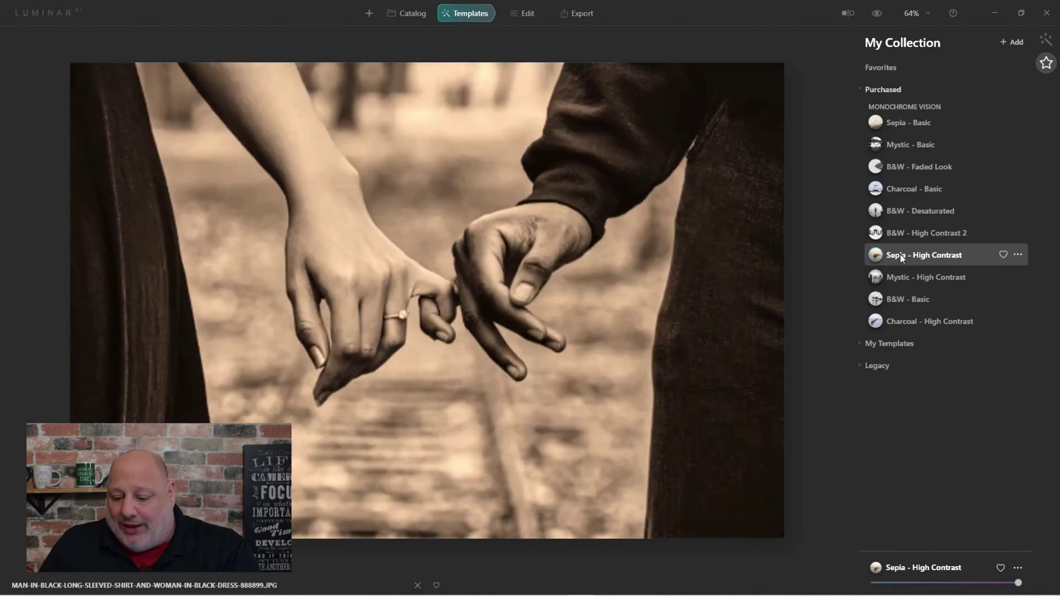
left_click(1003, 254)
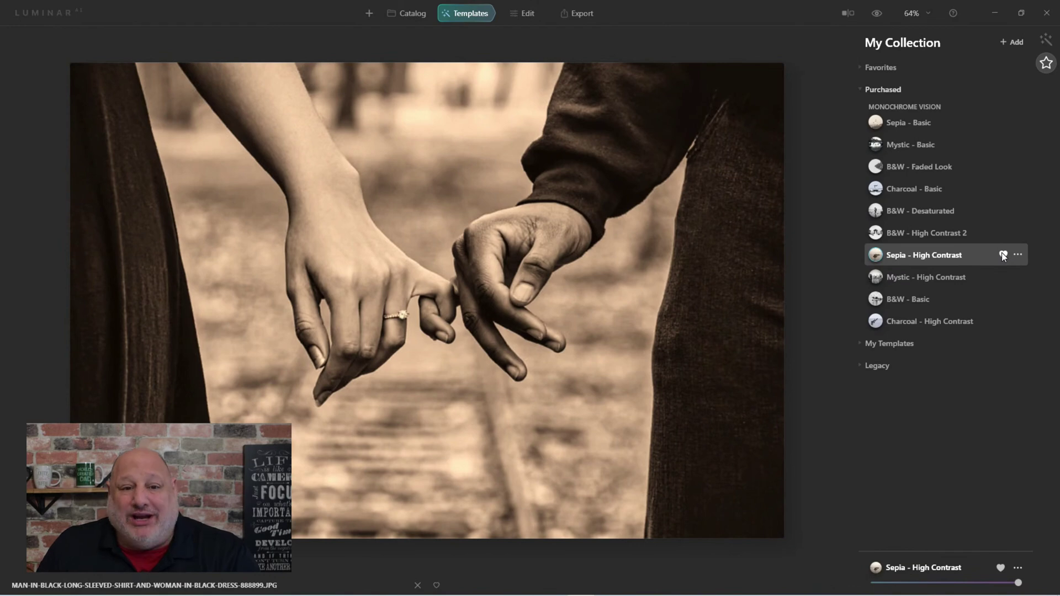
- Apply the Sepia - Basic template to the photo and delete that template from the purchased Monochrome Vision collection
left_click(913, 122)
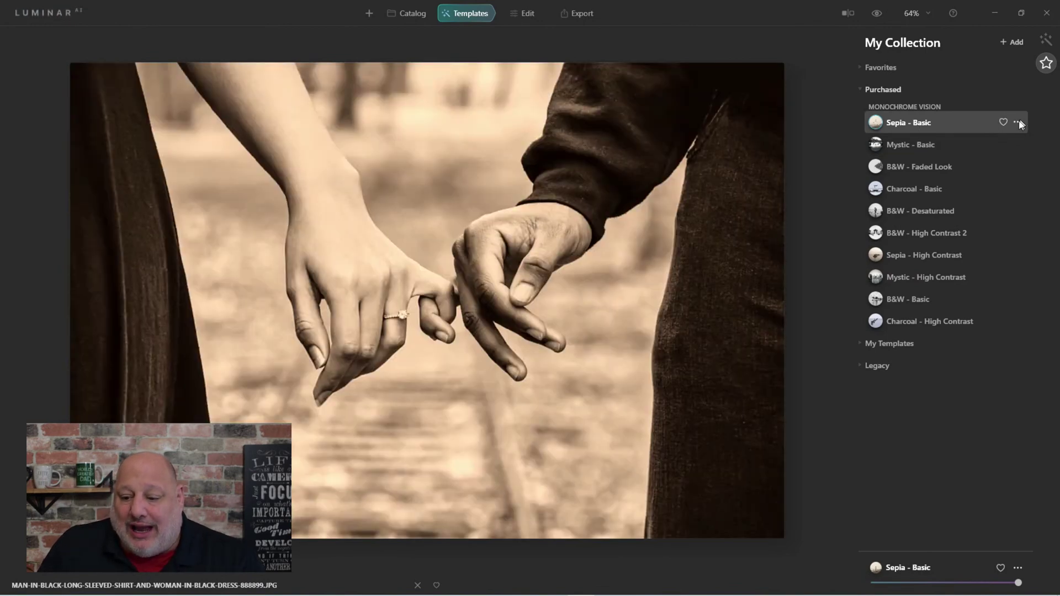
left_click(1017, 122)
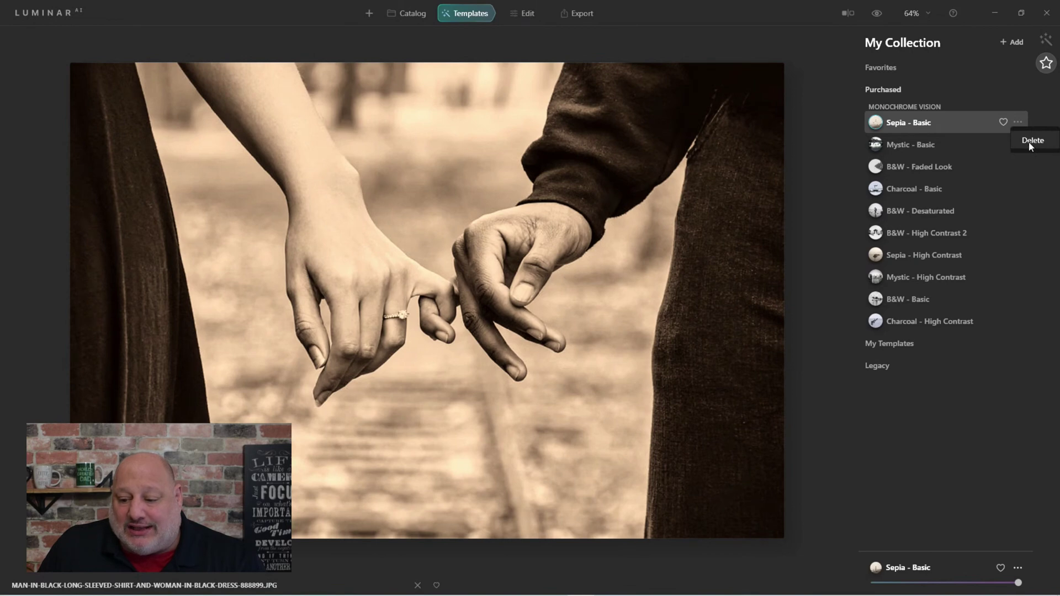
left_click(1029, 142)
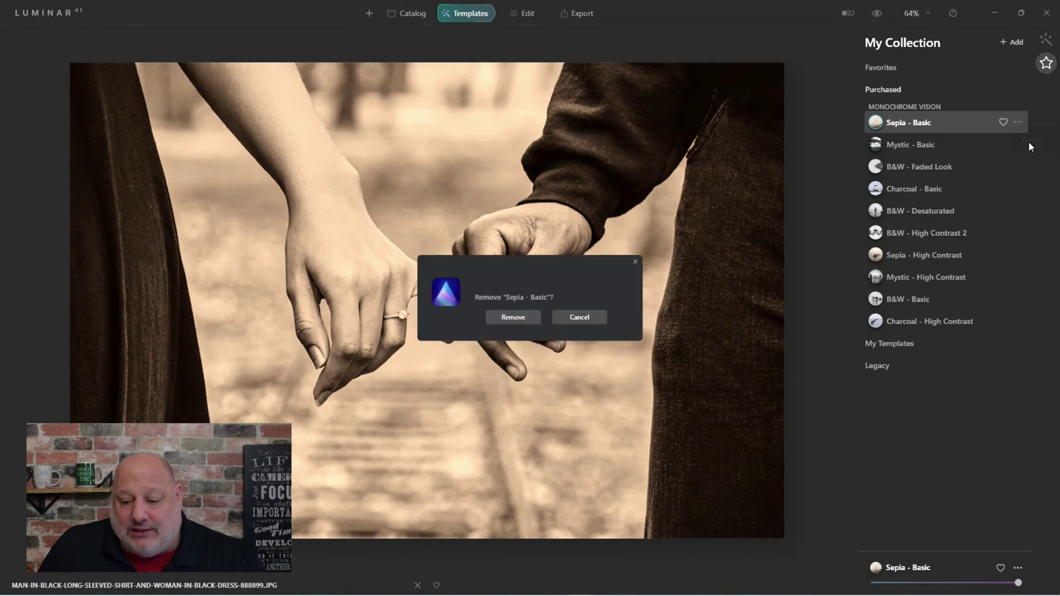
left_click(515, 316)
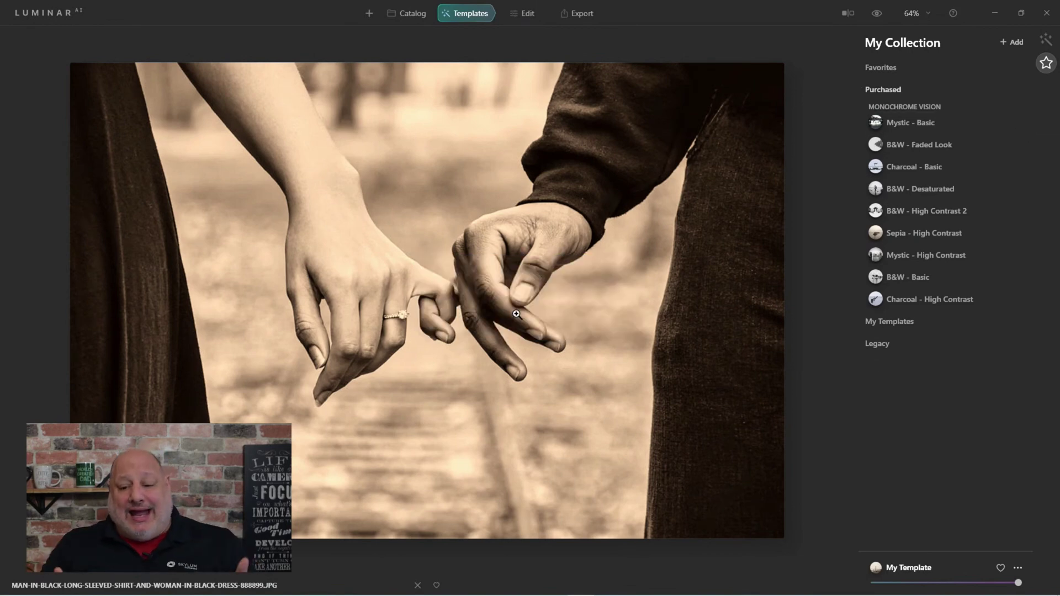